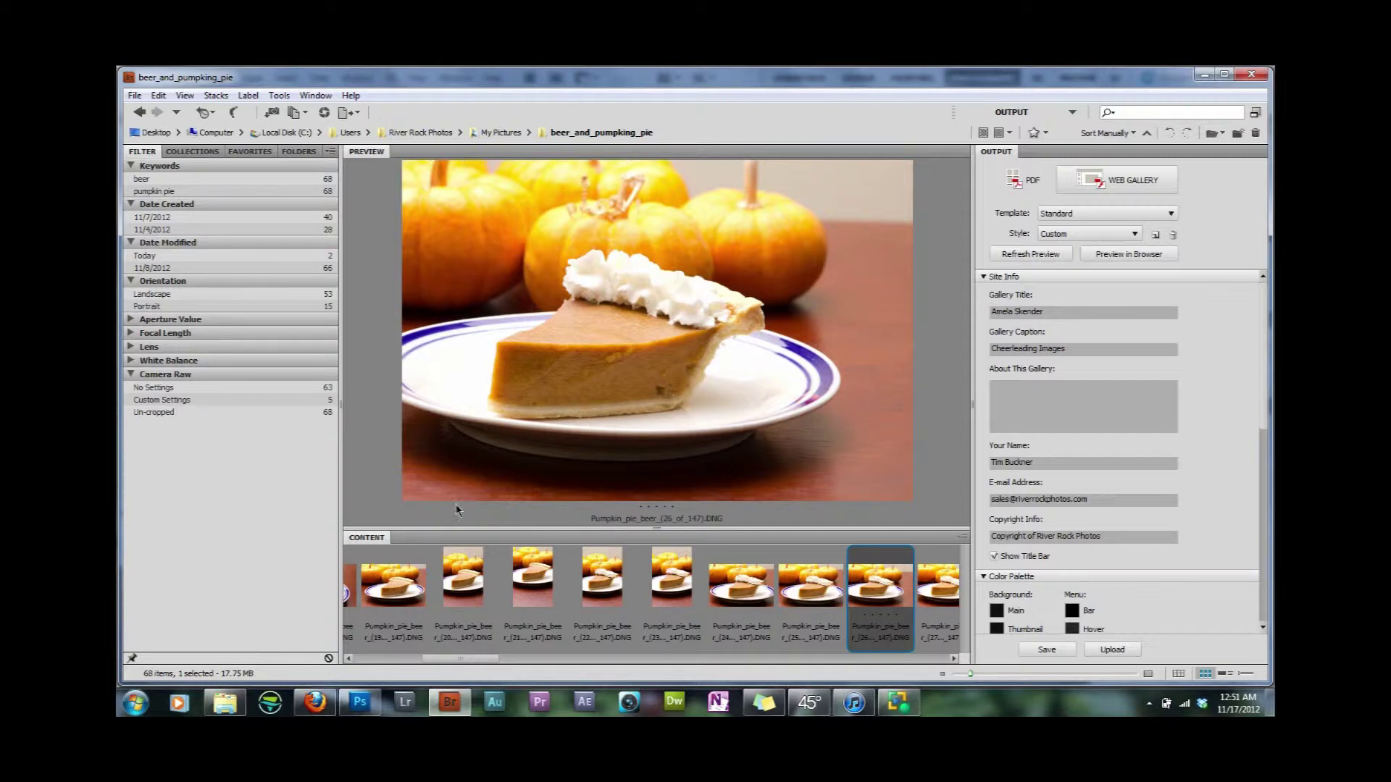
# Open the pie photo via Camera Raw at temperature 5750, exposure +0.35, recovery 6, saturation +6
pyautogui.rightClick(880, 591)
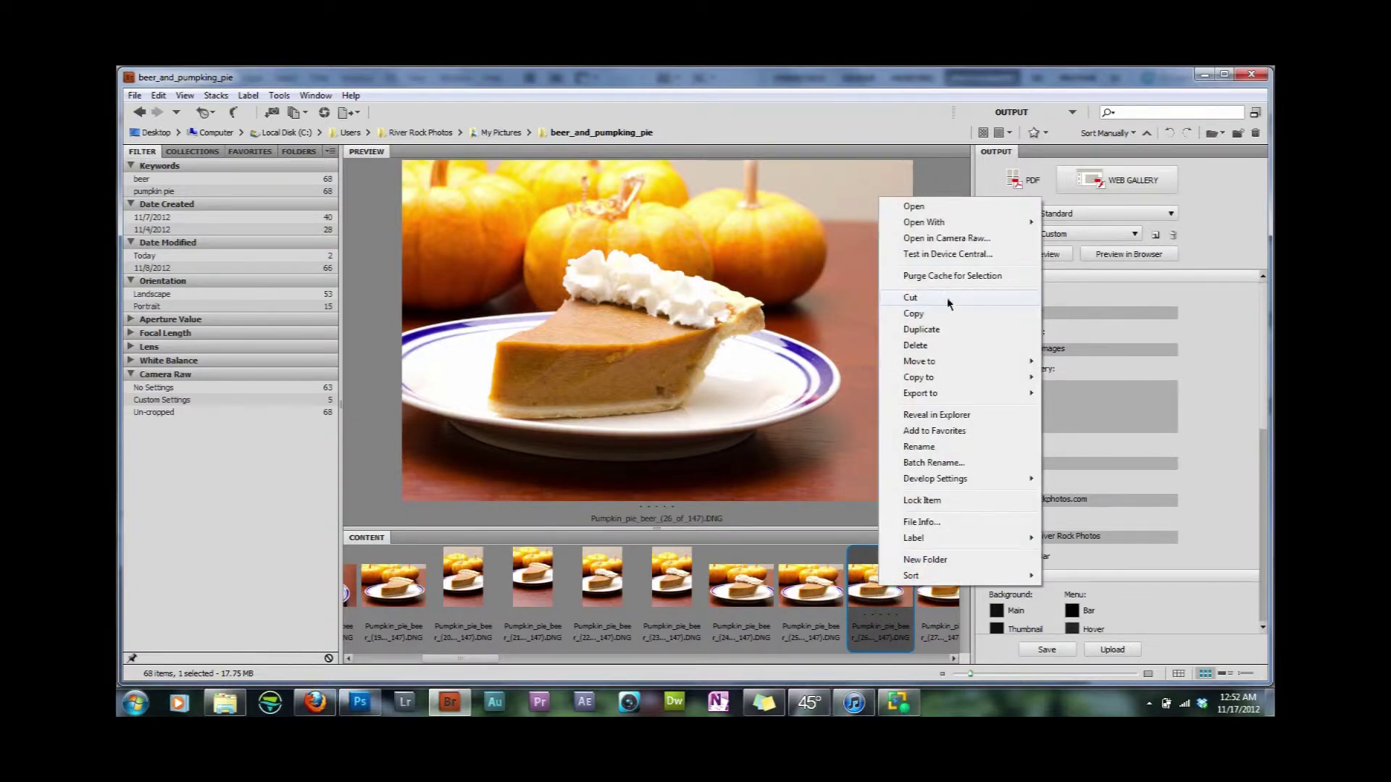
pyautogui.click(947, 239)
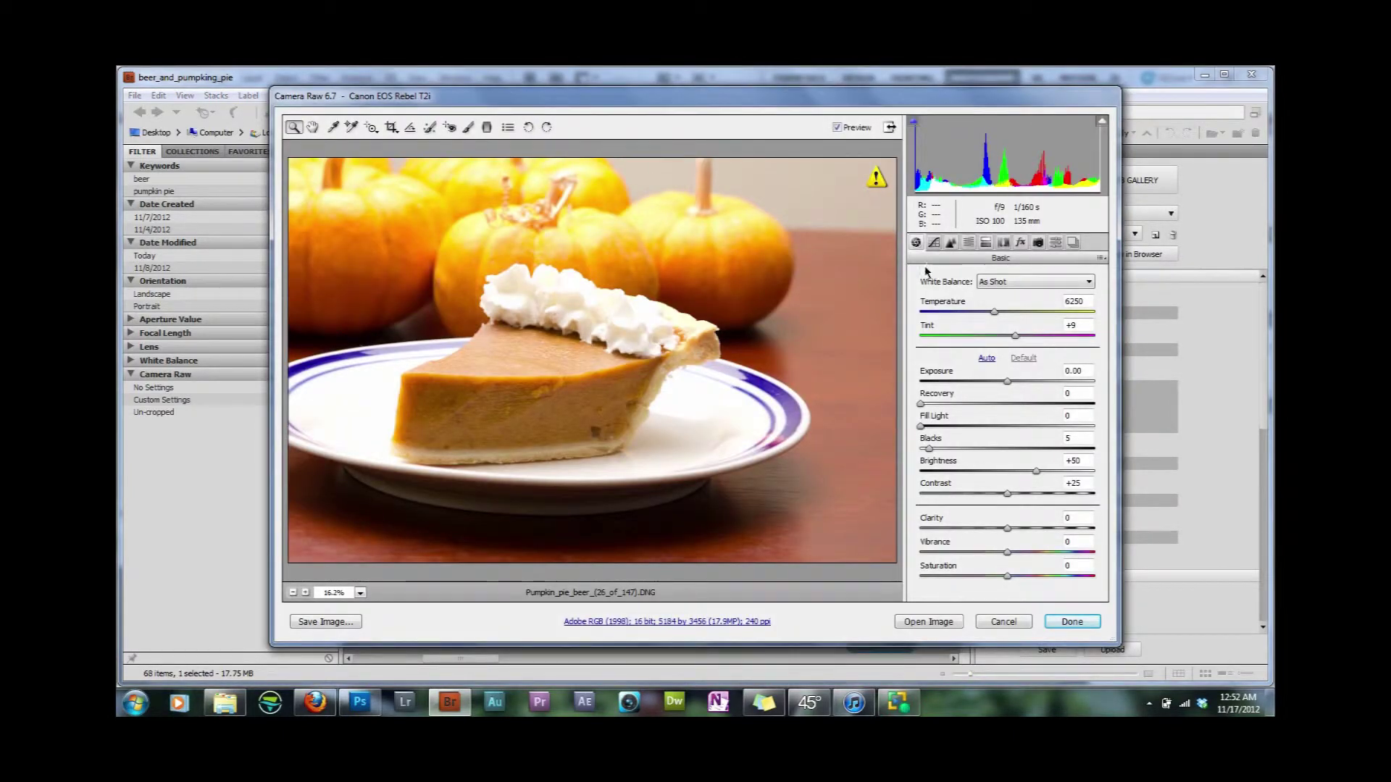
pyautogui.click(993, 313)
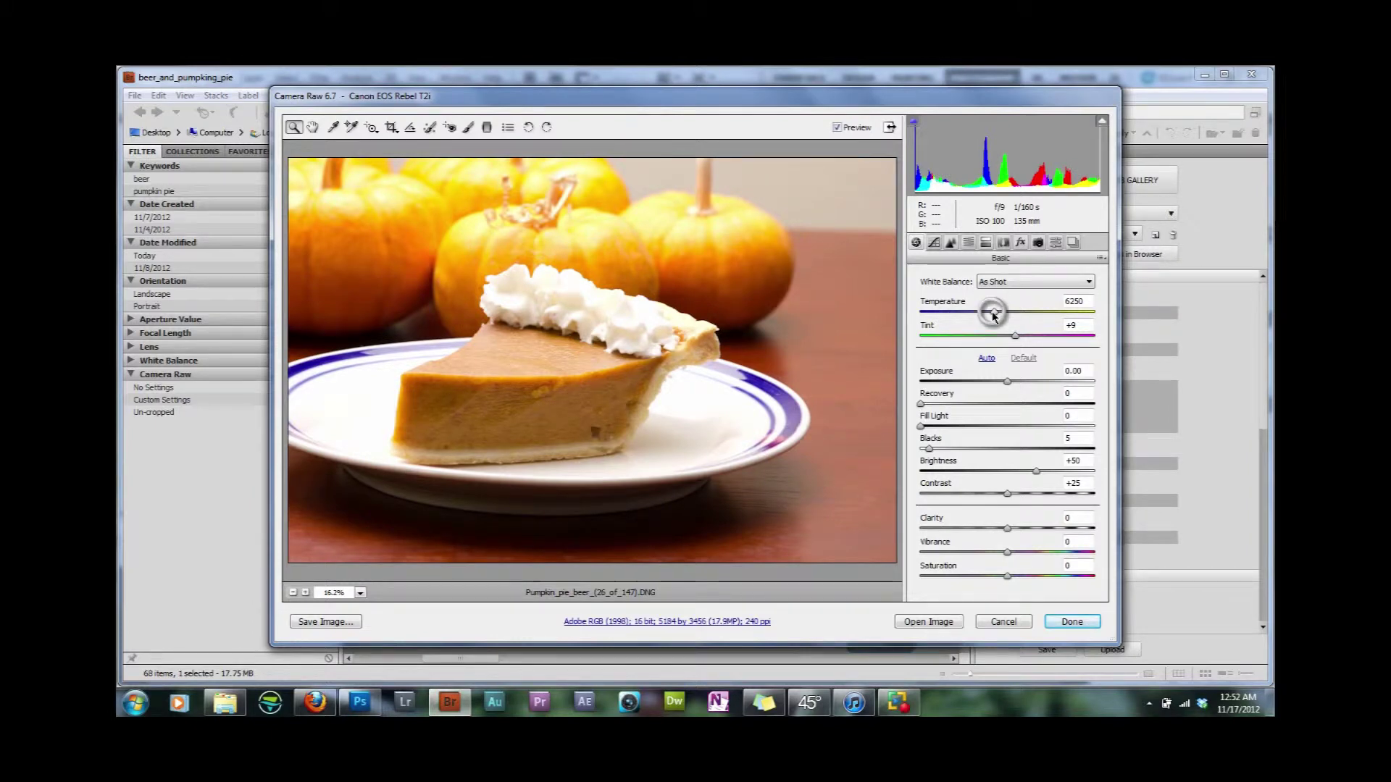
pyautogui.moveTo(992, 313); pyautogui.dragTo(985, 317)
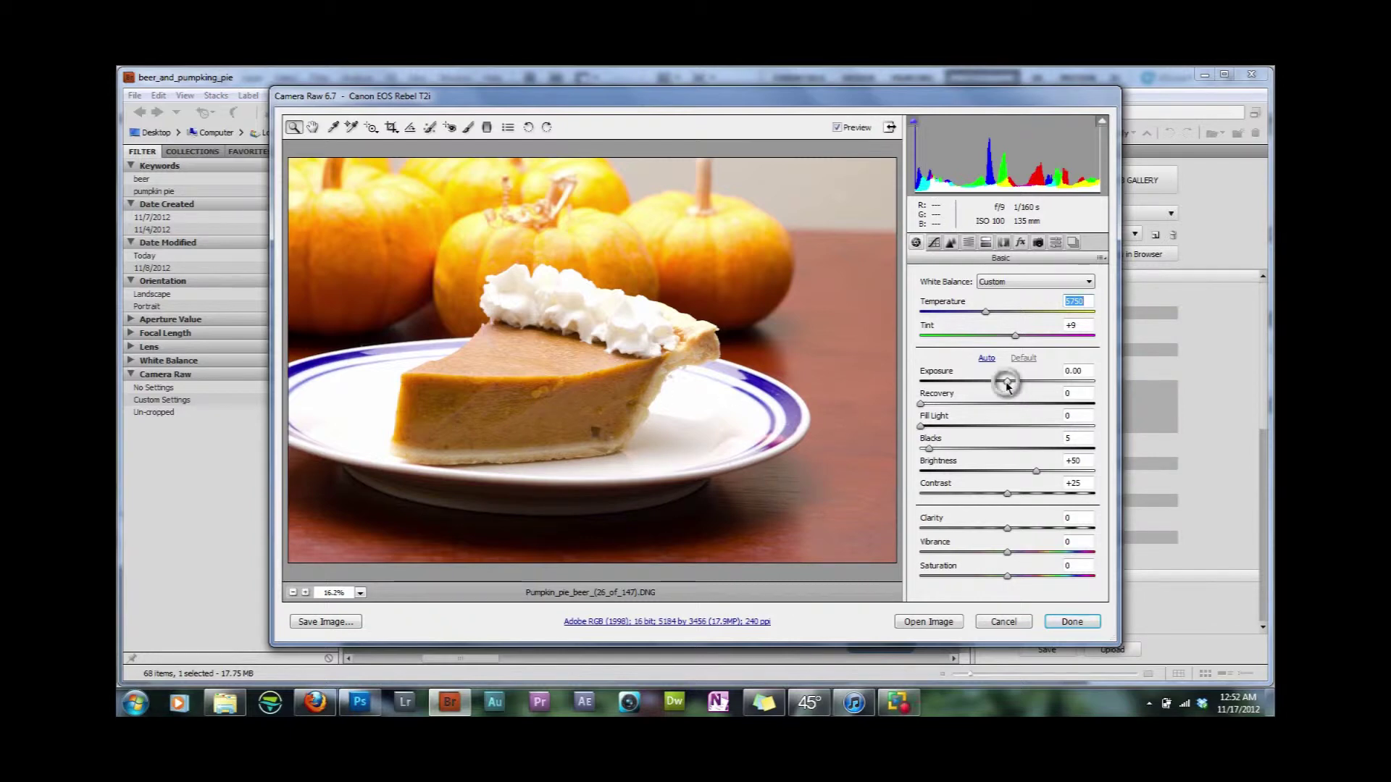
pyautogui.moveTo(1007, 381); pyautogui.dragTo(1015, 388)
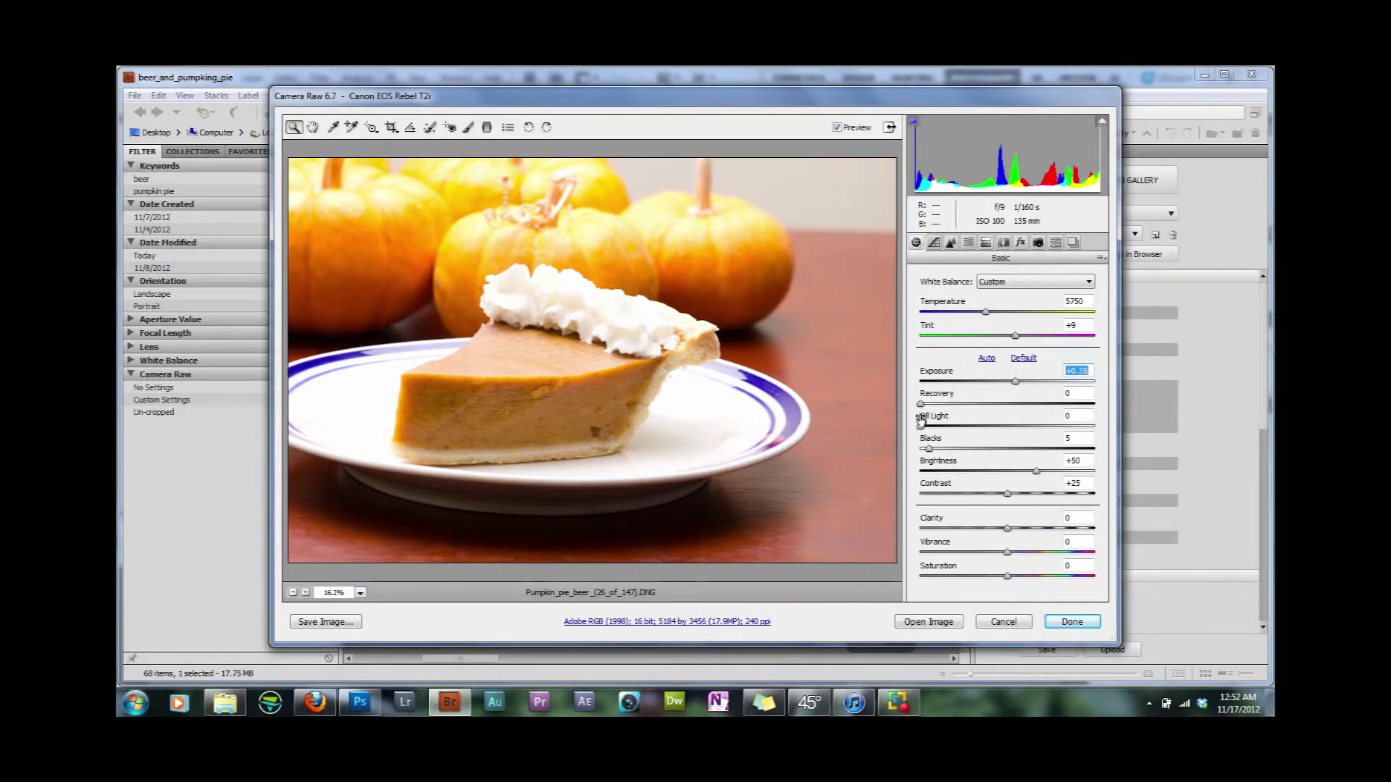
pyautogui.moveTo(921, 405); pyautogui.dragTo(938, 449)
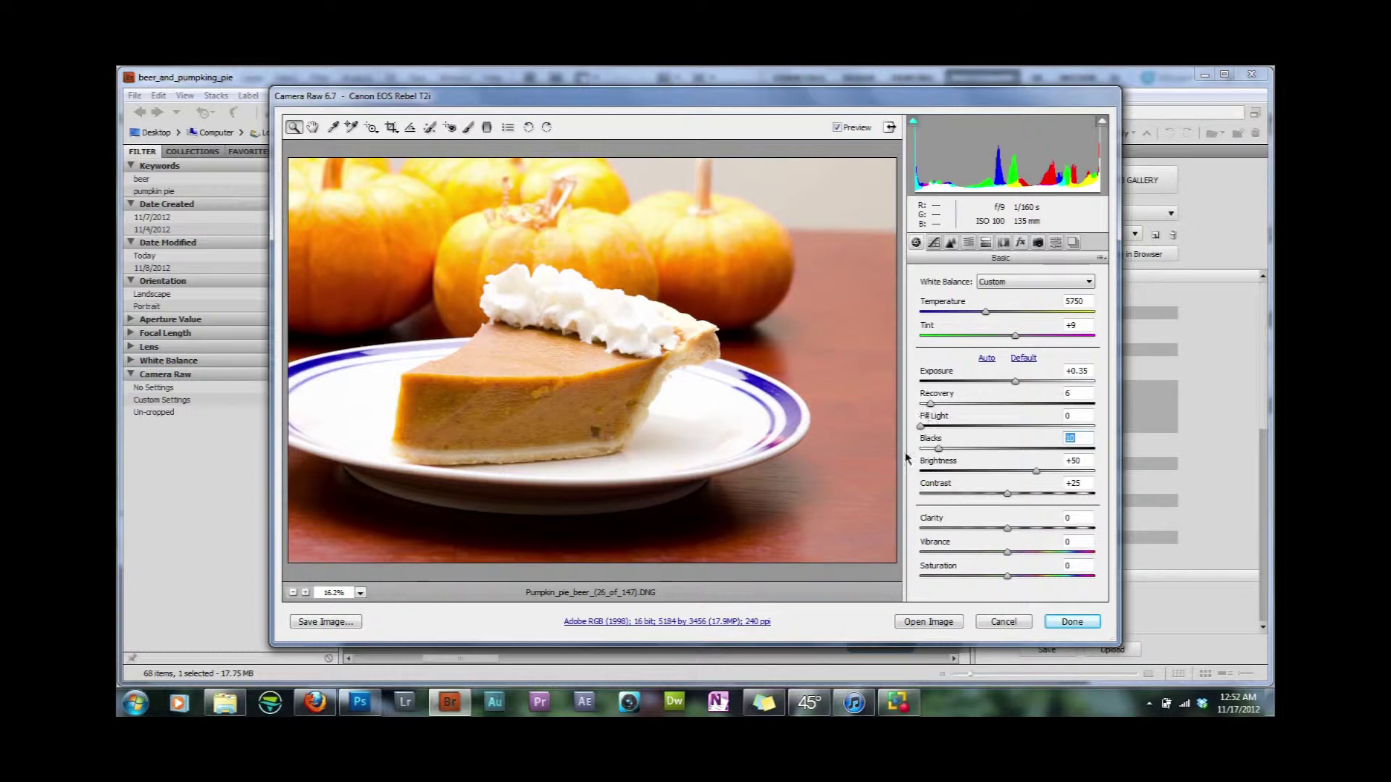
pyautogui.moveTo(1008, 576); pyautogui.dragTo(1013, 576)
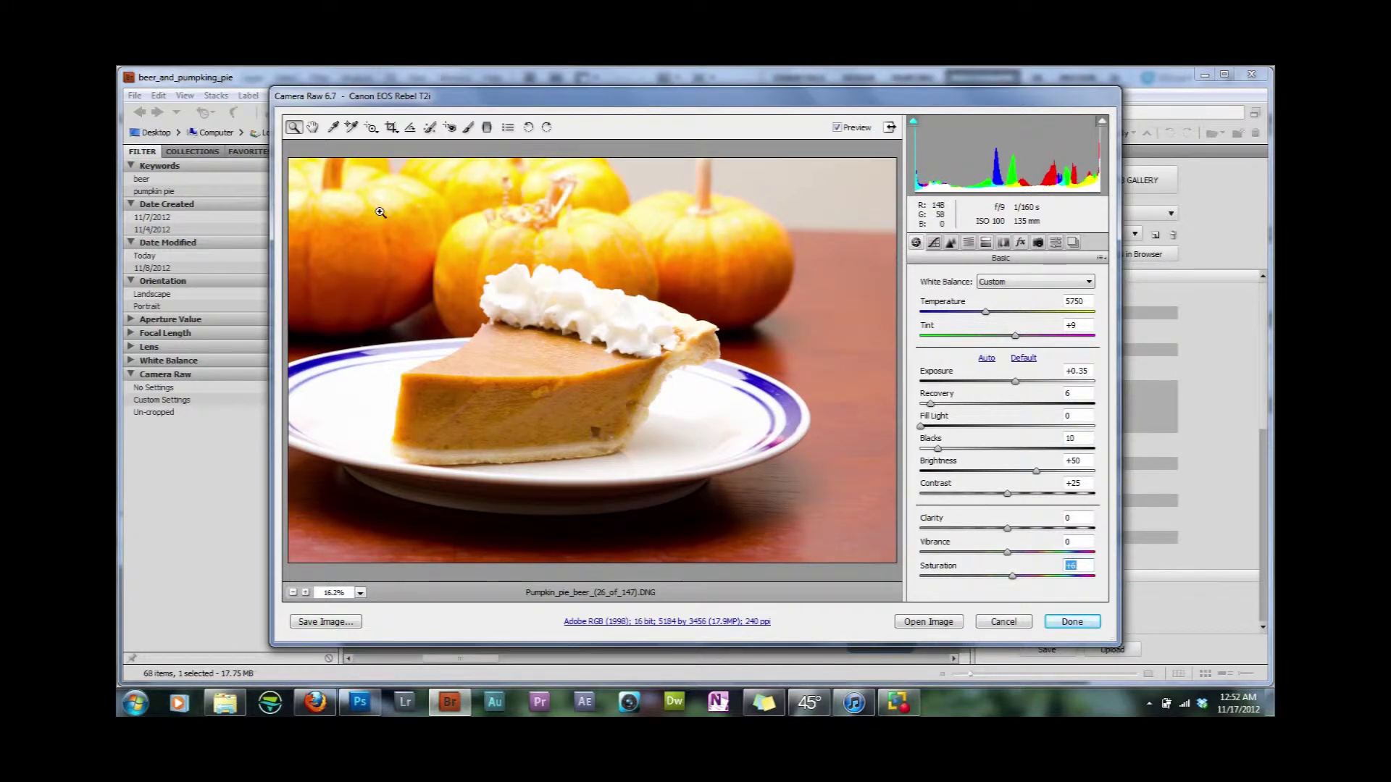
pyautogui.click(915, 624)
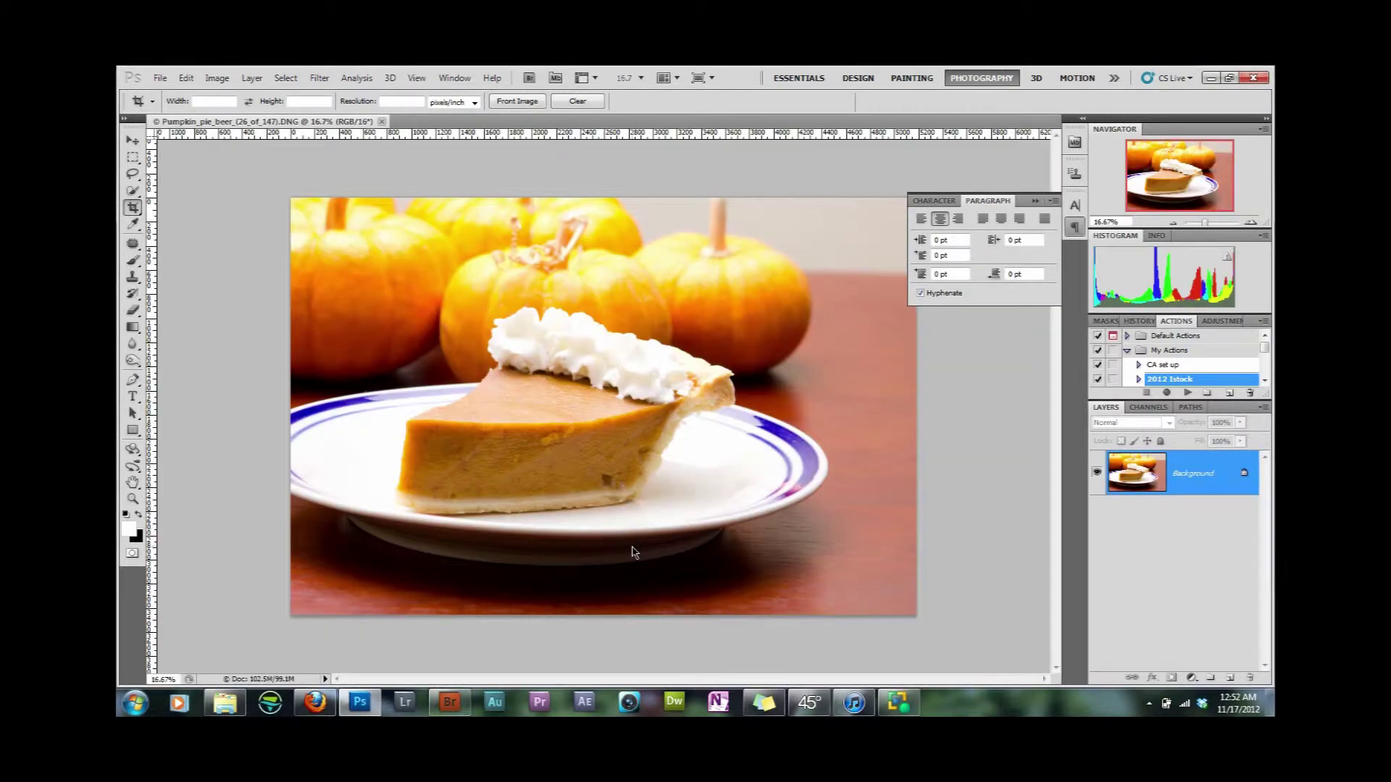
# Zoom to 50% on the pie slice's crust edge and whipped cream
pyautogui.click(134, 499)
pyautogui.click(750, 463)
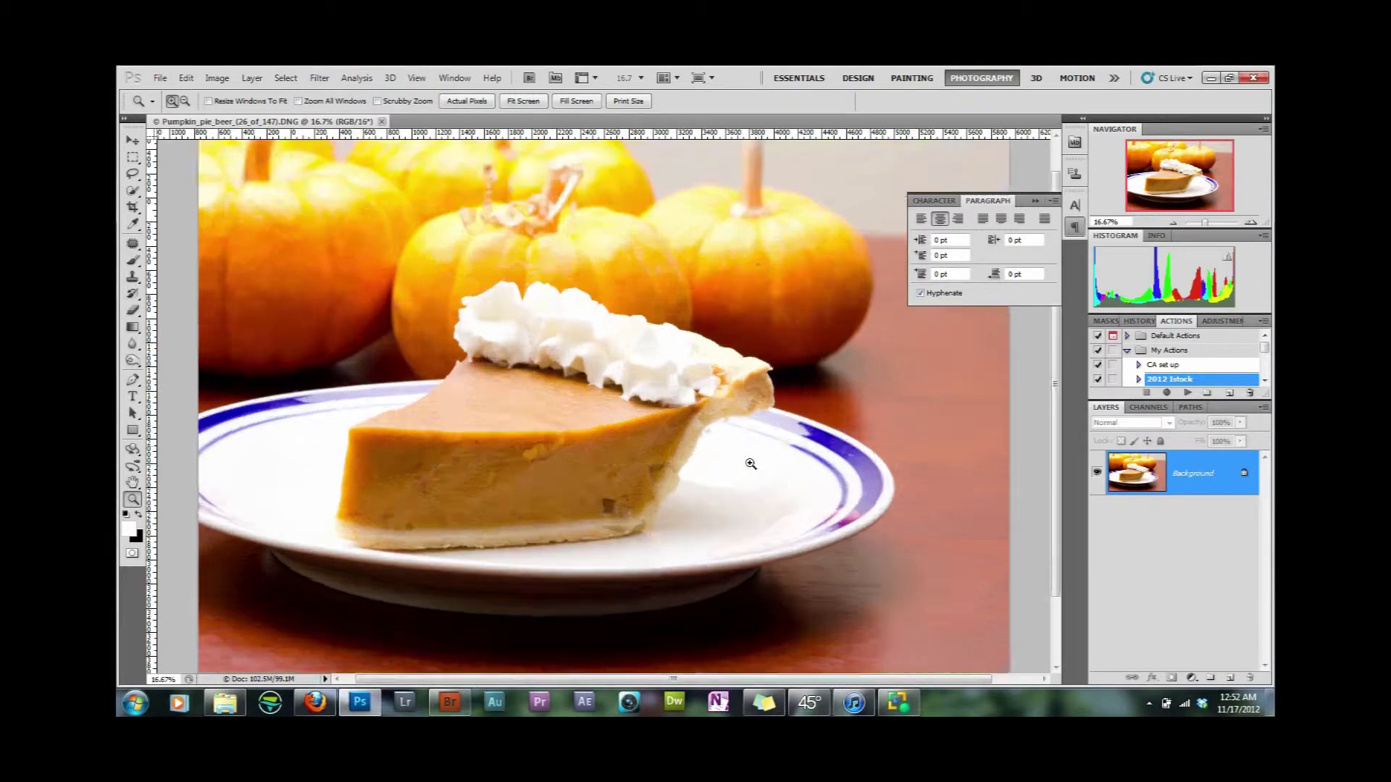
pyautogui.doubleClick(750, 463)
pyautogui.click(665, 365)
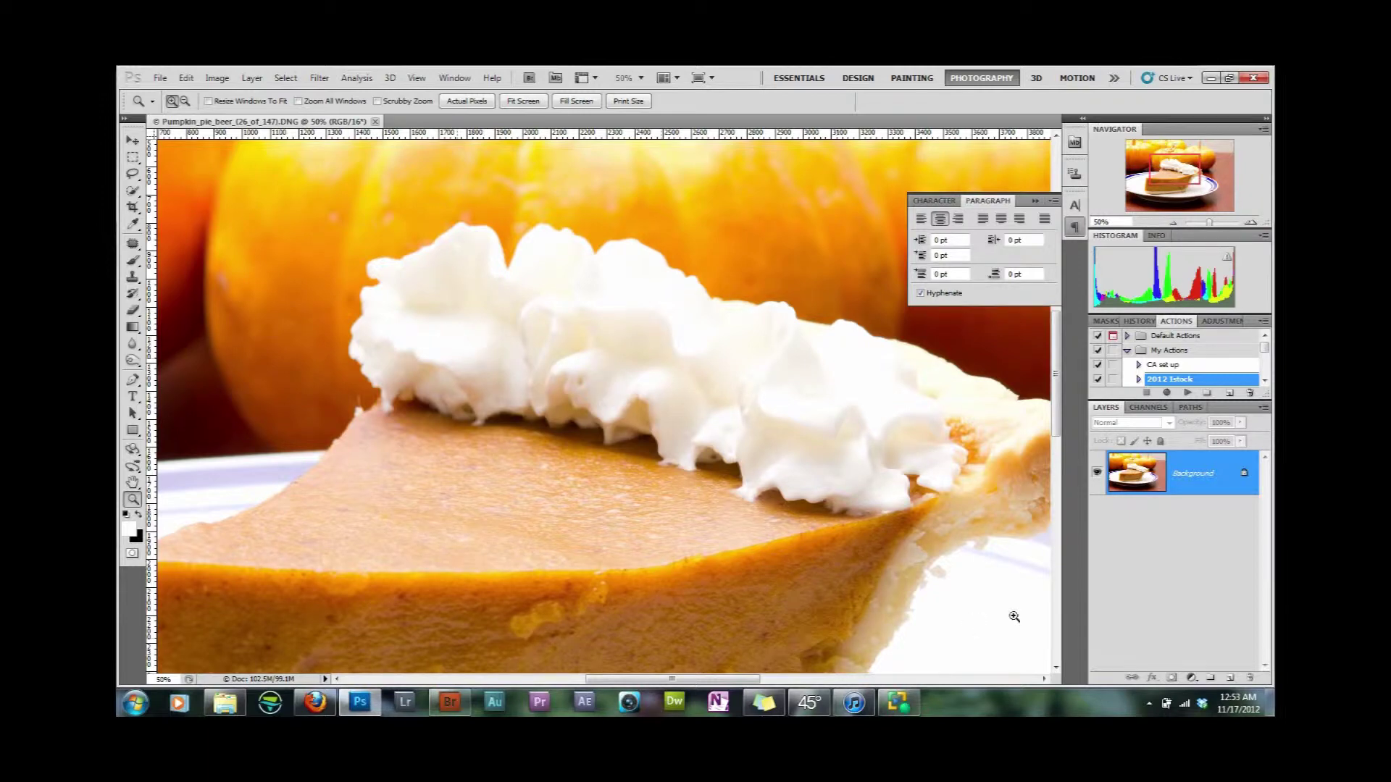
# Reopen the pie photo from Bridge through Camera Raw at exposure -0.25 as a second copy
pyautogui.click(450, 702)
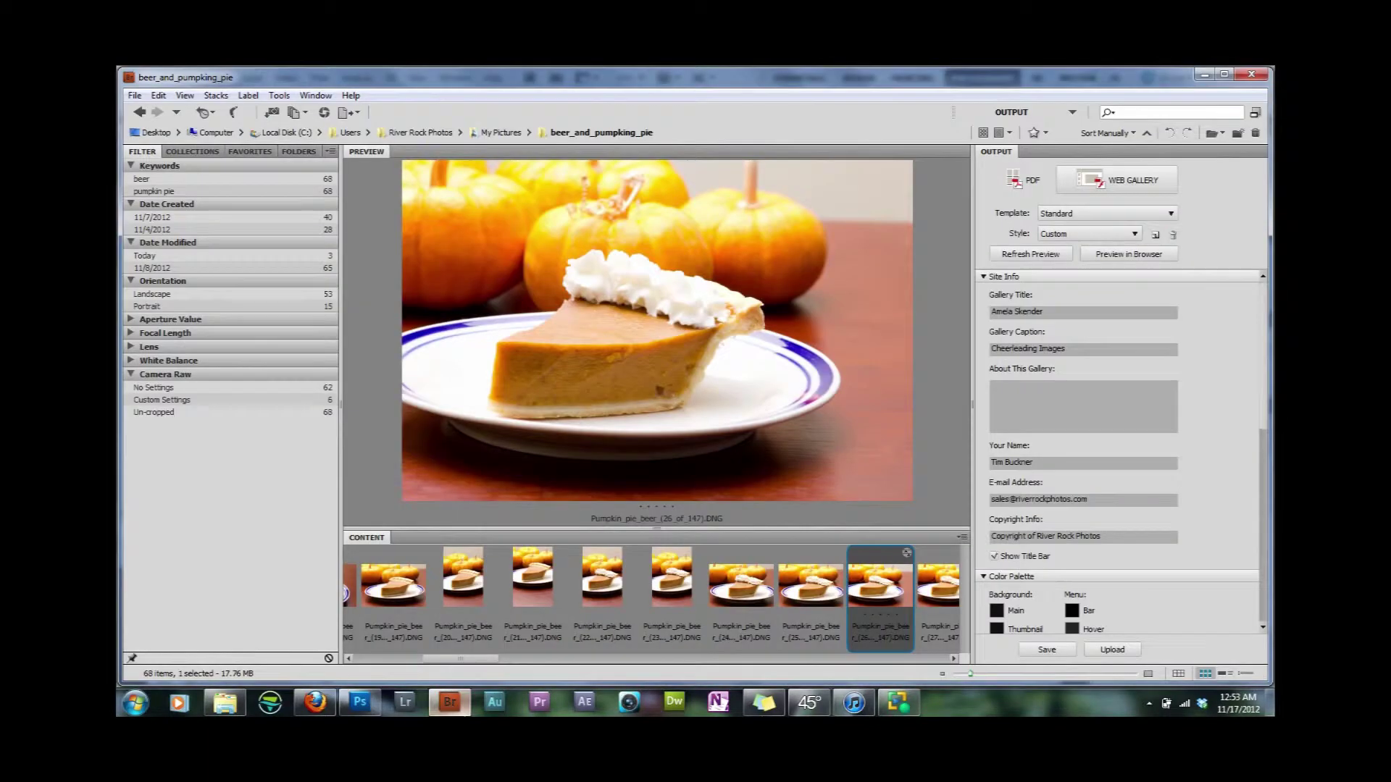
pyautogui.rightClick(870, 592)
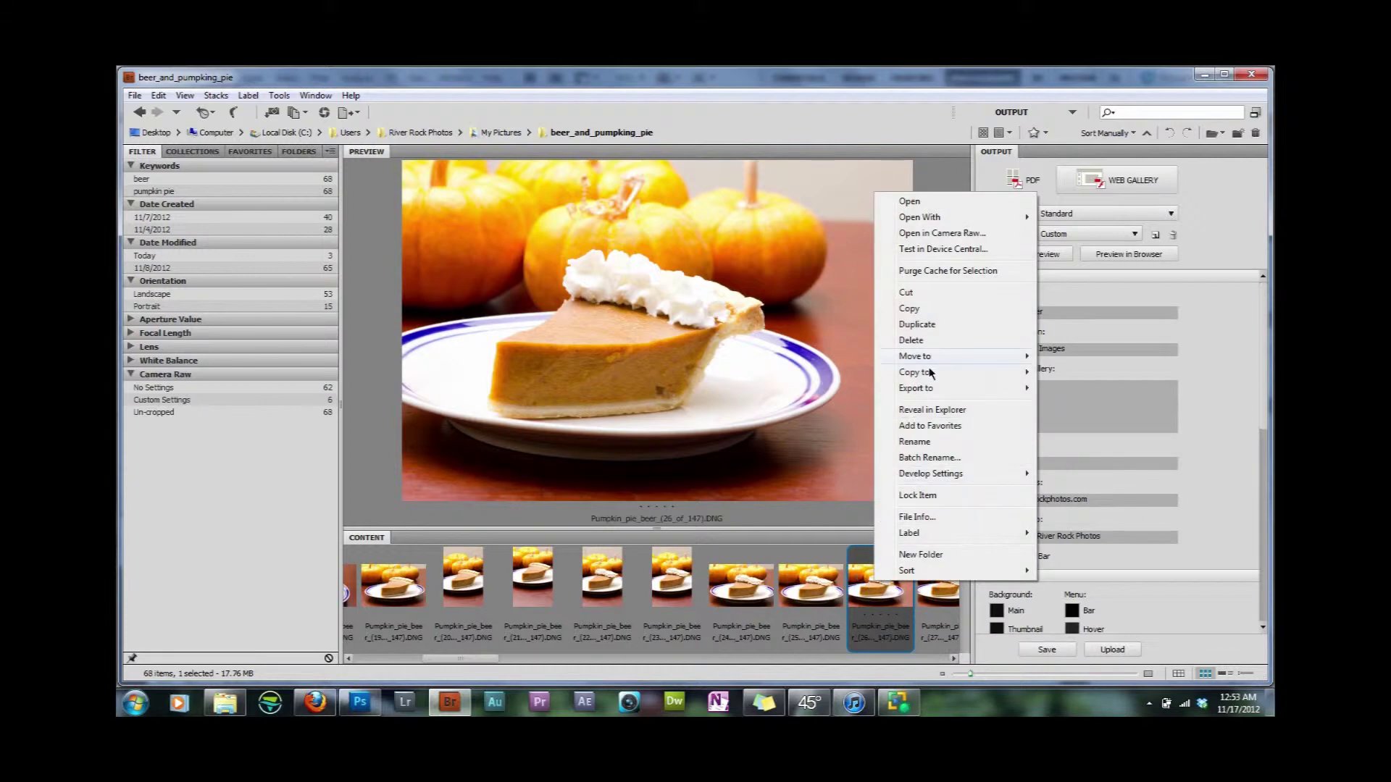
pyautogui.click(936, 234)
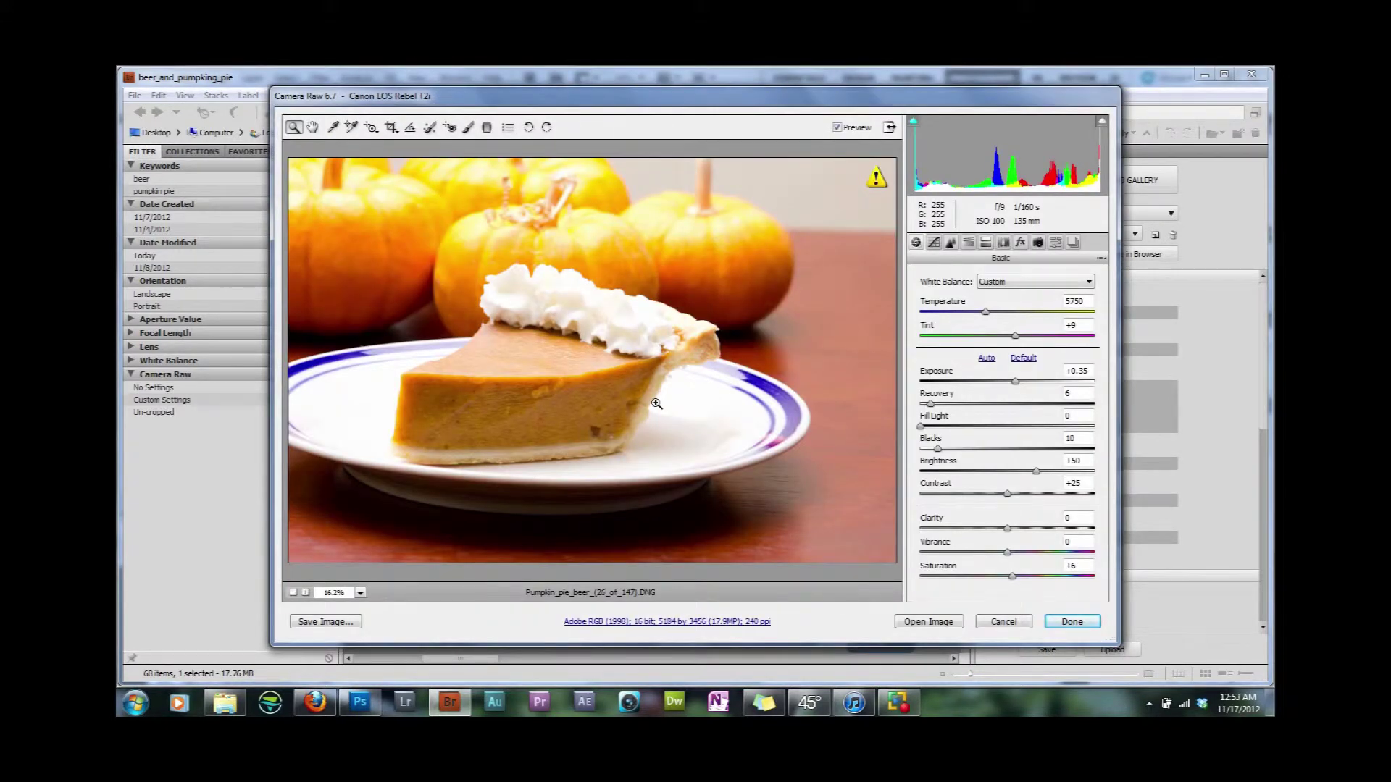
pyautogui.moveTo(1014, 384); pyautogui.dragTo(1001, 387)
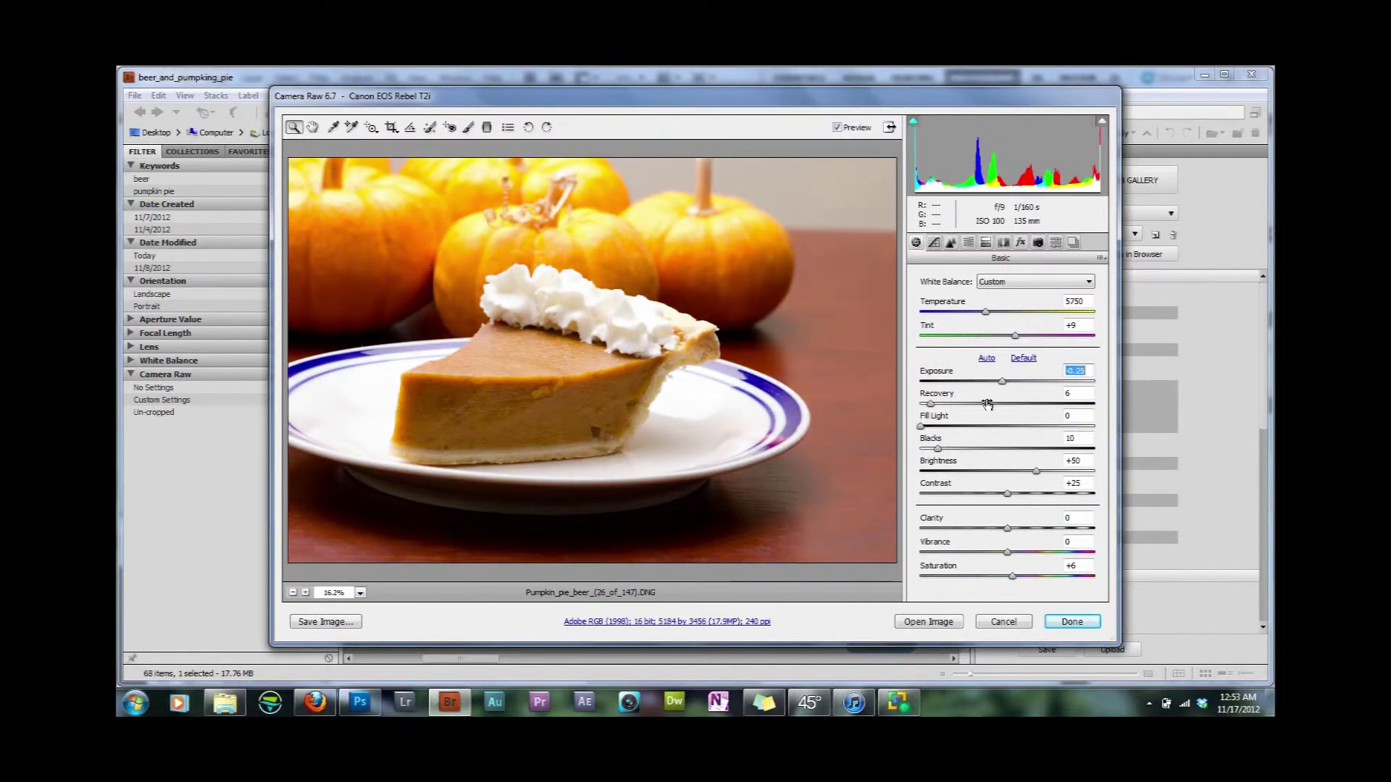
pyautogui.click(910, 624)
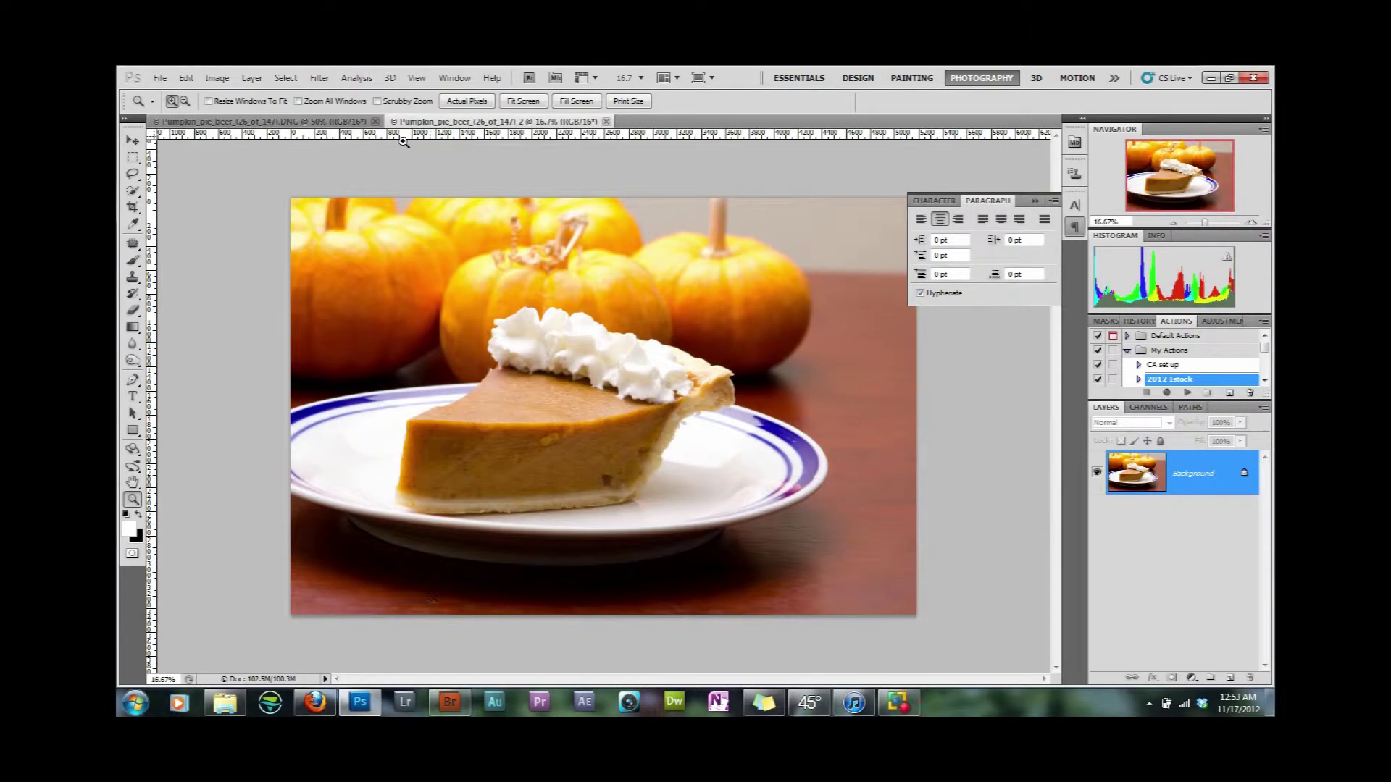
# Select all of the darker copy and copy it
pyautogui.click(285, 77)
pyautogui.click(290, 93)
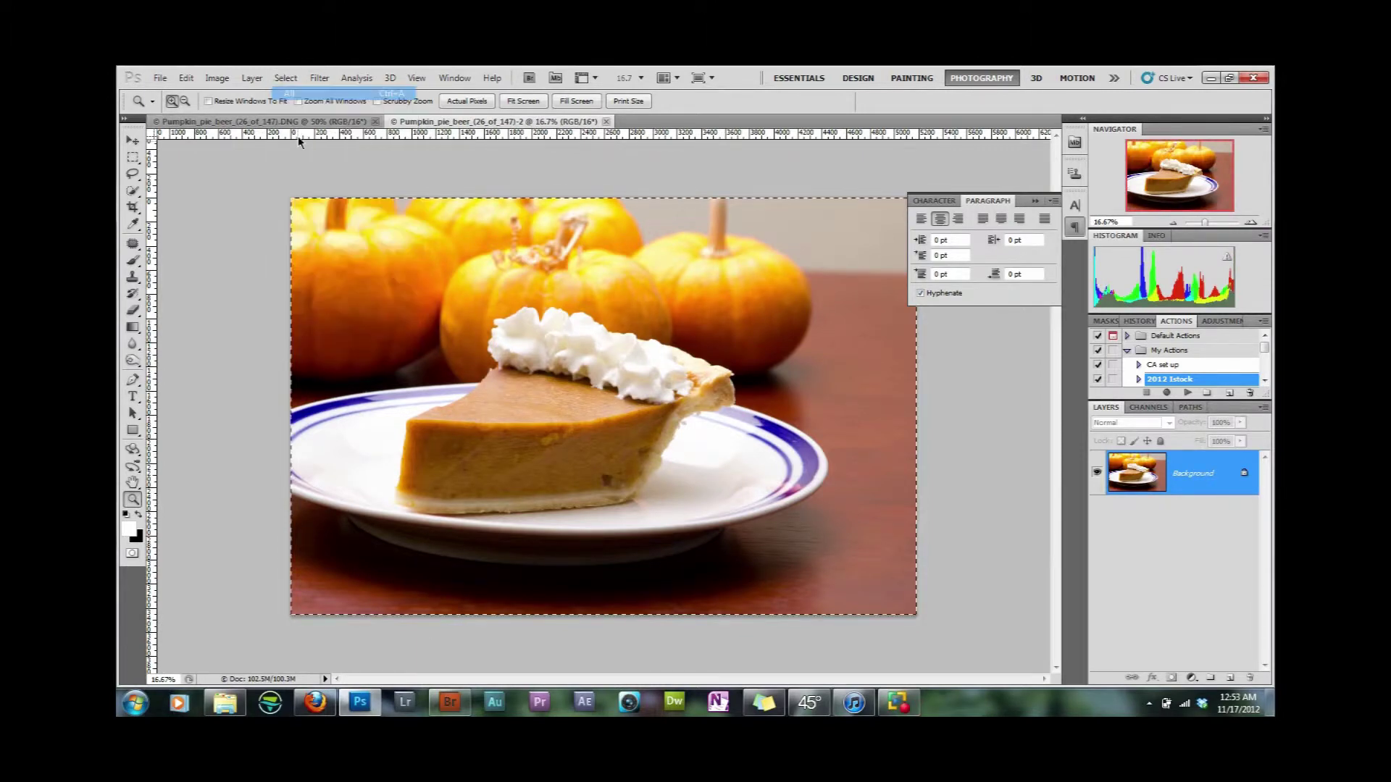
pyautogui.click(186, 79)
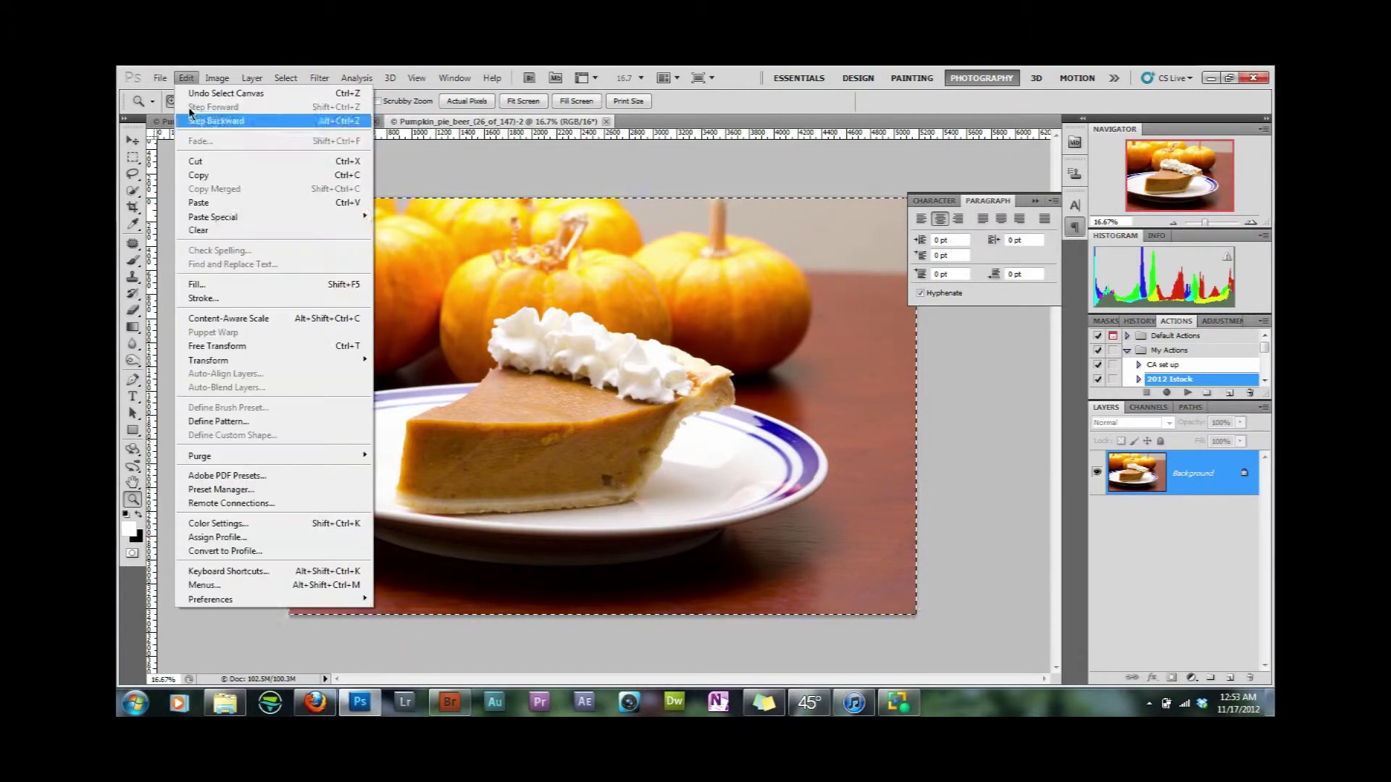
pyautogui.click(216, 180)
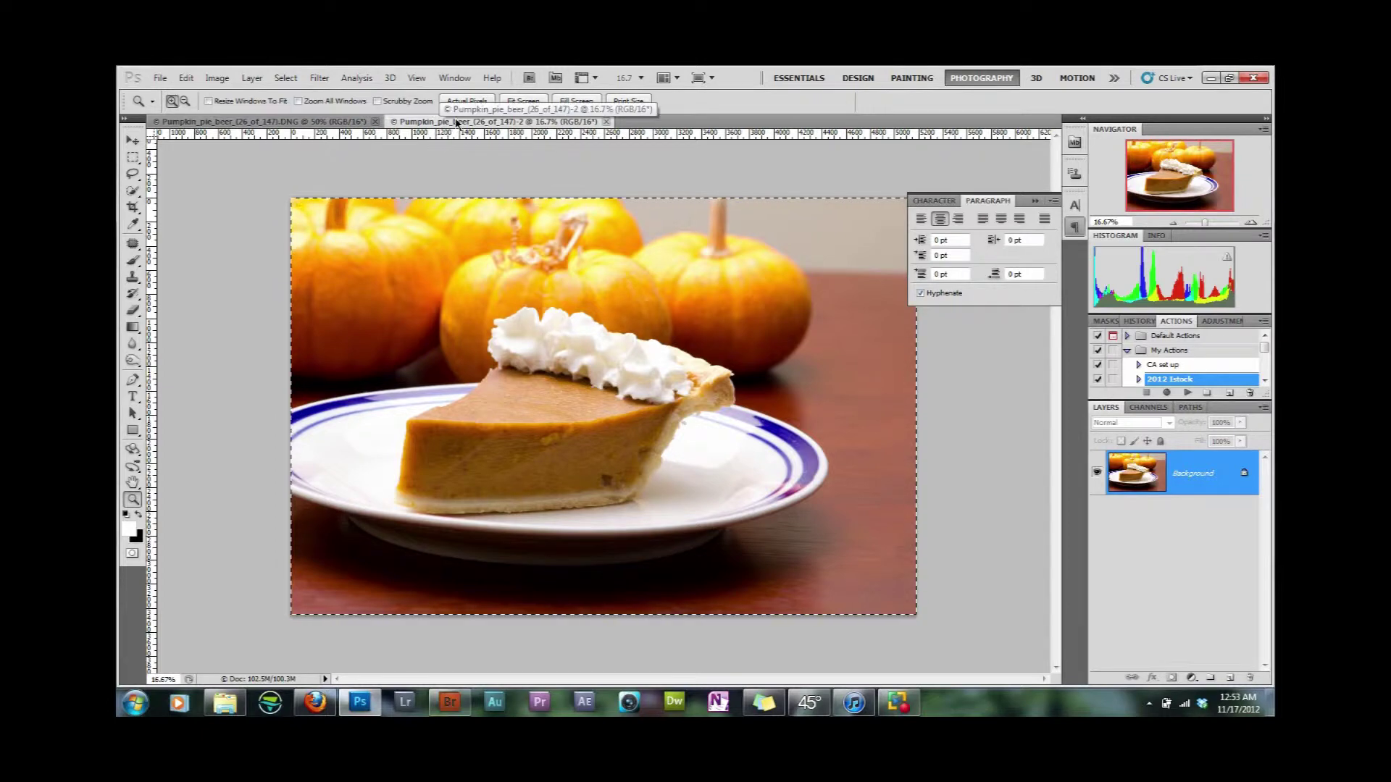
# Paste the darker image as Layer 1 into the original photo, fitted on screen
pyautogui.click(338, 123)
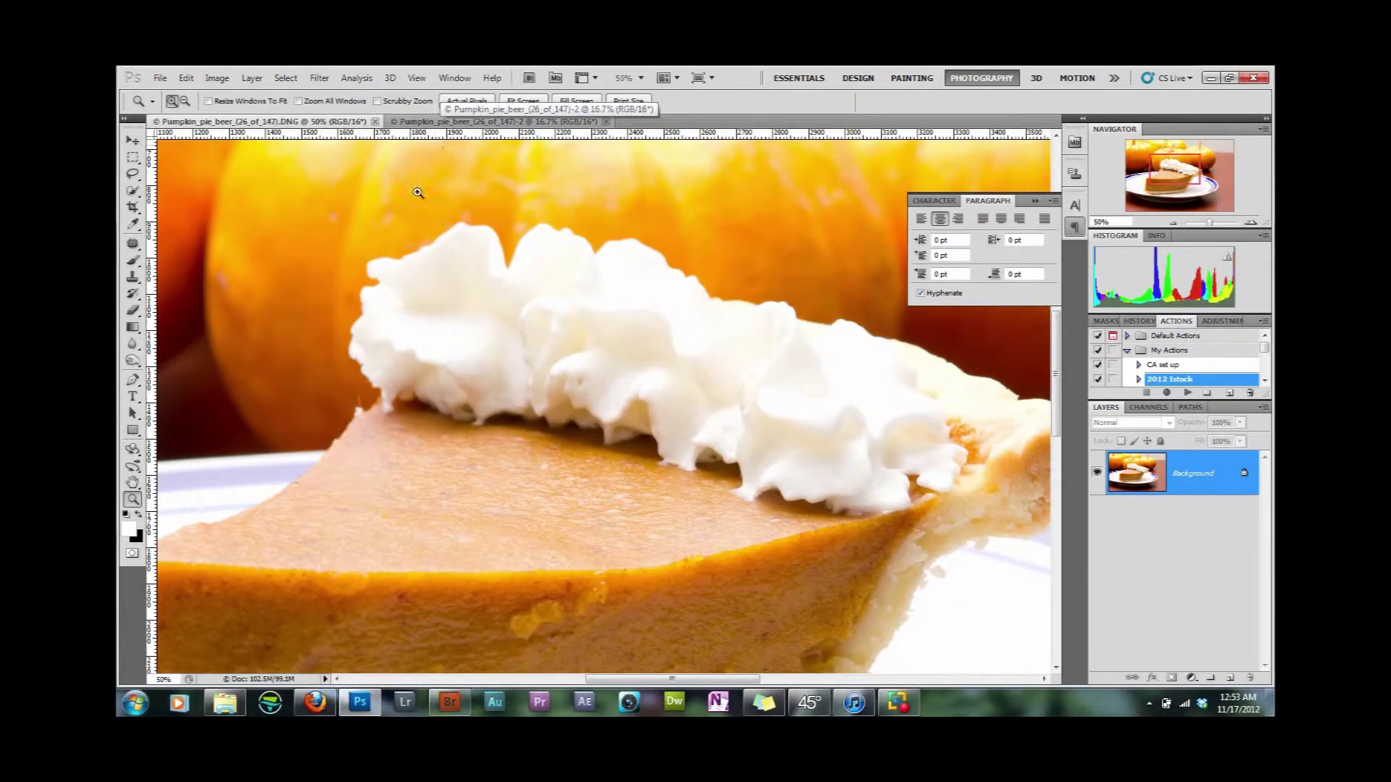
pyautogui.rightClick(409, 243)
pyautogui.click(442, 257)
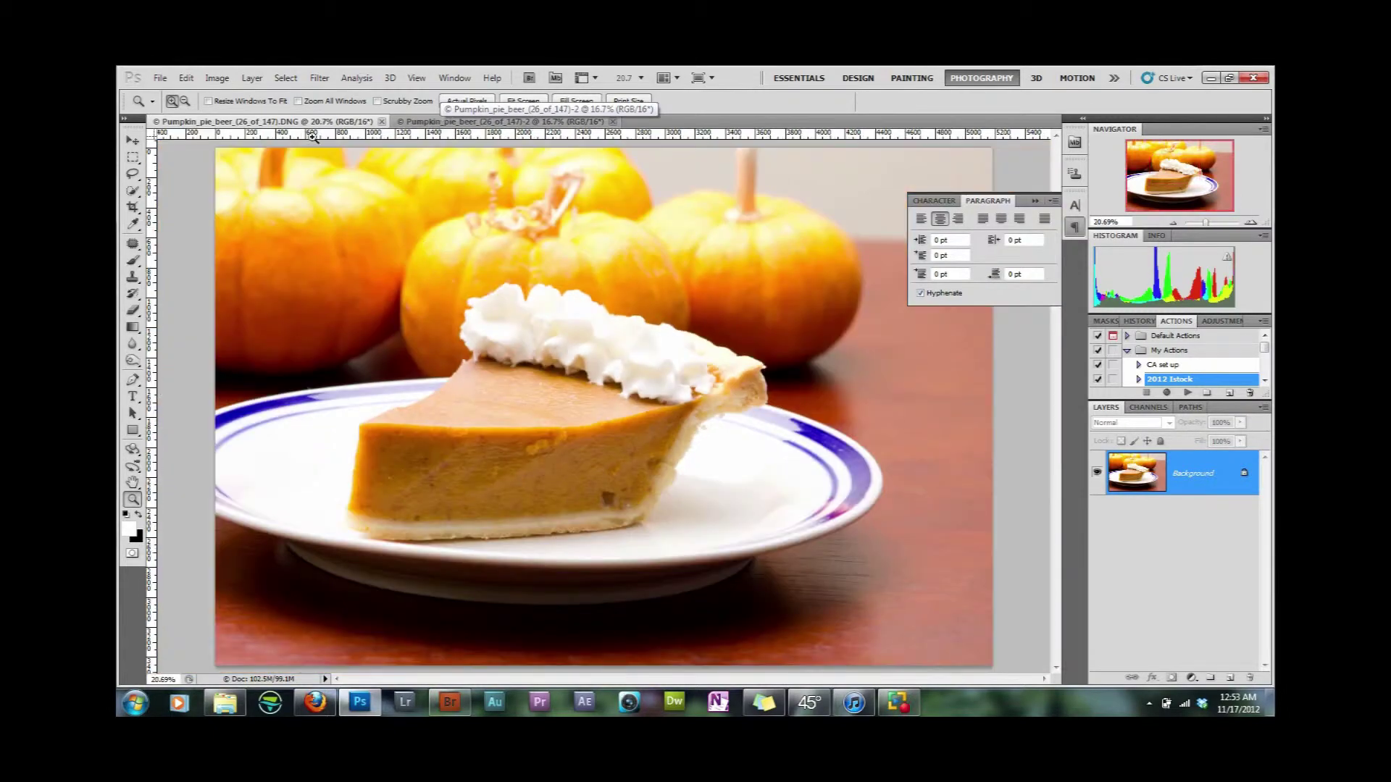
pyautogui.click(186, 79)
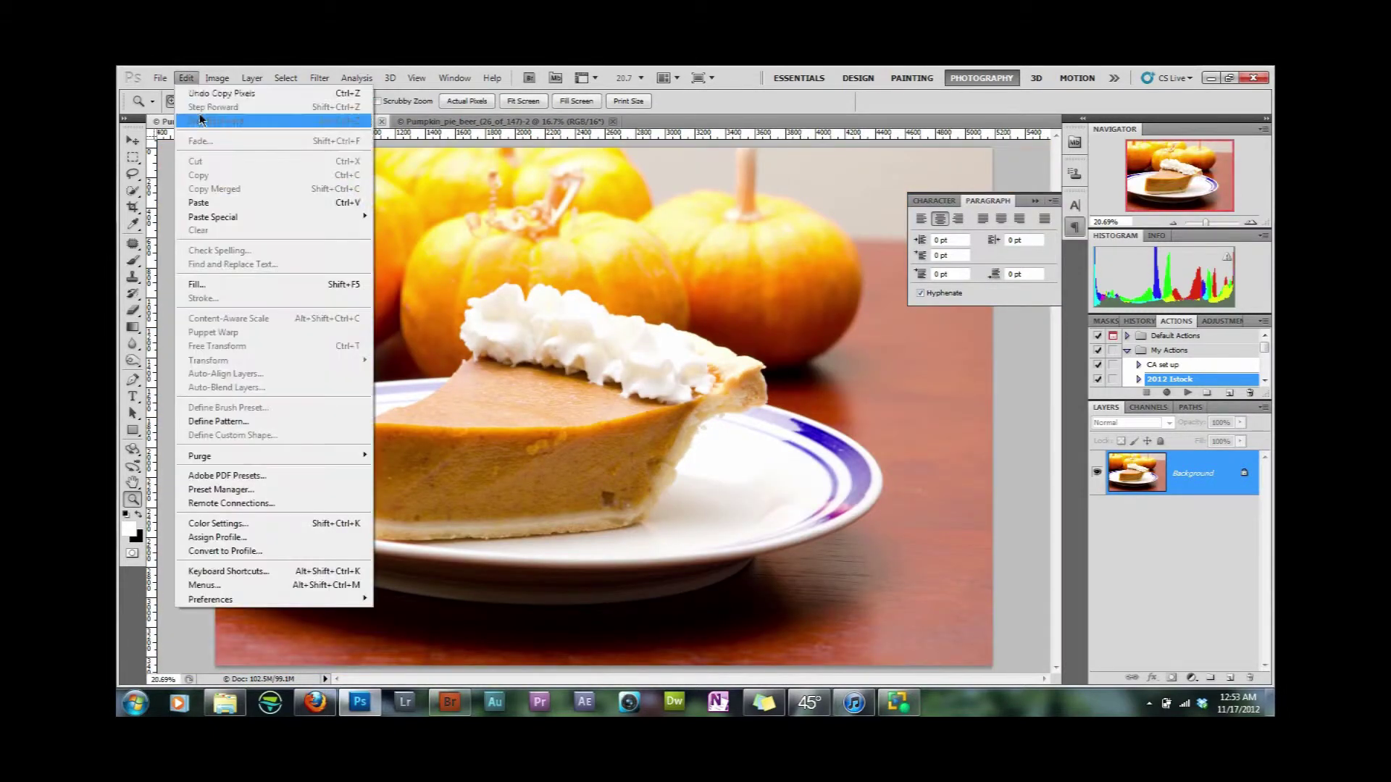
pyautogui.click(223, 204)
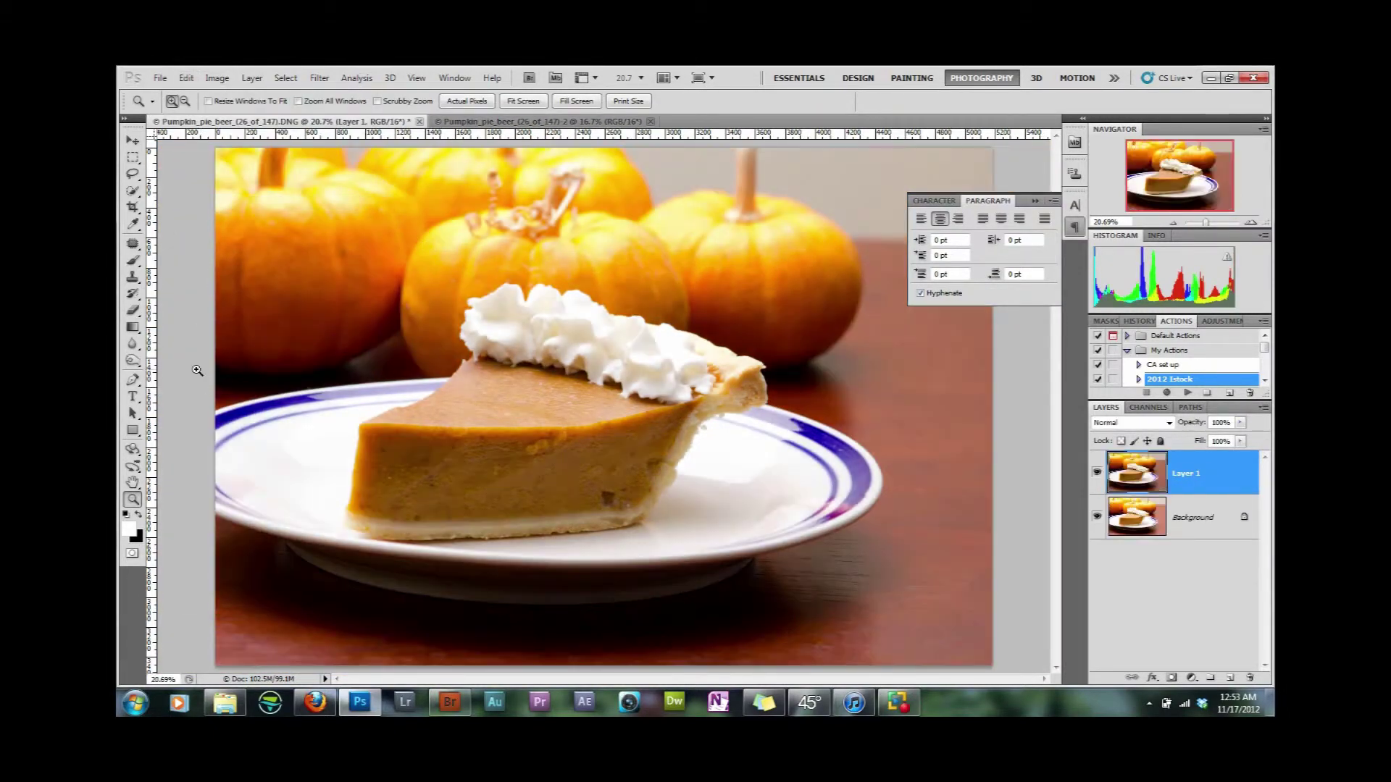
# Give Layer 1 a black mask and brush it white over the whipped cream
pyautogui.press('alt')
pyautogui.keyDown('alt'); pyautogui.click(1171, 678); pyautogui.keyUp('alt')
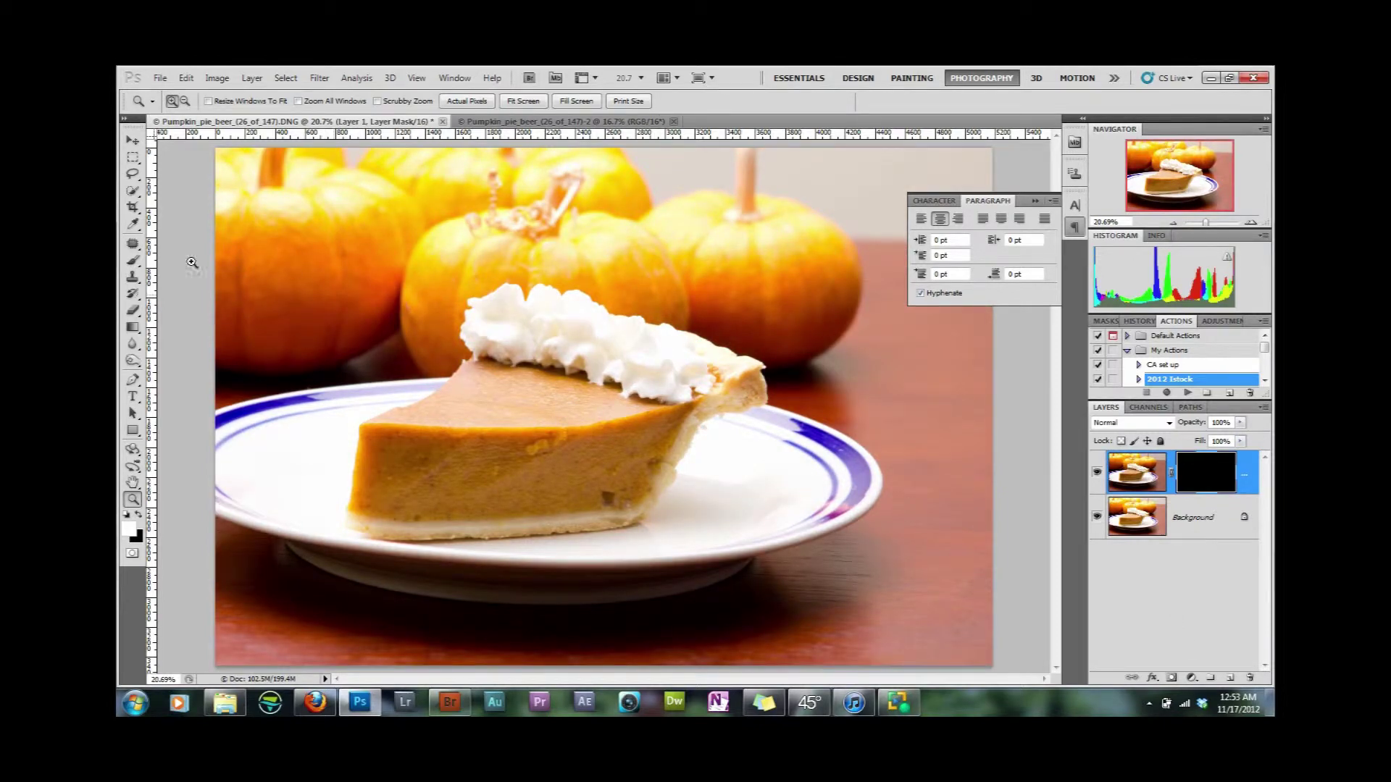
pyautogui.click(135, 262)
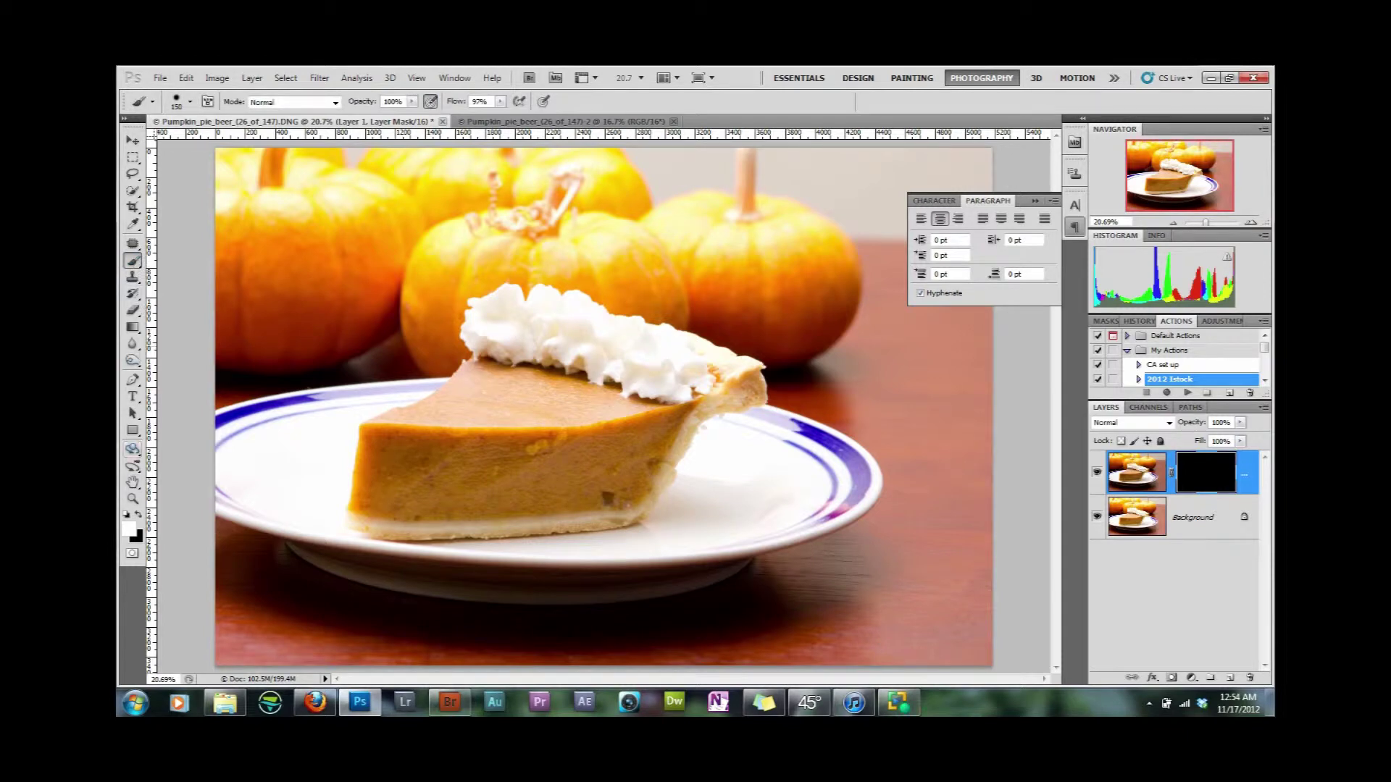
pyautogui.click(132, 499)
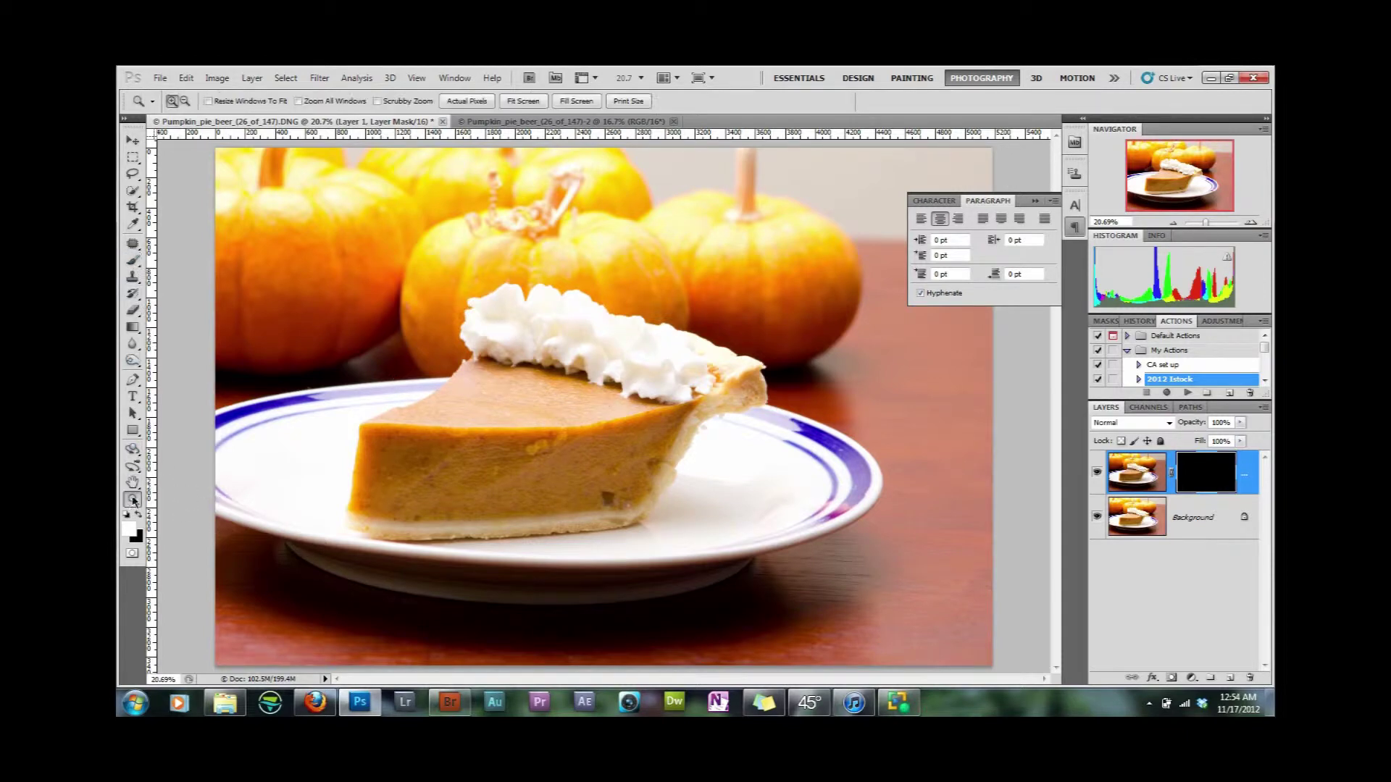
pyautogui.moveTo(426, 255); pyautogui.dragTo(797, 468)
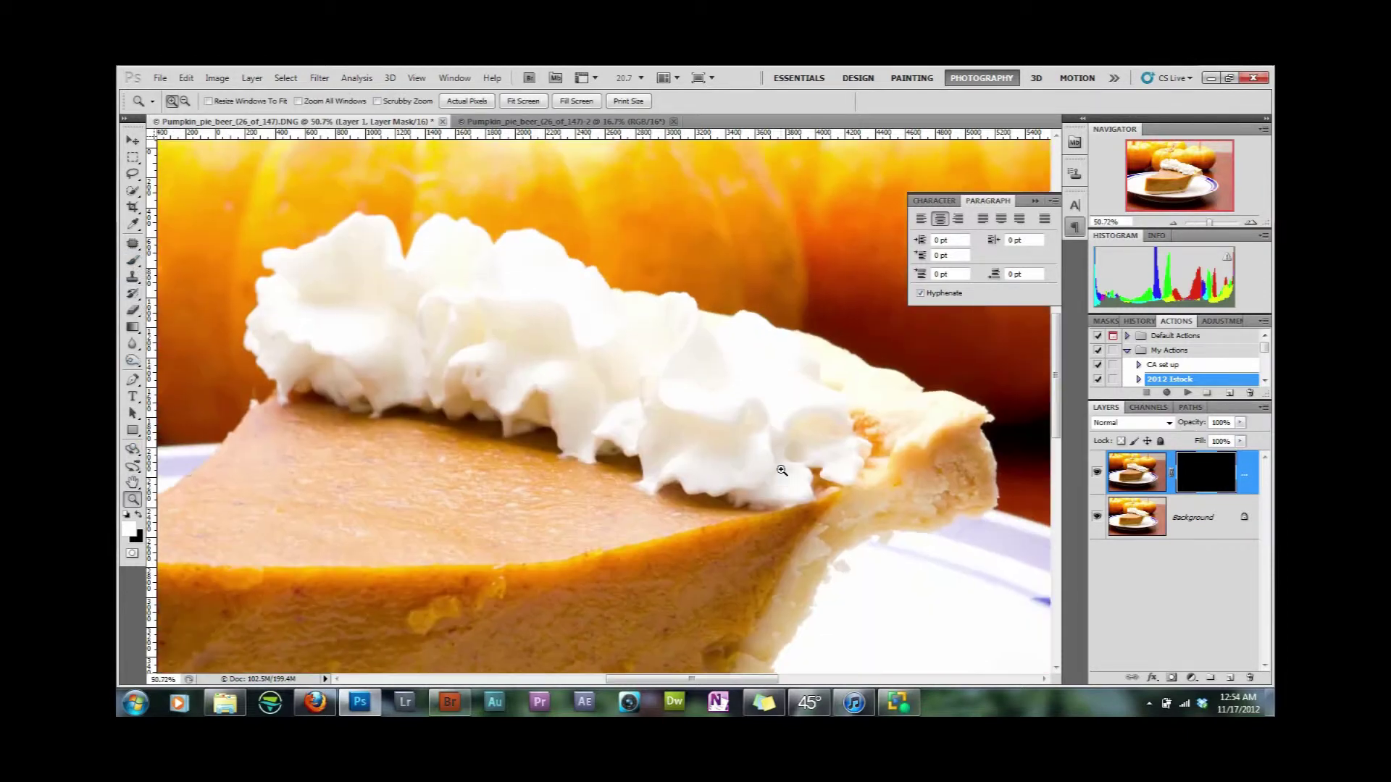
pyautogui.click(135, 262)
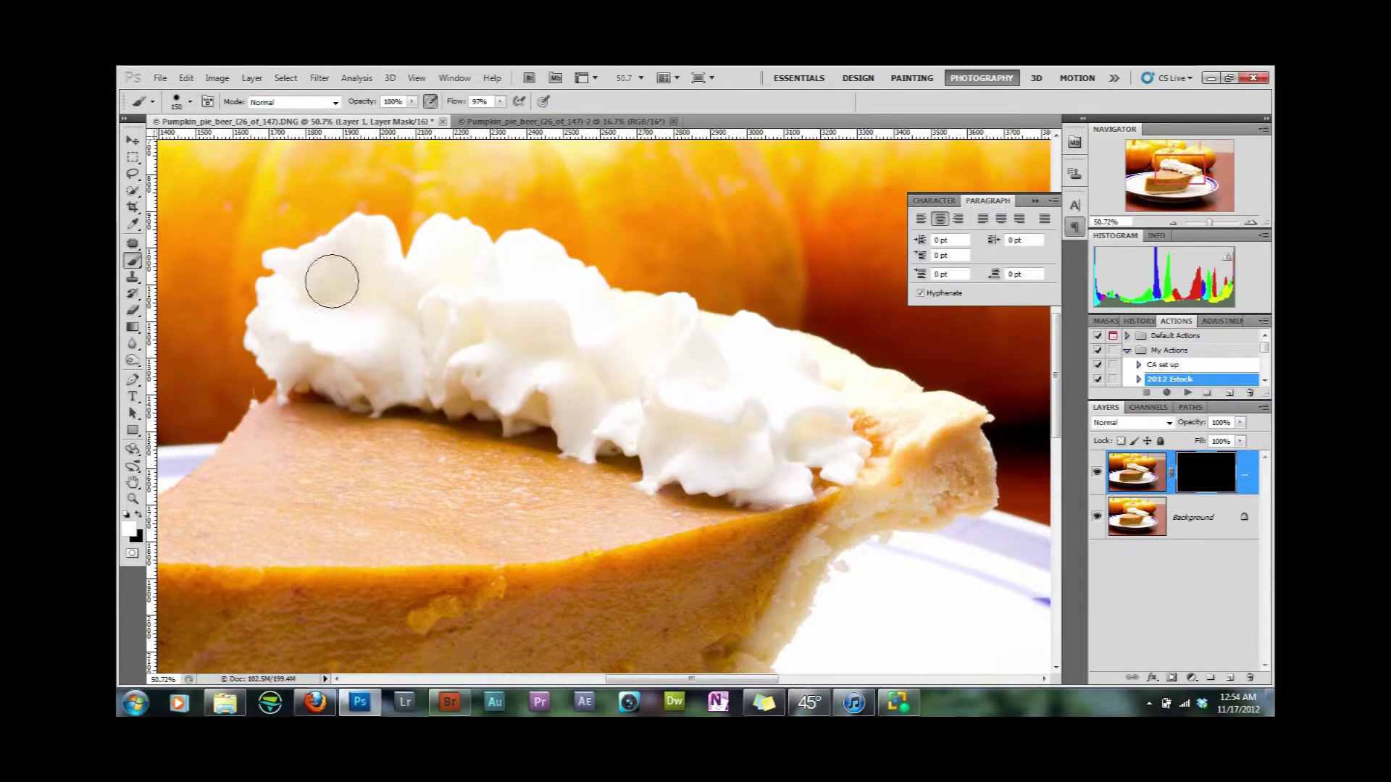
pyautogui.moveTo(317, 295)
pyautogui.mouseDown()
pyautogui.moveTo(388, 317)
pyautogui.moveTo(404, 357)
pyautogui.moveTo(466, 320)
pyautogui.moveTo(594, 391)
pyautogui.moveTo(617, 360)
pyautogui.moveTo(445, 249)
pyautogui.moveTo(857, 398)
pyautogui.moveTo(835, 379)
pyautogui.moveTo(734, 442)
pyautogui.moveTo(270, 311)
pyautogui.moveTo(324, 332)
pyautogui.moveTo(314, 298)
pyautogui.moveTo(413, 280)
pyautogui.moveTo(503, 298)
pyautogui.moveTo(370, 295)
pyautogui.moveTo(602, 370)
pyautogui.moveTo(671, 459)
pyautogui.moveTo(760, 469)
pyautogui.moveTo(630, 439)
pyautogui.mouseUp()
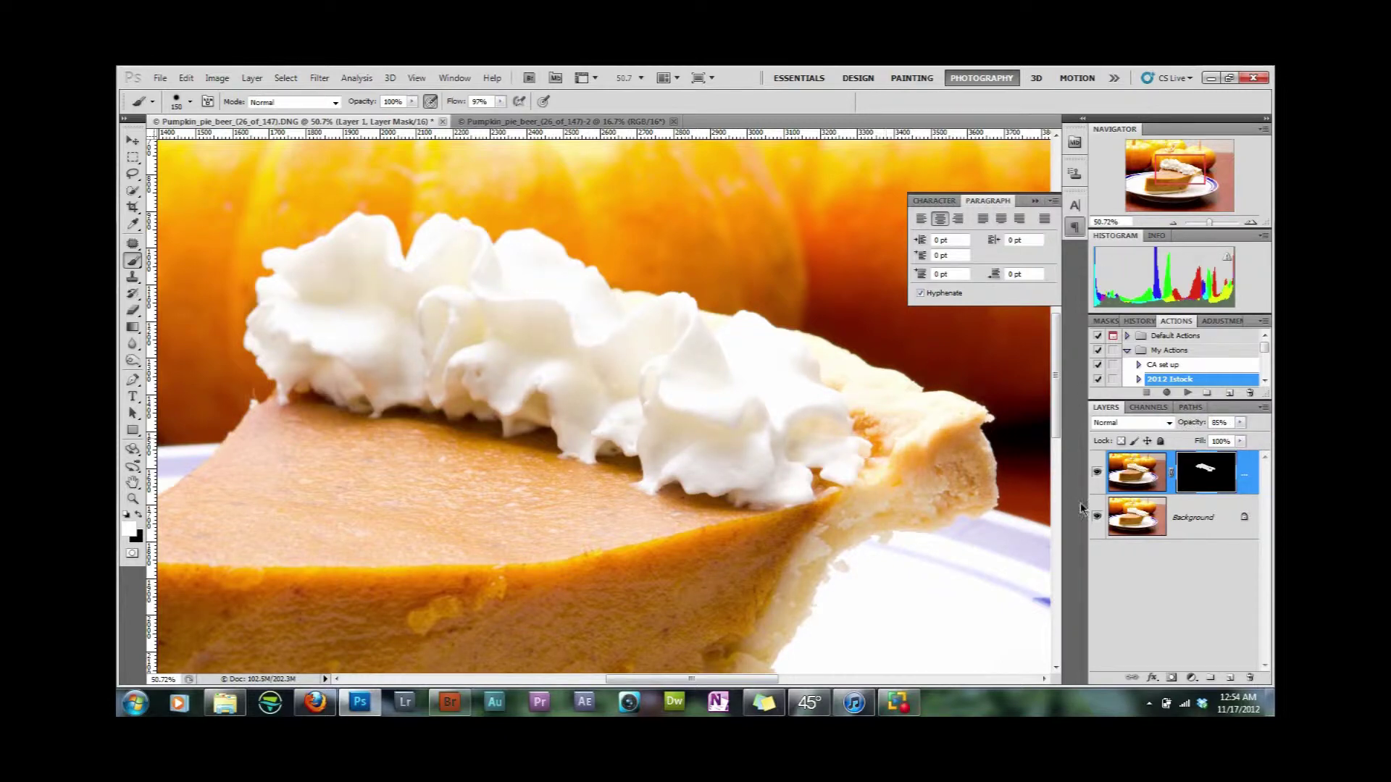
# Compare Layer 1 on and off, then extend the mask along the cream's lower edge
pyautogui.click(1097, 474)
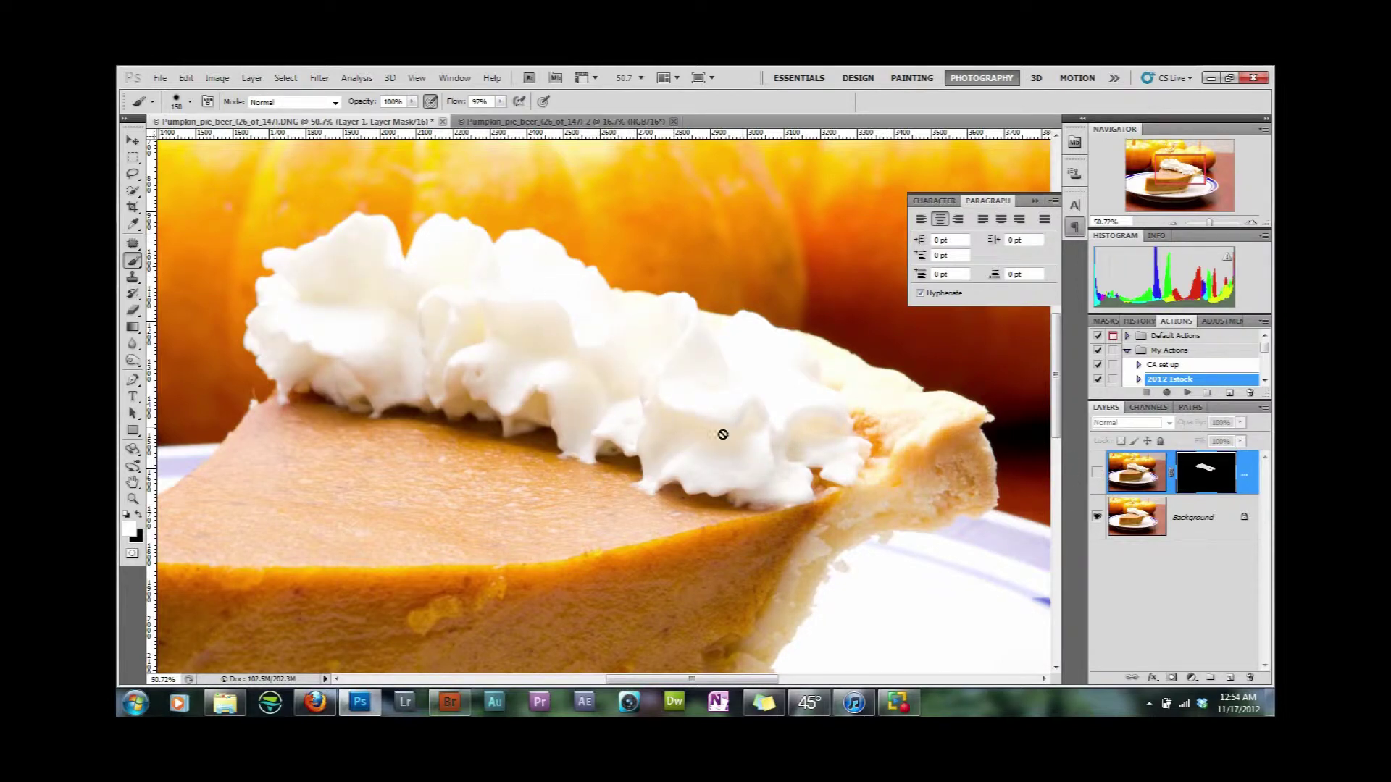
pyautogui.click(1097, 474)
pyautogui.click(1097, 474)
pyautogui.click(1097, 474)
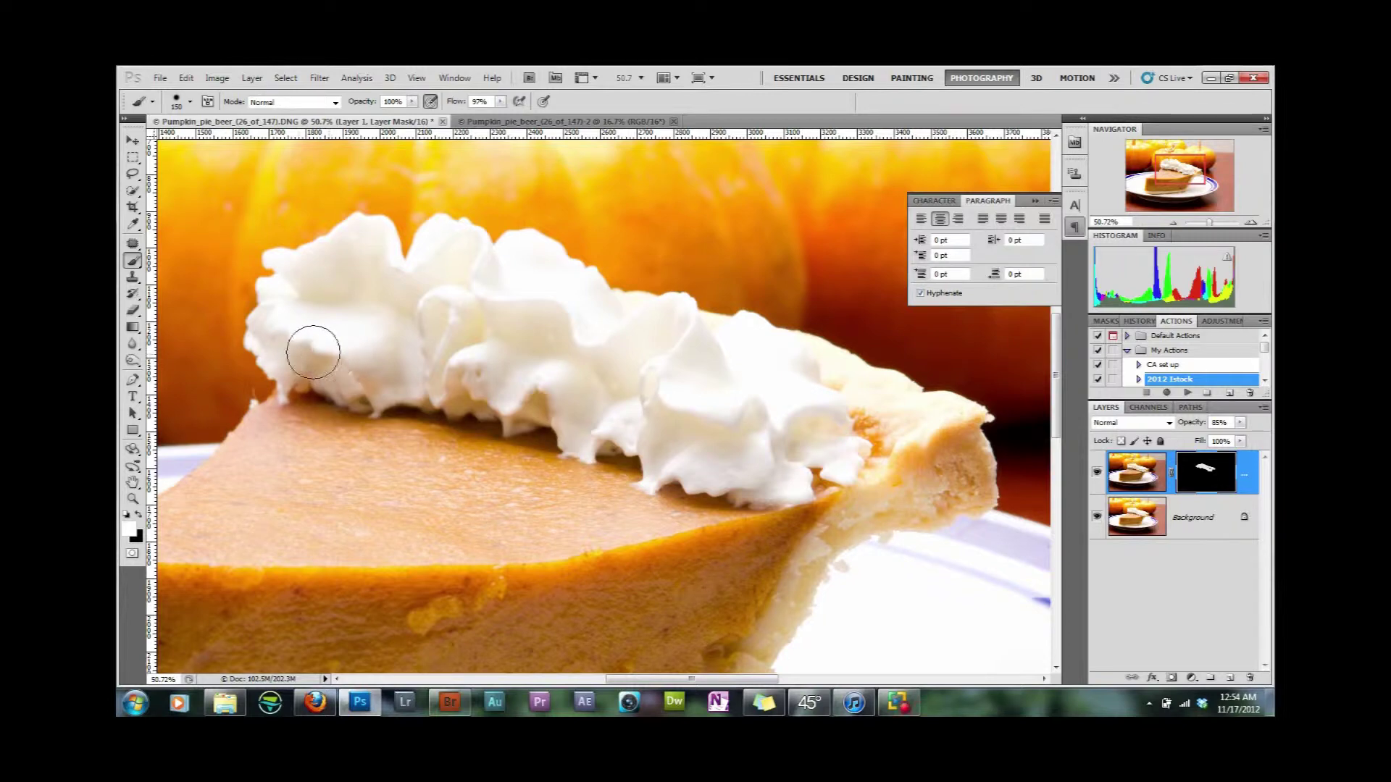
pyautogui.moveTo(313, 353)
pyautogui.mouseDown()
pyautogui.moveTo(434, 366)
pyautogui.moveTo(572, 416)
pyautogui.moveTo(649, 416)
pyautogui.moveTo(814, 459)
pyautogui.mouseUp()
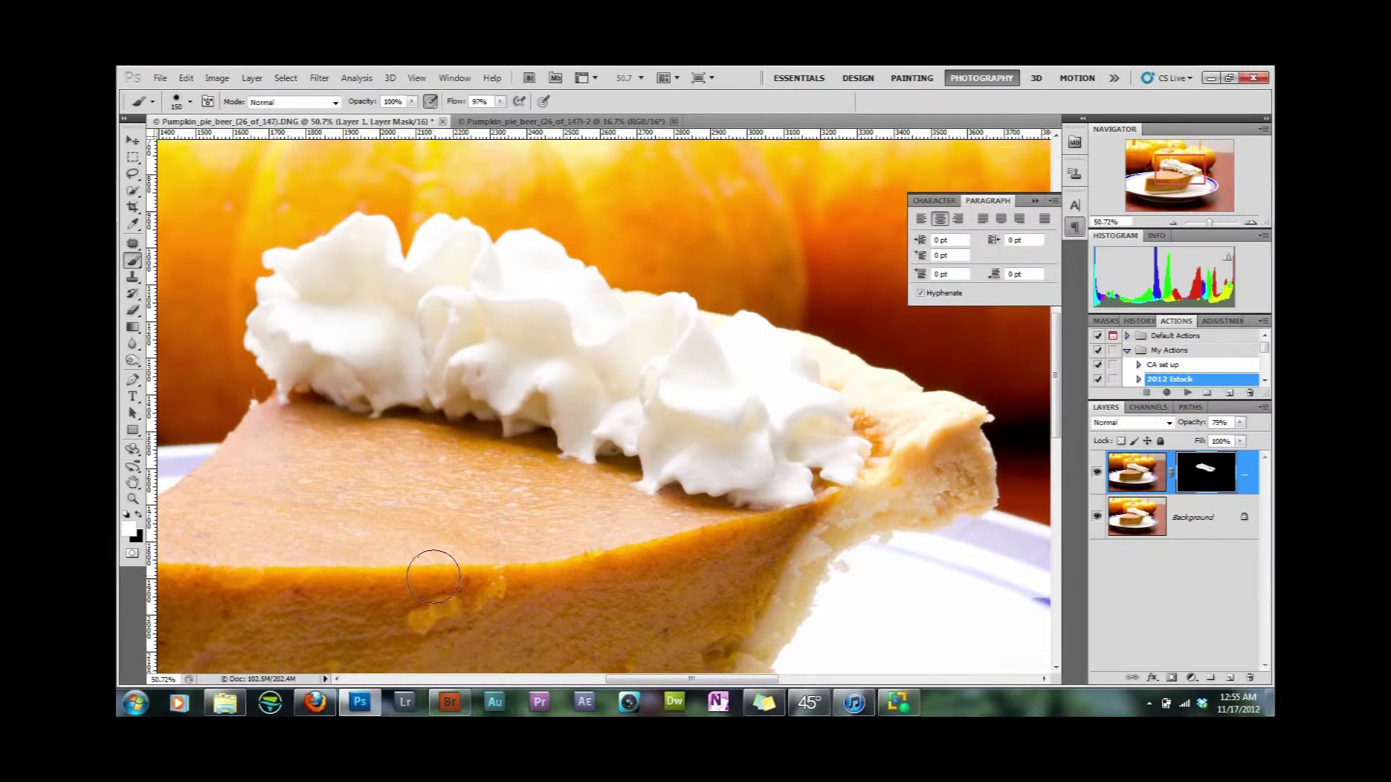
# Flatten the layers into Background and fit the whole photo on screen
pyautogui.click(266, 81)
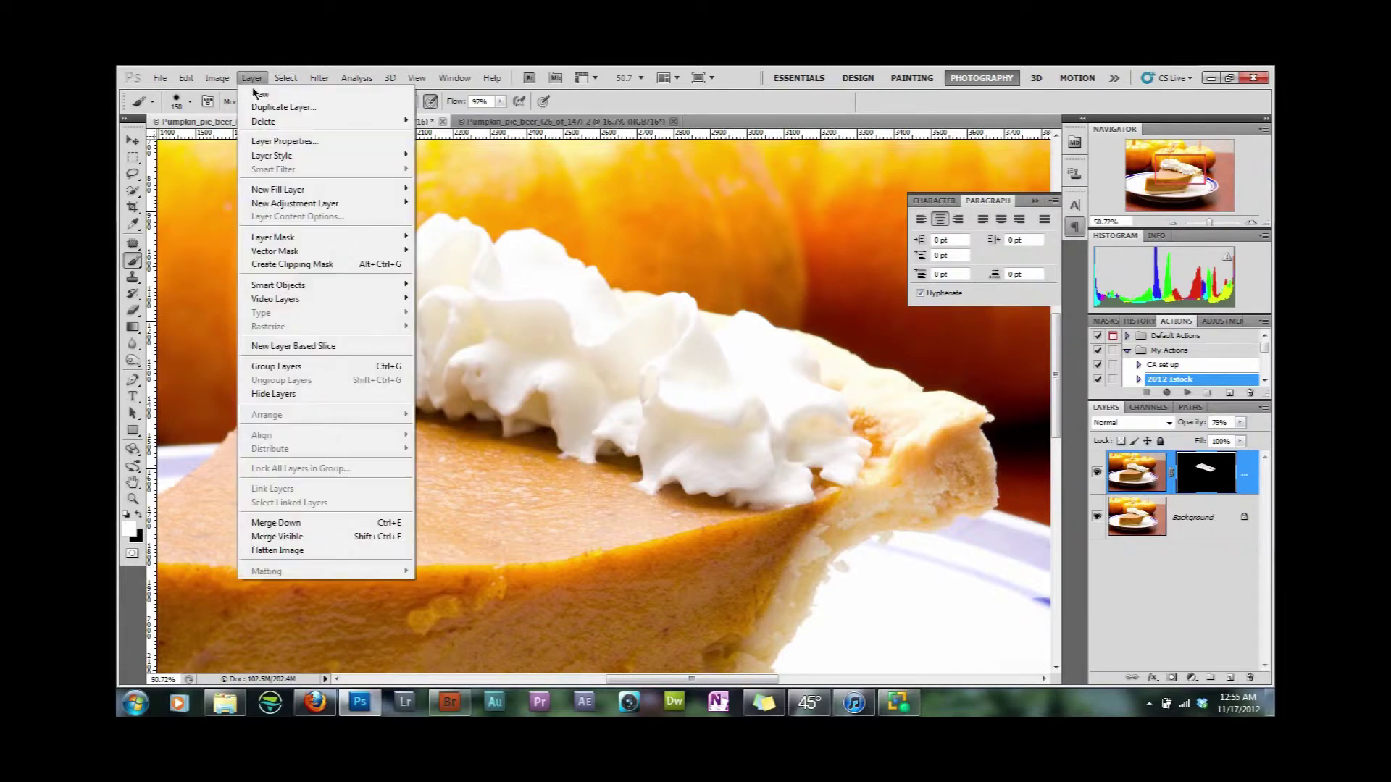
pyautogui.click(239, 551)
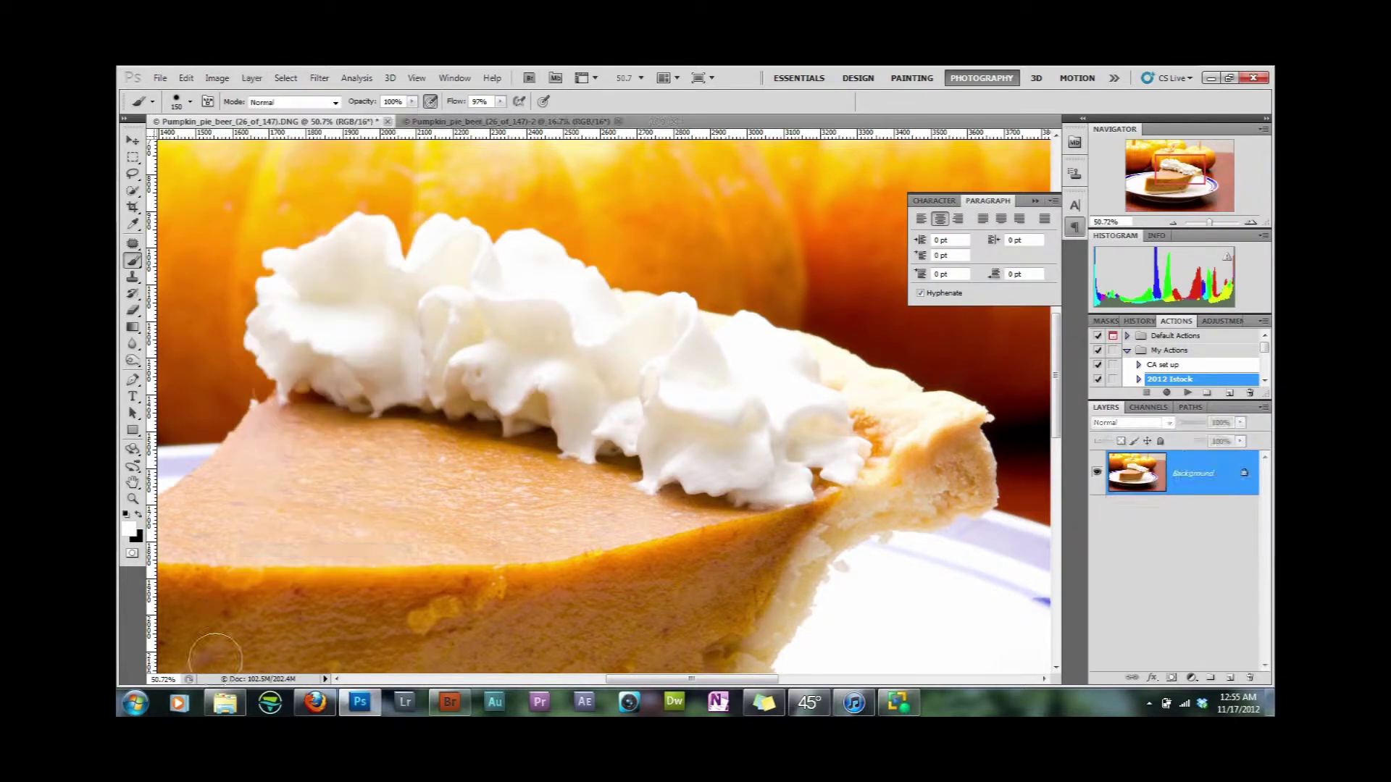
pyautogui.click(132, 499)
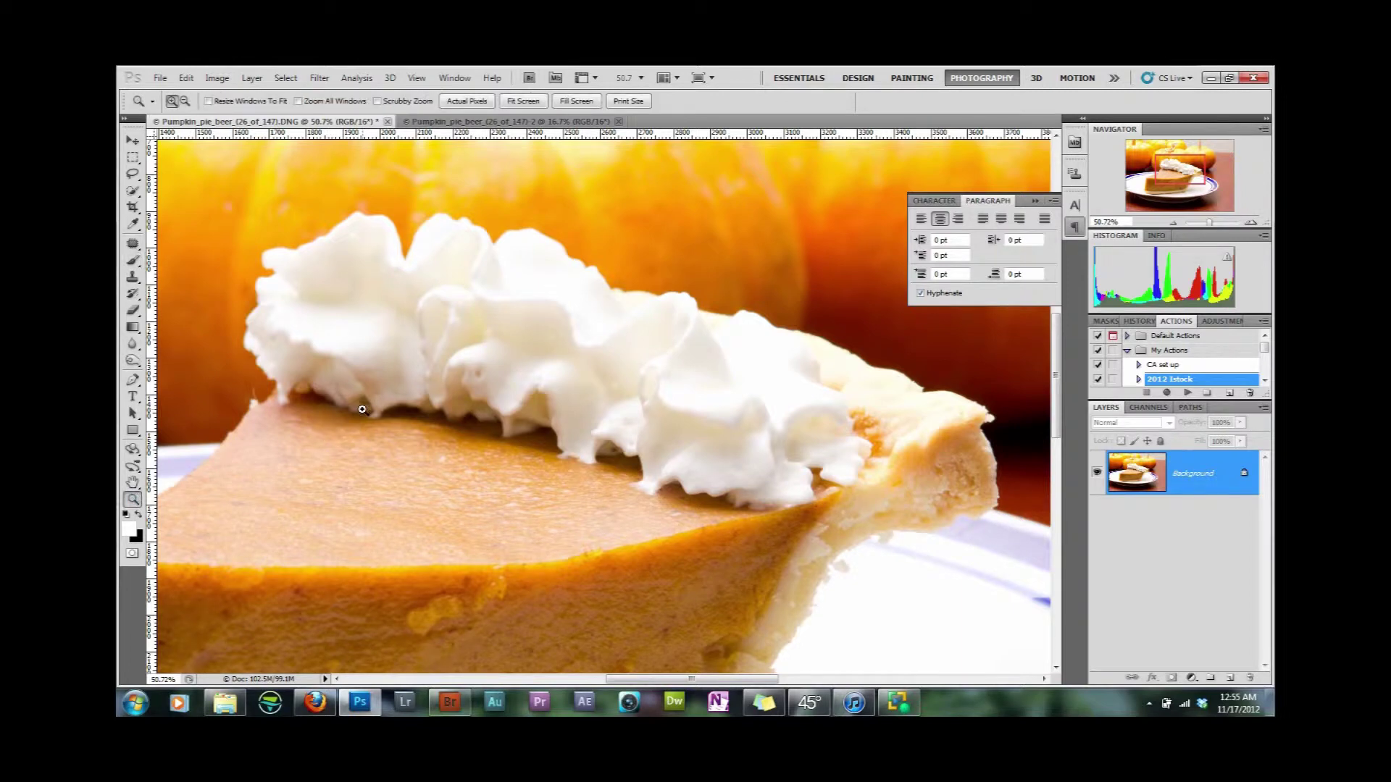
pyautogui.rightClick(406, 463)
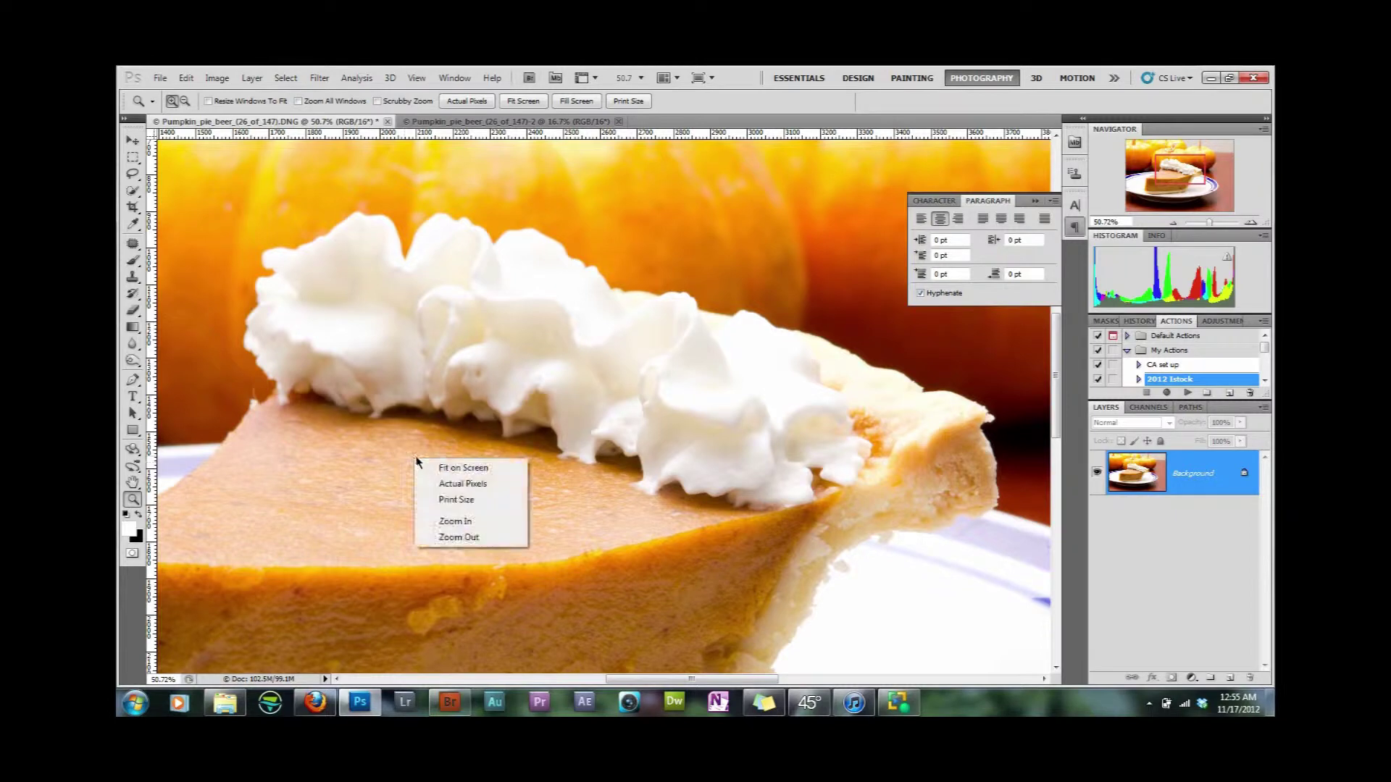
pyautogui.click(449, 468)
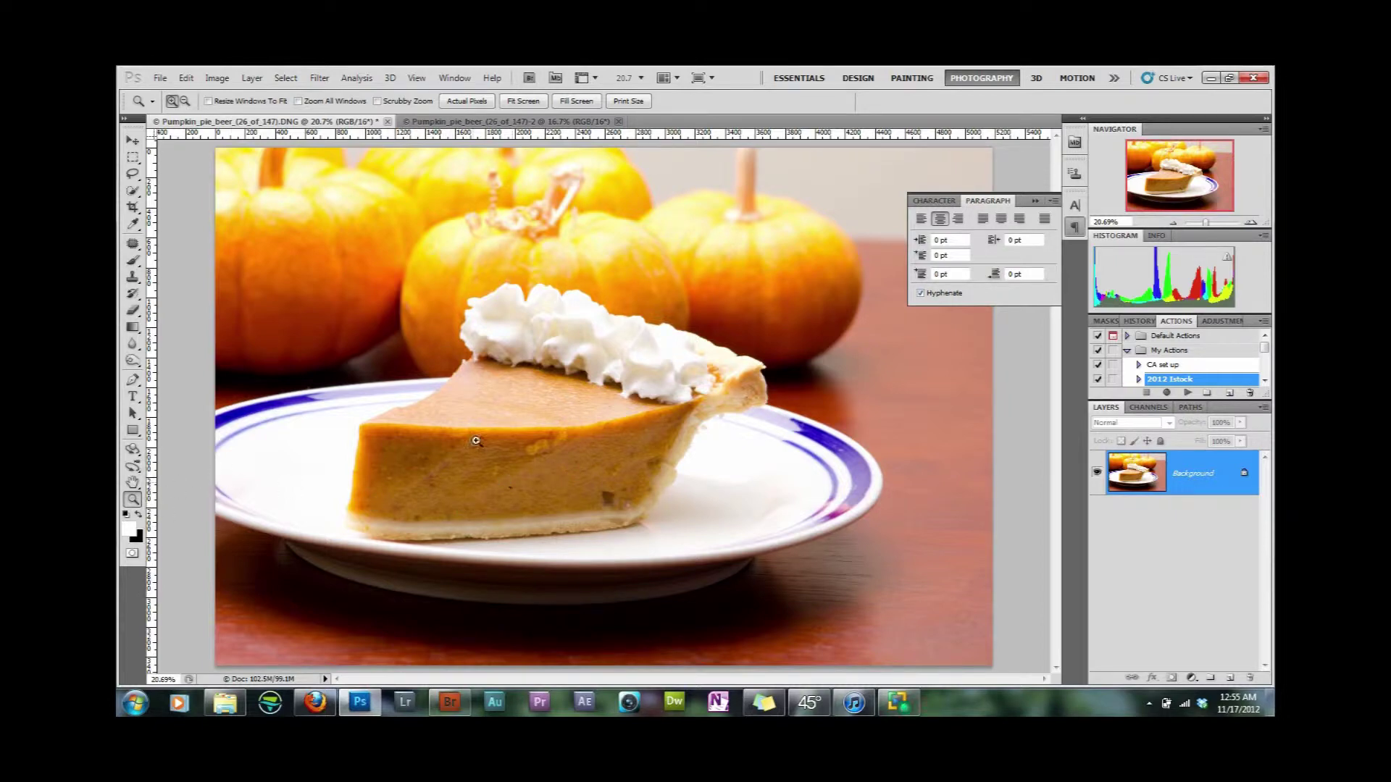
# Zoom into the slice and patch the hole and a nearby blemish in the filling
pyautogui.moveTo(384, 447); pyautogui.dragTo(750, 561)
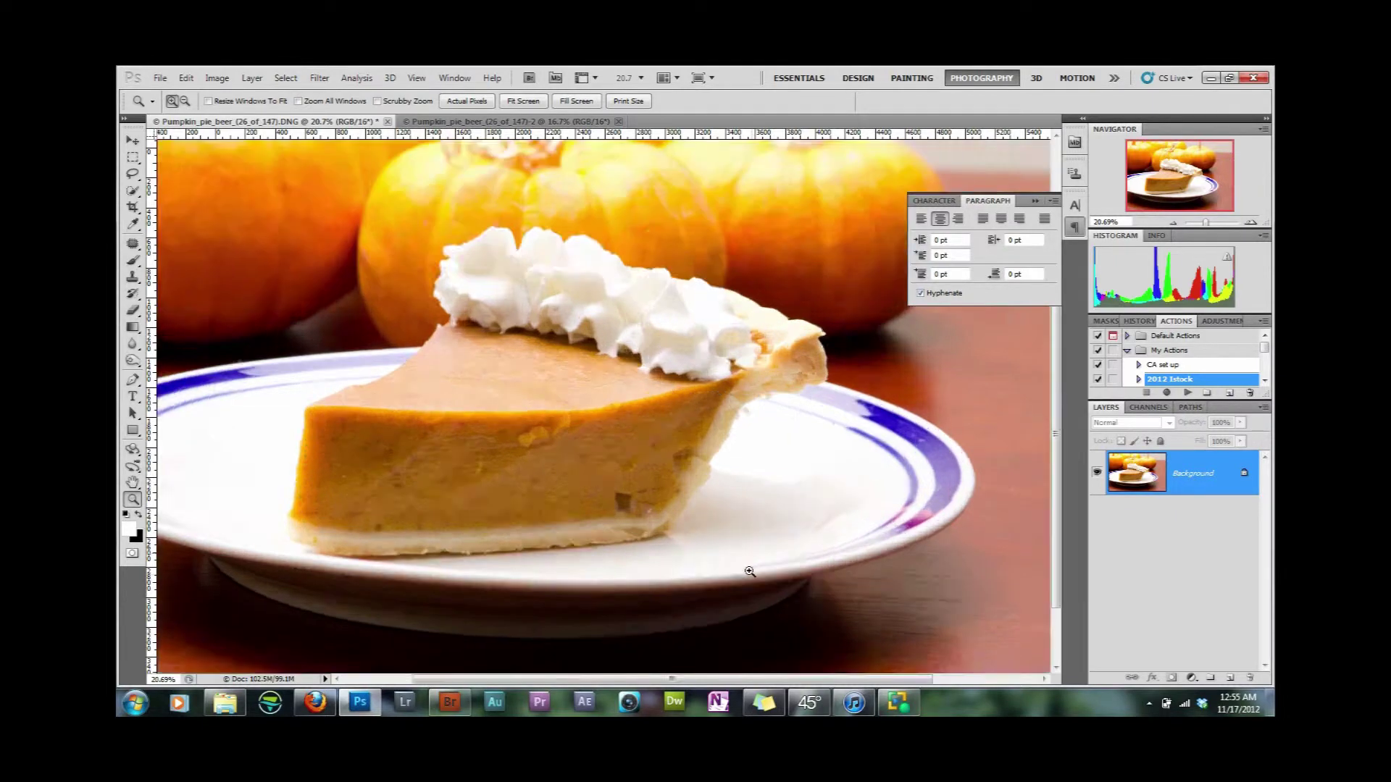
pyautogui.click(134, 246)
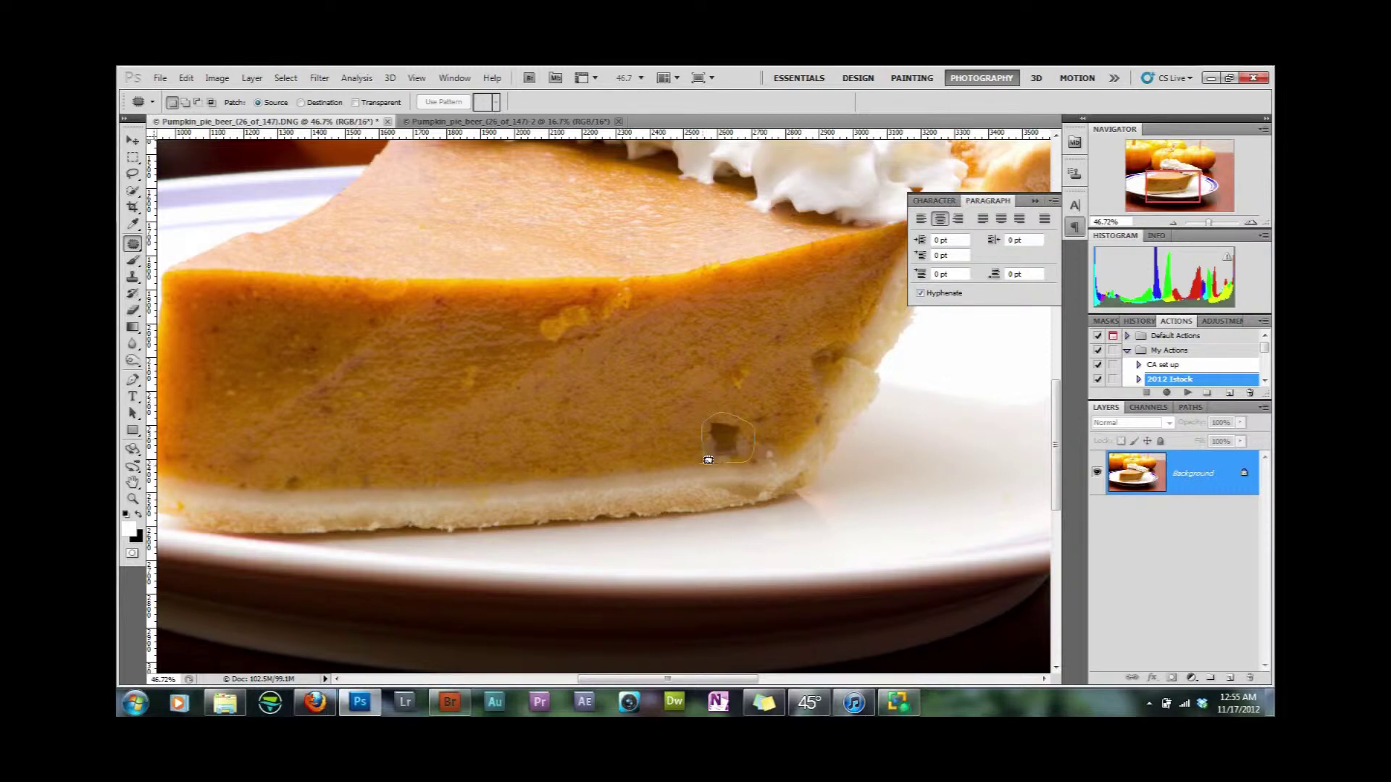
pyautogui.moveTo(708, 461); pyautogui.dragTo(705, 463)
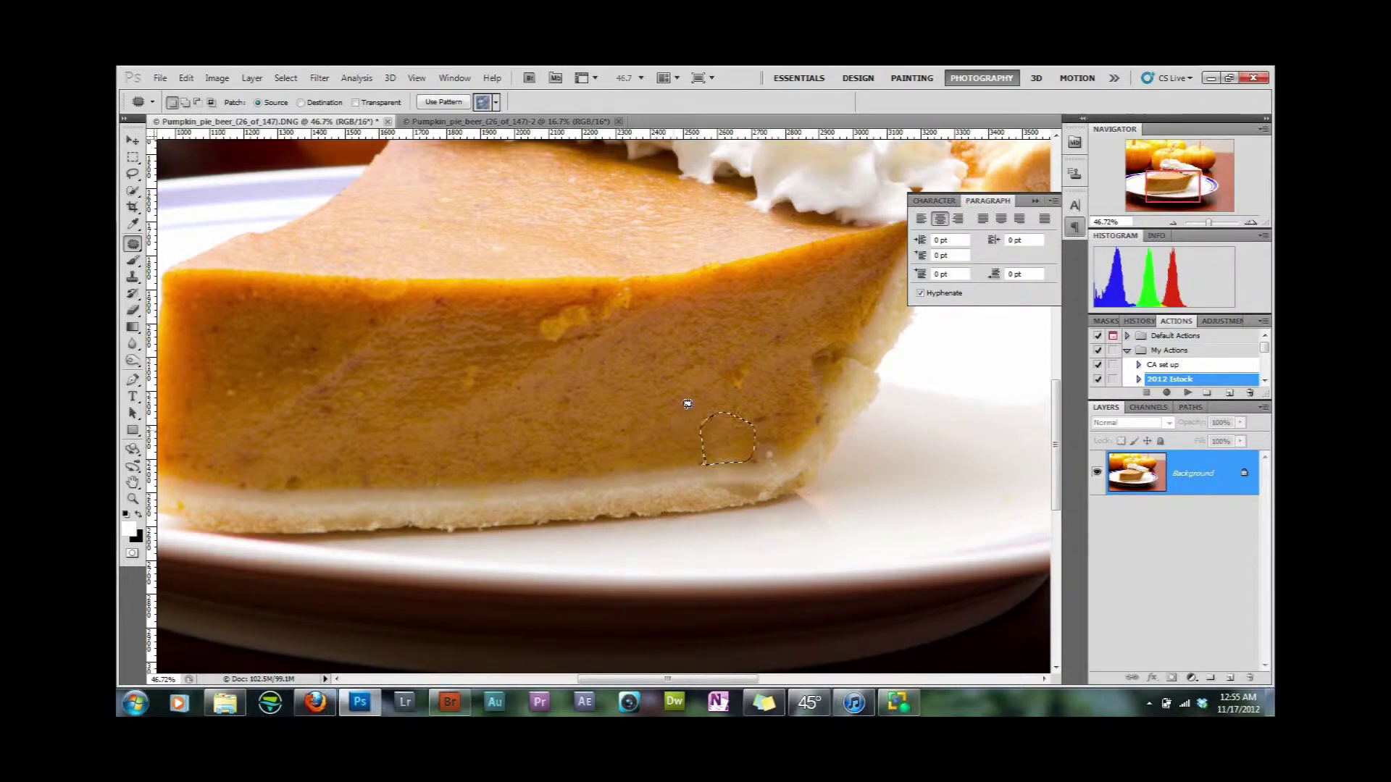
pyautogui.moveTo(722, 392)
pyautogui.mouseDown()
pyautogui.moveTo(720, 378)
pyautogui.moveTo(761, 378)
pyautogui.moveTo(722, 393)
pyautogui.mouseUp()
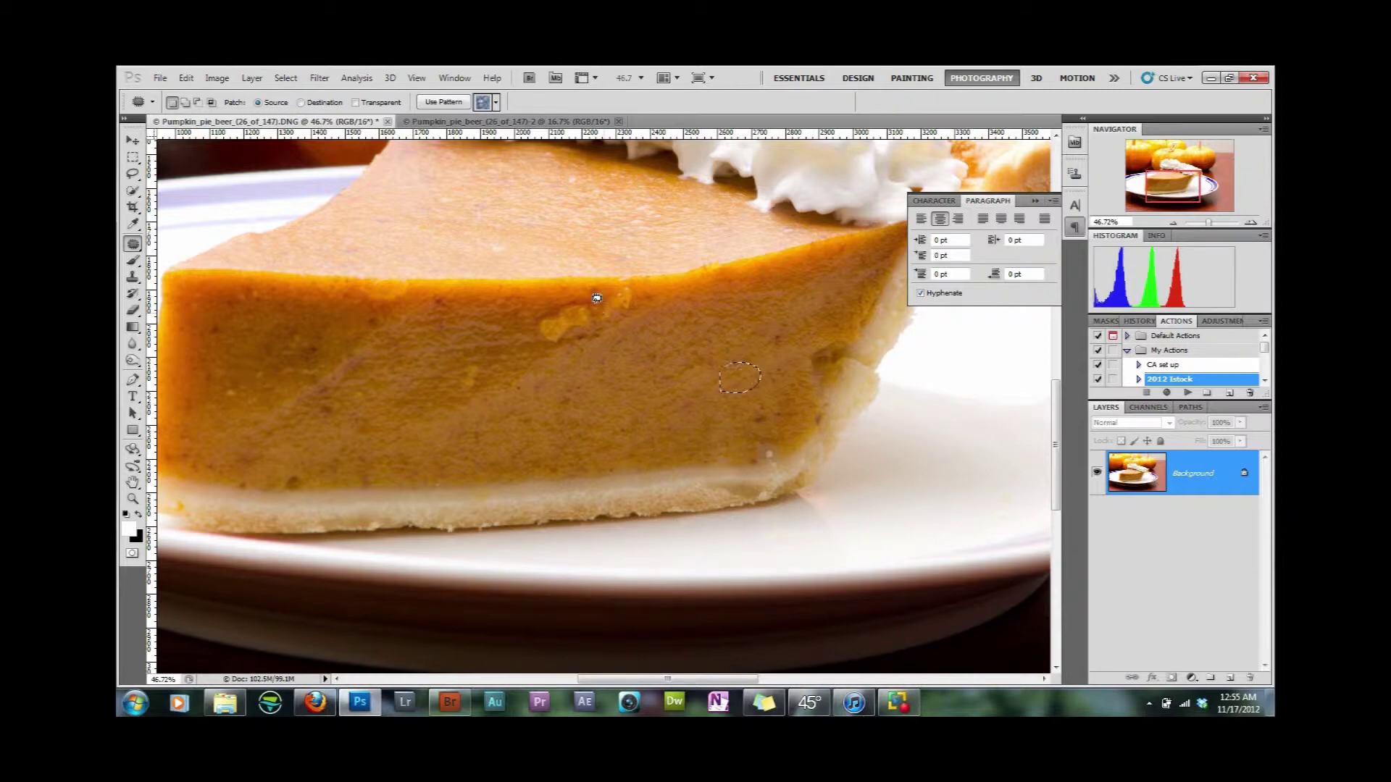
pyautogui.hotkey('ctrl', 'd')
pyautogui.moveTo(536, 319)
pyautogui.mouseDown()
pyautogui.moveTo(560, 336)
pyautogui.moveTo(595, 316)
pyautogui.moveTo(471, 332)
pyautogui.moveTo(513, 361)
pyautogui.moveTo(458, 366)
pyautogui.moveTo(527, 337)
pyautogui.mouseUp()
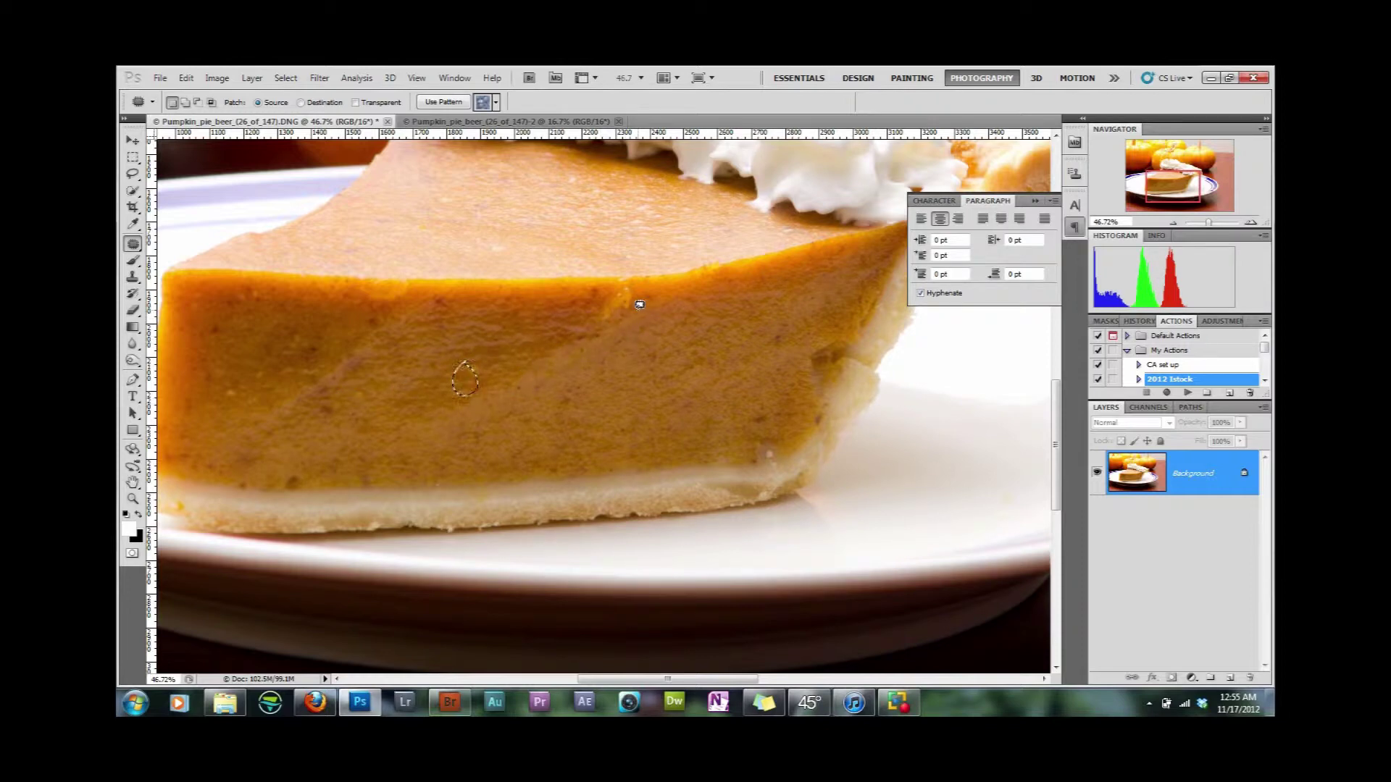
pyautogui.hotkey('ctrl', 'd')
# Patch the long streak on the filling and the adjacent area with clean texture
pyautogui.moveTo(620, 312); pyautogui.dragTo(566, 337)
pyautogui.moveTo(467, 397); pyautogui.dragTo(446, 434)
pyautogui.moveTo(568, 389); pyautogui.dragTo(654, 319)
pyautogui.moveTo(565, 364); pyautogui.dragTo(652, 382)
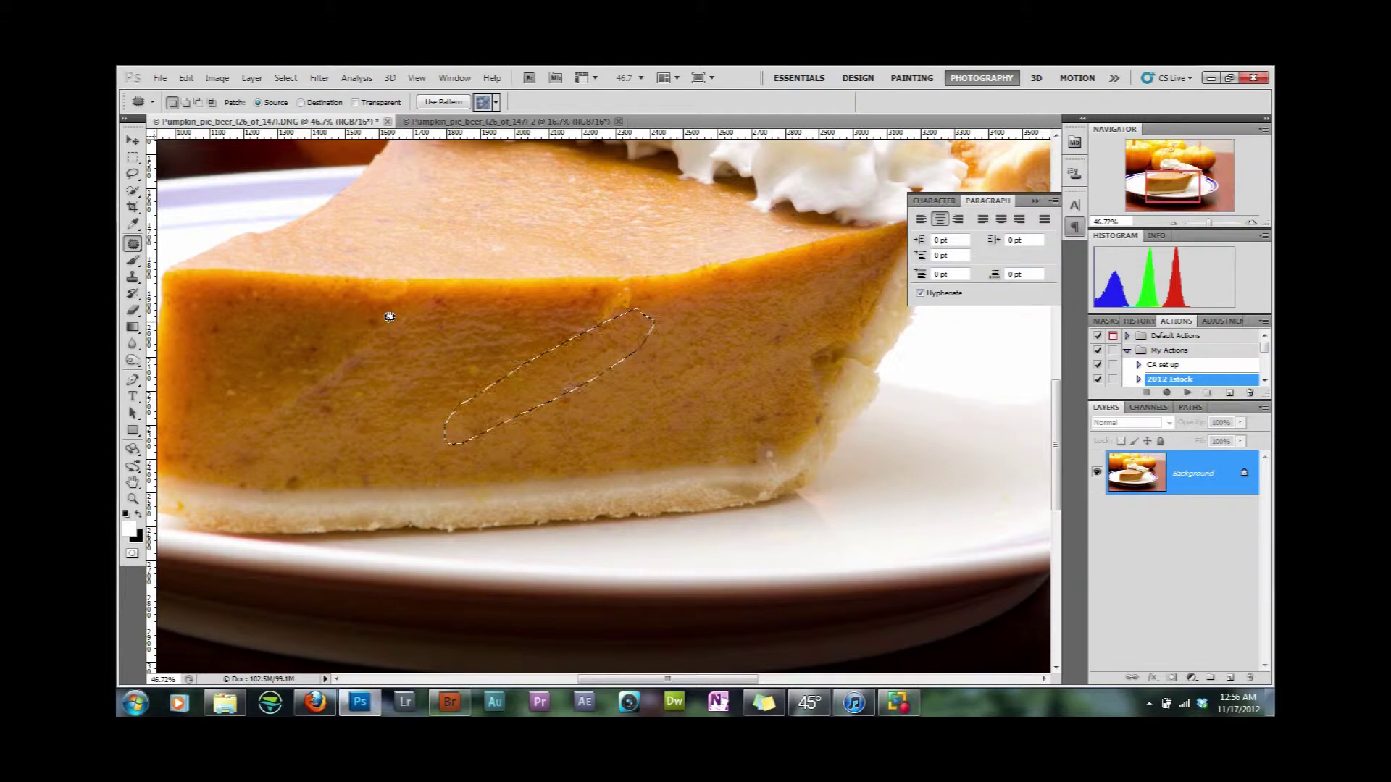
pyautogui.hotkey('ctrl', 'd')
pyautogui.moveTo(386, 351); pyautogui.dragTo(385, 327)
pyautogui.moveTo(330, 371); pyautogui.dragTo(415, 381)
pyautogui.hotkey('ctrl', 'd')
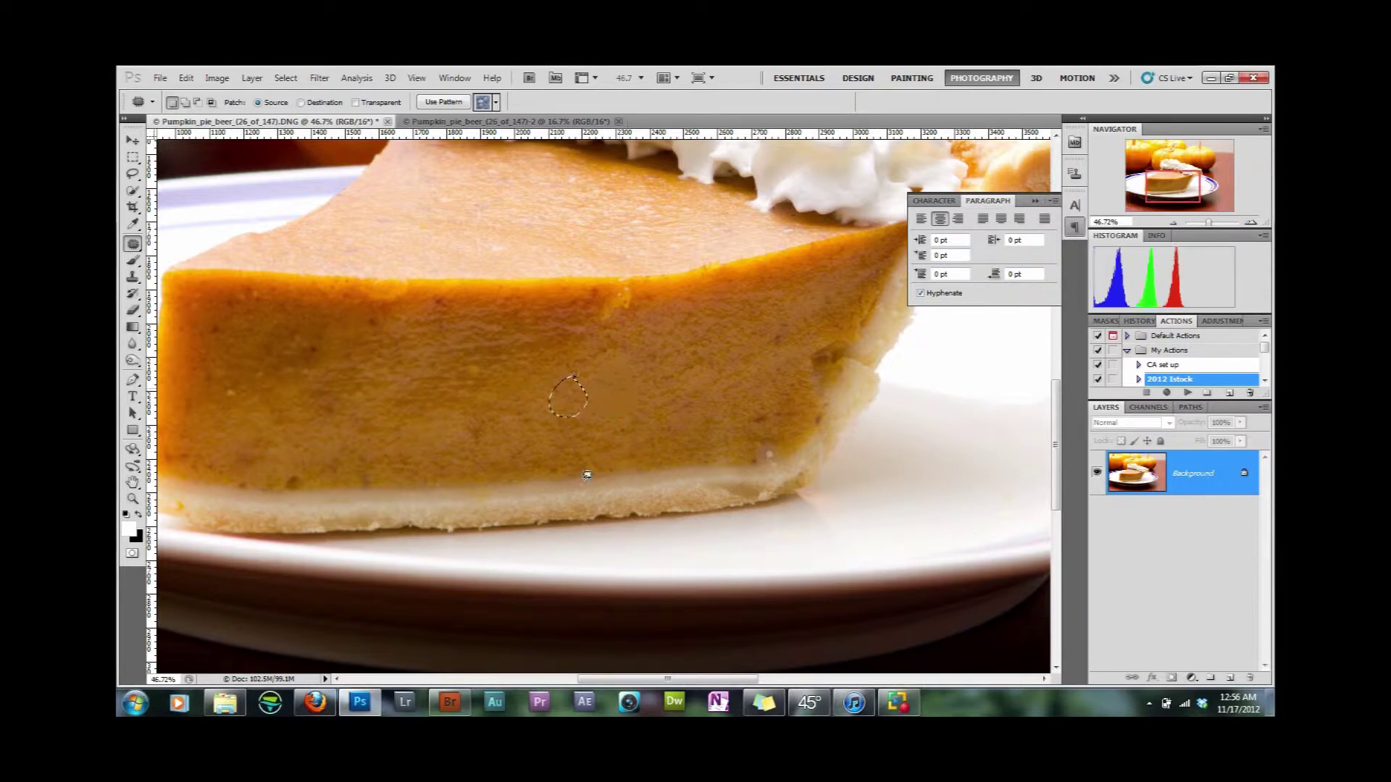
# Patch blemishes near the bottom crust, top edge and right edge, then add a new layer
pyautogui.moveTo(771, 424); pyautogui.dragTo(772, 428)
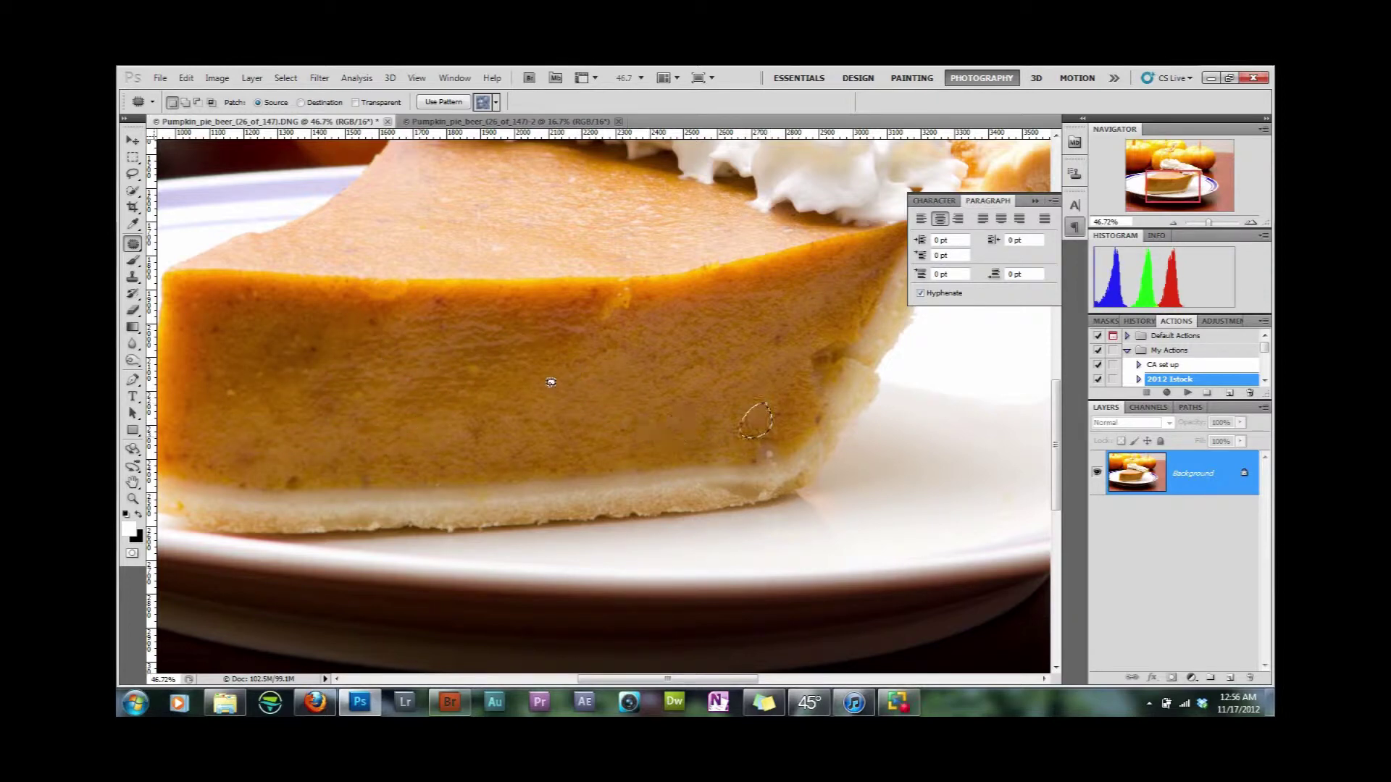
pyautogui.hotkey('ctrl', 'd')
pyautogui.moveTo(592, 304)
pyautogui.mouseDown()
pyautogui.moveTo(628, 314)
pyautogui.moveTo(633, 298)
pyautogui.moveTo(559, 315)
pyautogui.mouseUp()
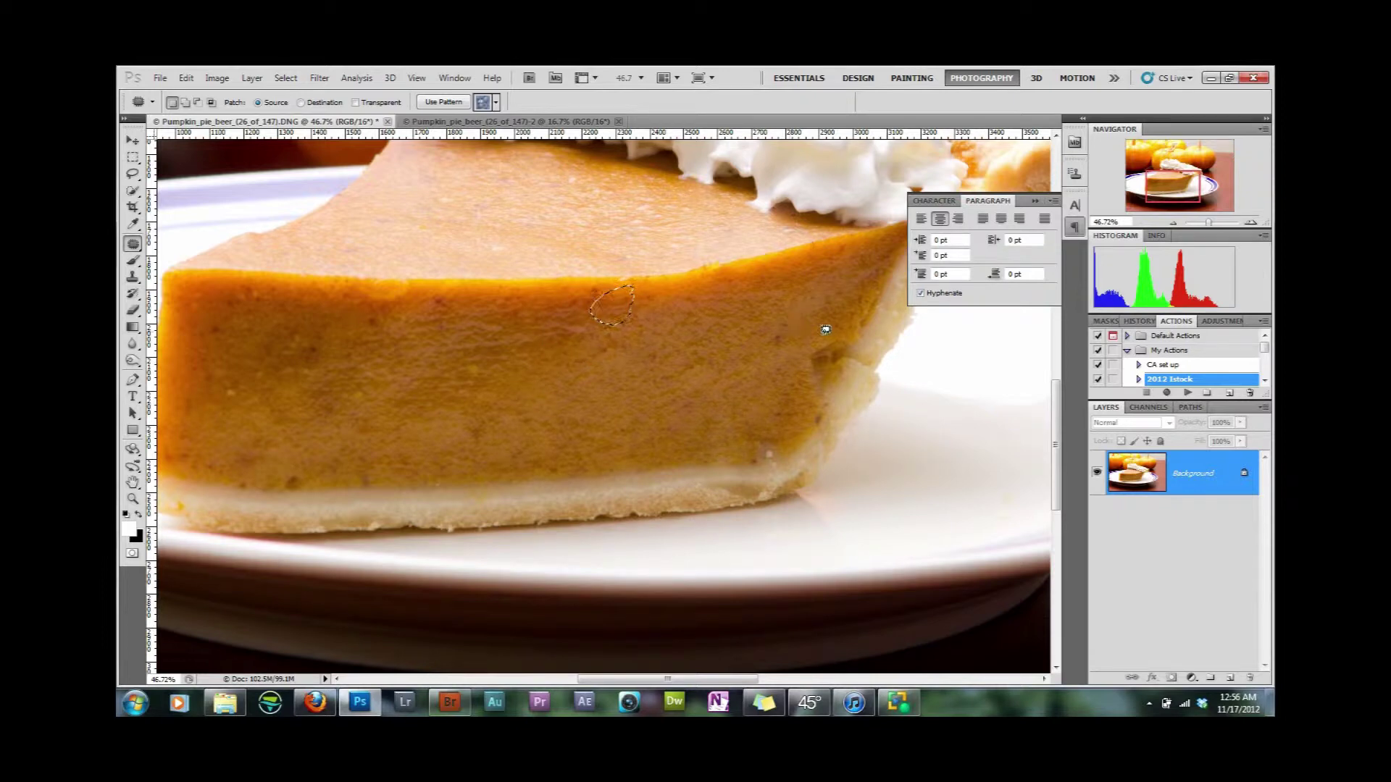
pyautogui.hotkey('ctrl', 'd')
pyautogui.moveTo(829, 325); pyautogui.dragTo(850, 326)
pyautogui.moveTo(810, 350); pyautogui.dragTo(826, 327)
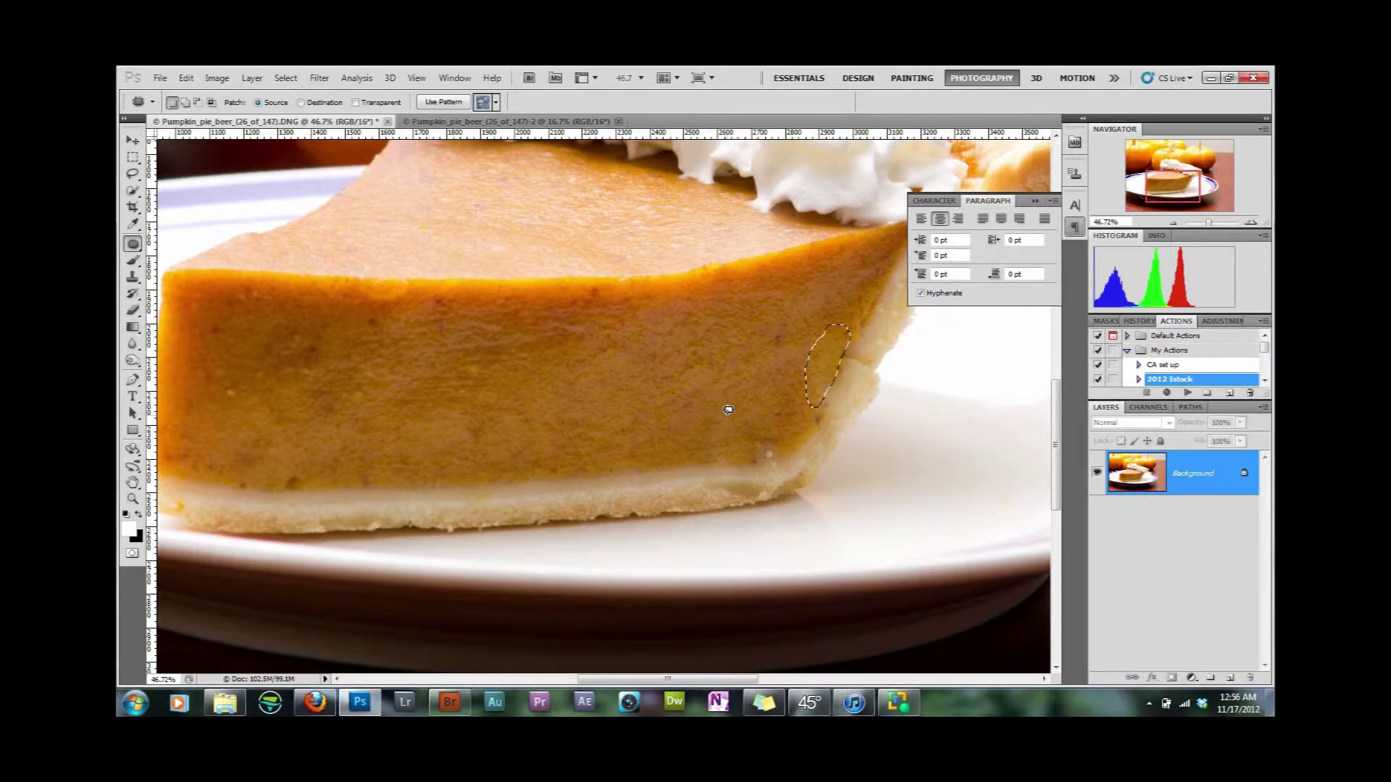
pyautogui.hotkey('ctrl', 'd')
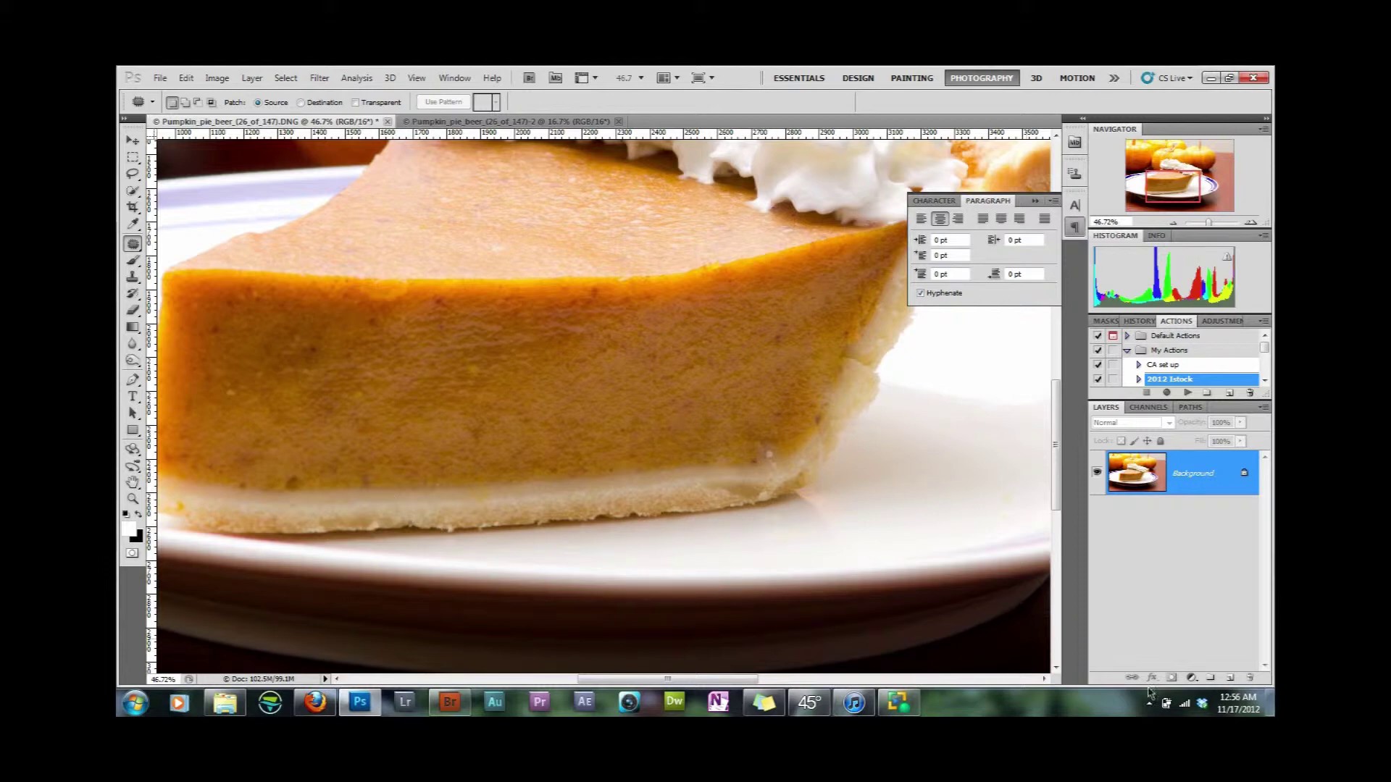
pyautogui.click(1230, 679)
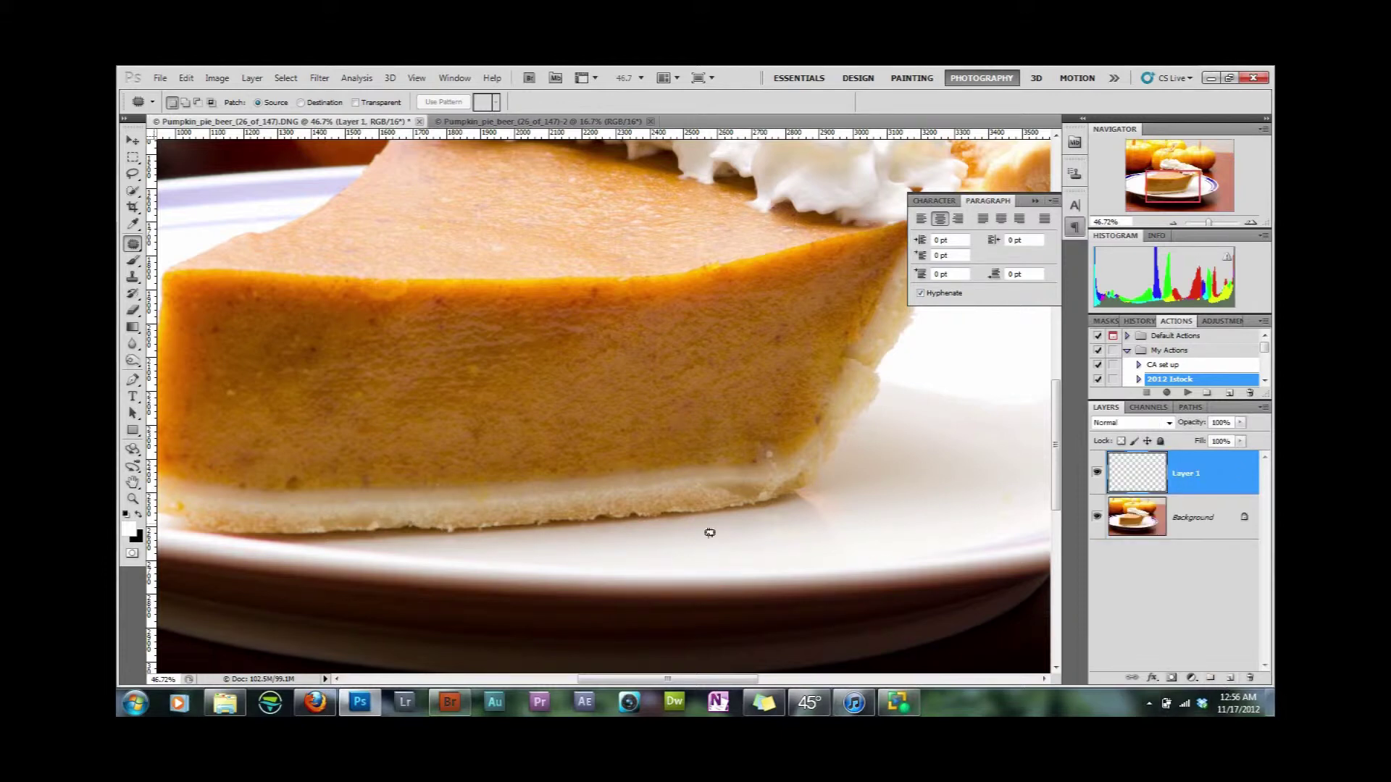
# Clone Stamp from clean crust onto Layer 1 to cover notches along the crust edge
pyautogui.click(132, 277)
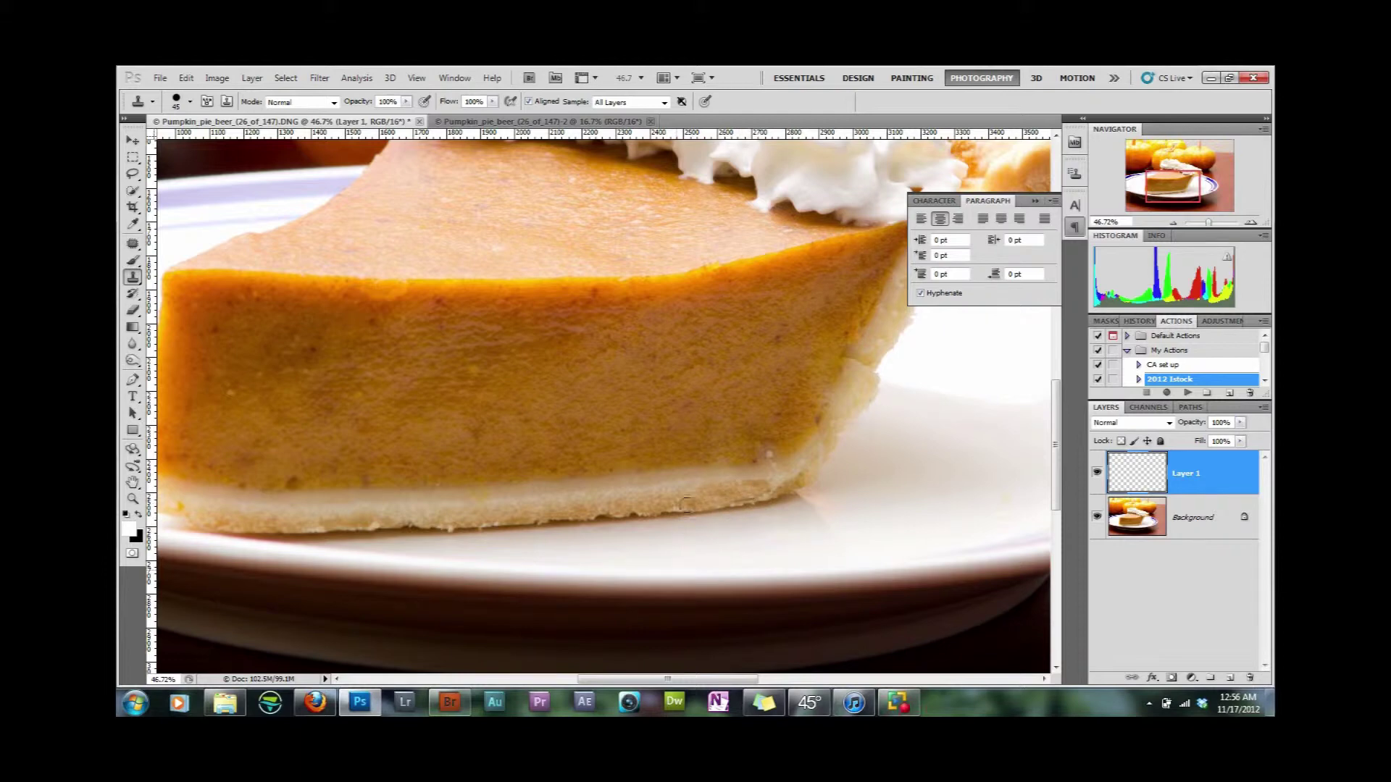
pyautogui.moveTo(686, 505); pyautogui.dragTo(699, 493)
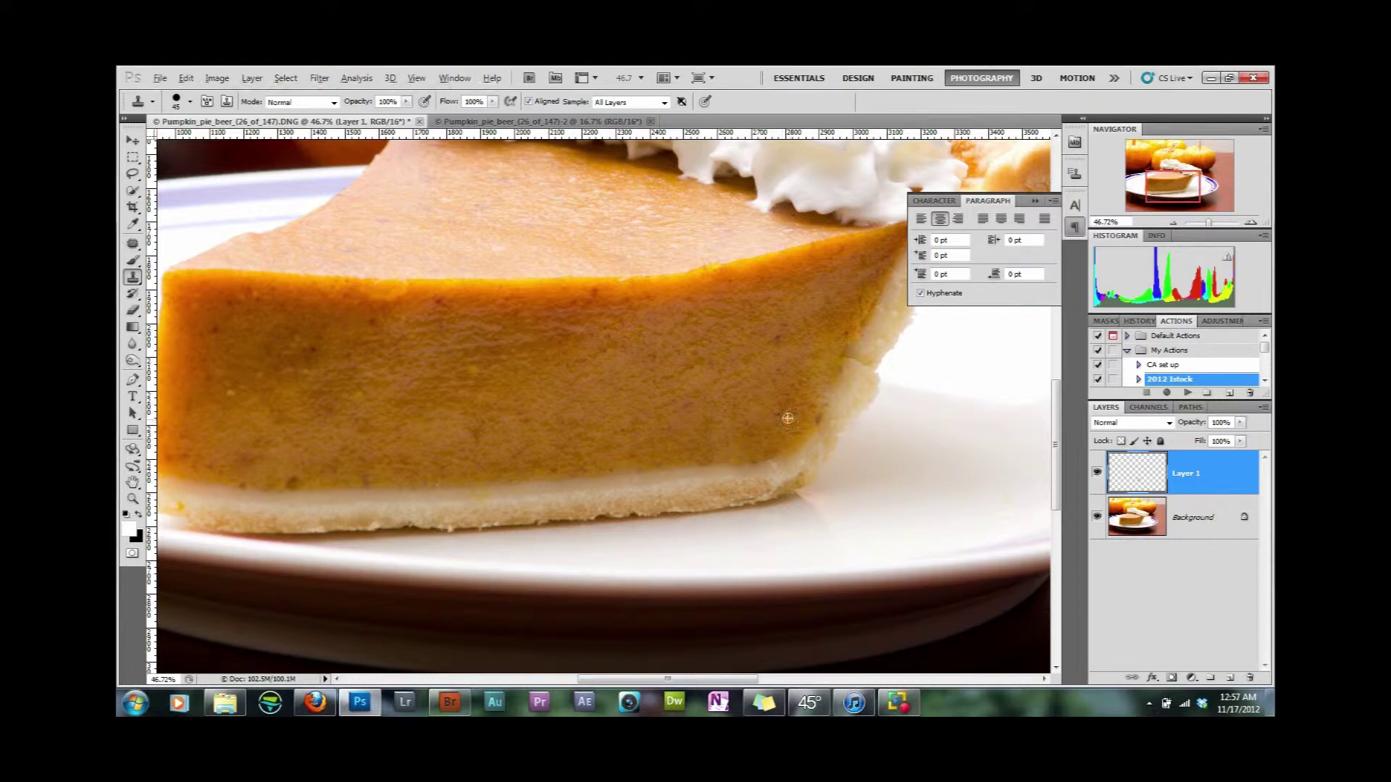
pyautogui.press('alt')
pyautogui.keyDown('alt'); pyautogui.click(323, 468); pyautogui.keyUp('alt')
pyautogui.moveTo(240, 460); pyautogui.dragTo(241, 480)
pyautogui.moveTo(774, 445); pyautogui.dragTo(585, 473)
pyautogui.moveTo(685, 406); pyautogui.dragTo(652, 414)
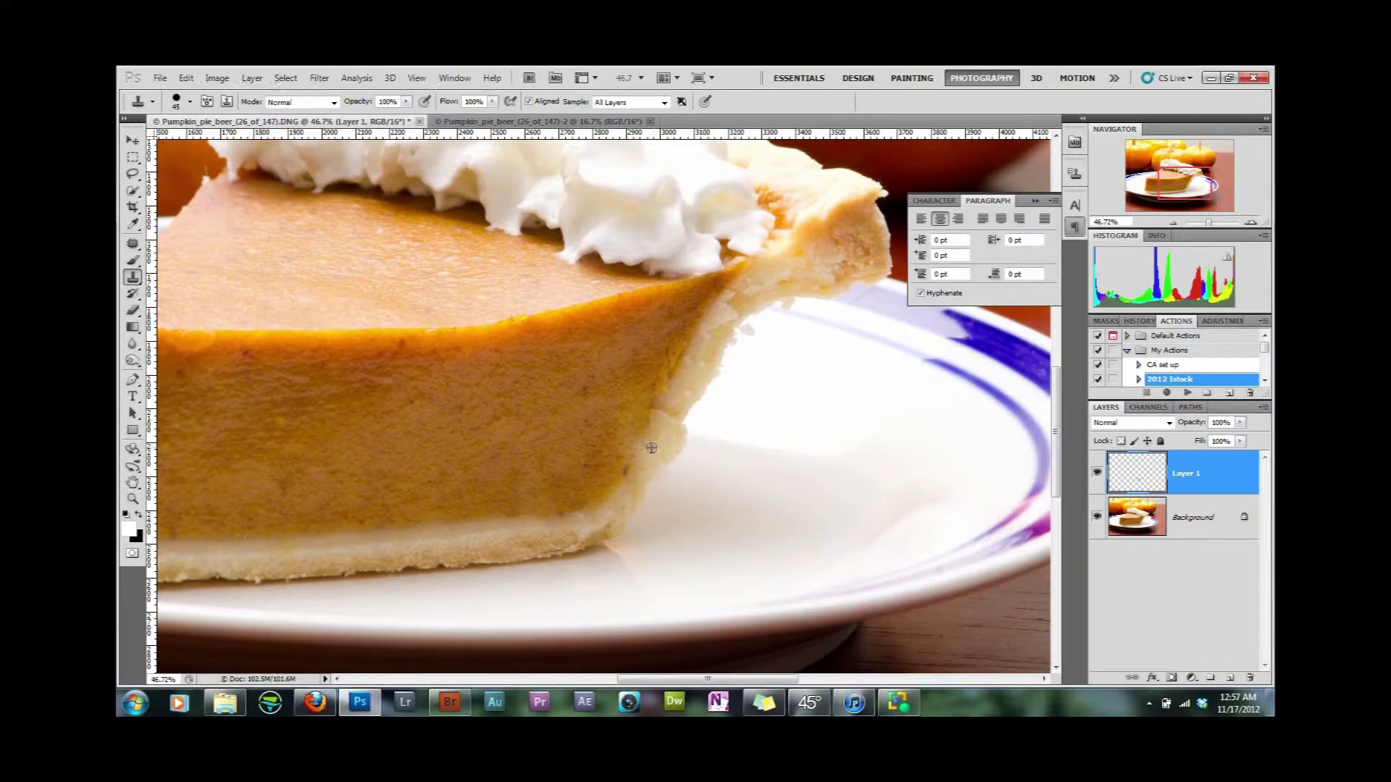
# Clone along the crust edge near the tip, then pan across the pumpkins and plate
pyautogui.moveTo(655, 438); pyautogui.dragTo(675, 409)
pyautogui.moveTo(596, 422); pyautogui.dragTo(744, 472)
pyautogui.moveTo(460, 421); pyautogui.dragTo(802, 401)
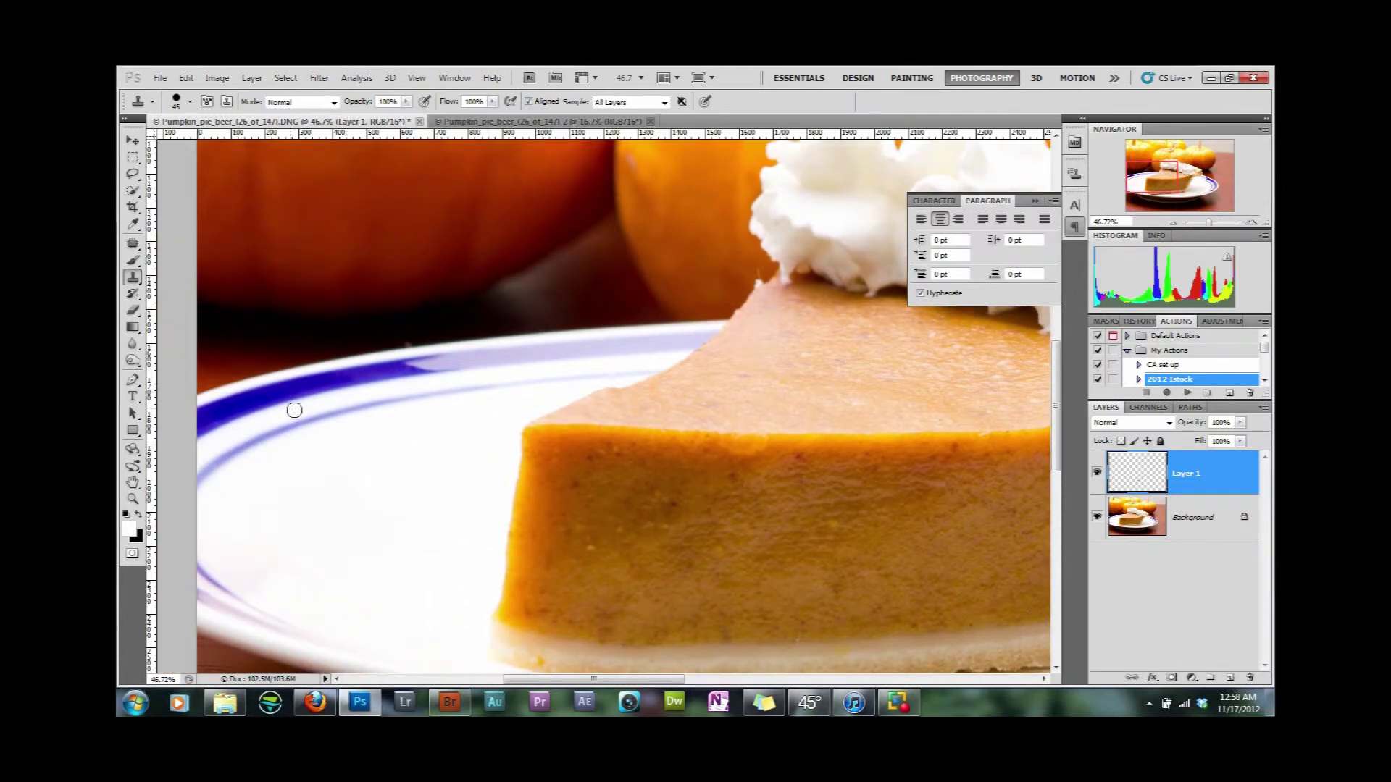
pyautogui.click(133, 500)
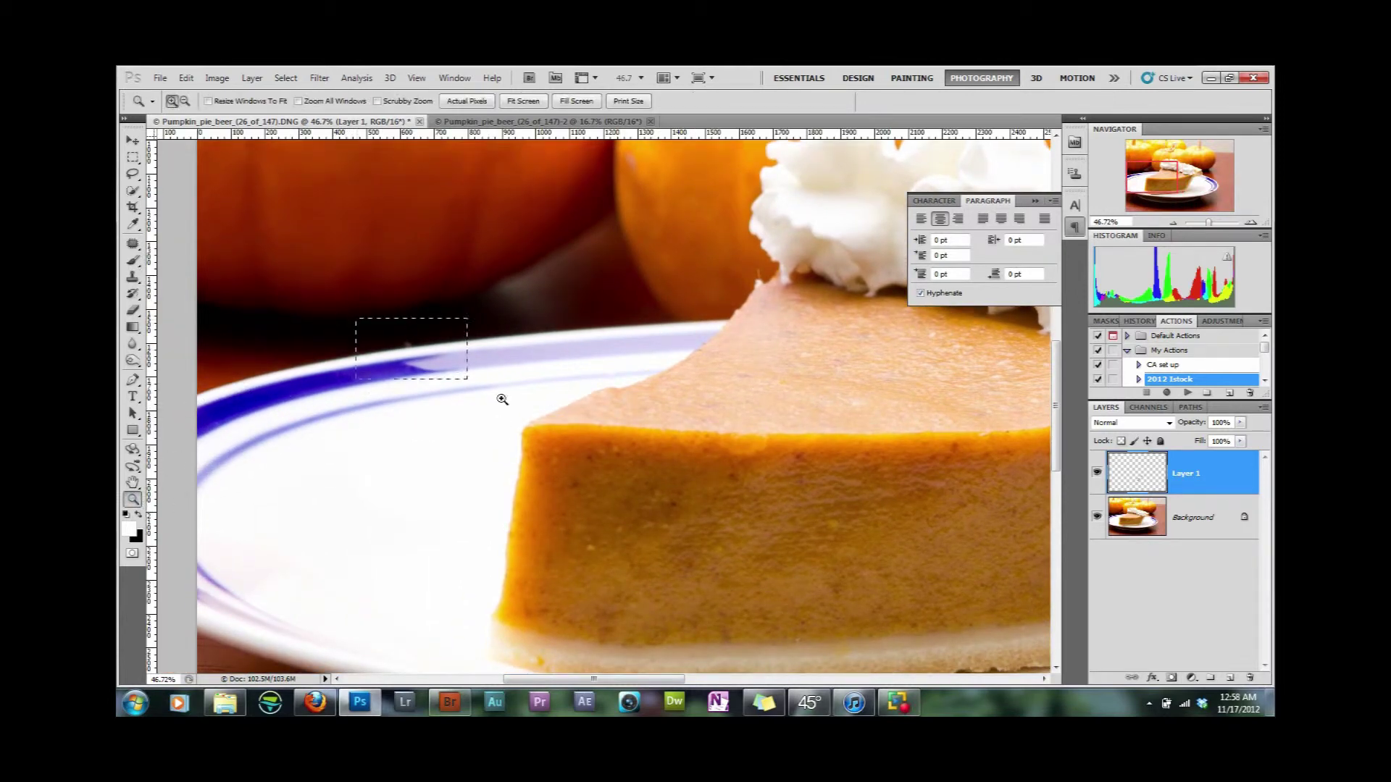
# Zoom to 300% on the crust's top edge and pan along it
pyautogui.moveTo(502, 399); pyautogui.dragTo(832, 549)
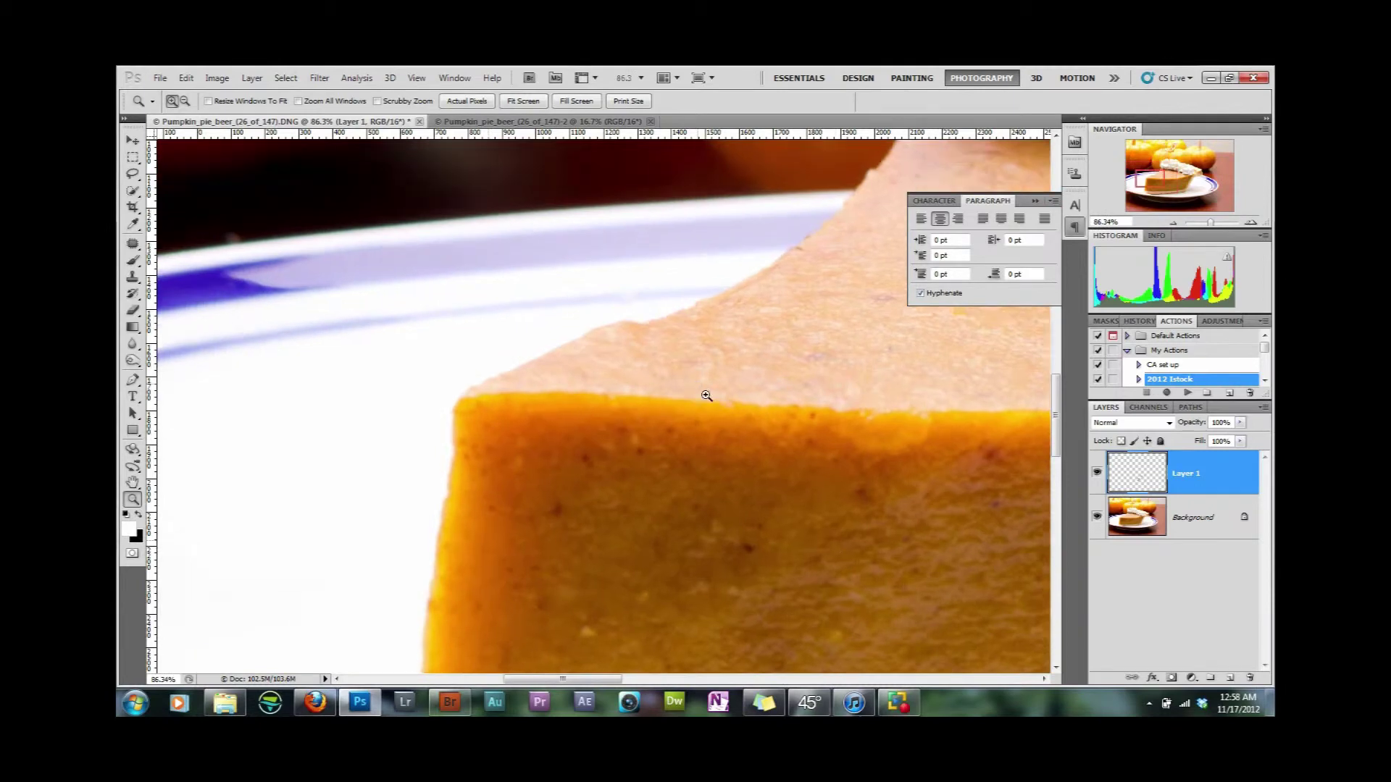
pyautogui.click(706, 396)
pyautogui.click(710, 394)
pyautogui.click(713, 400)
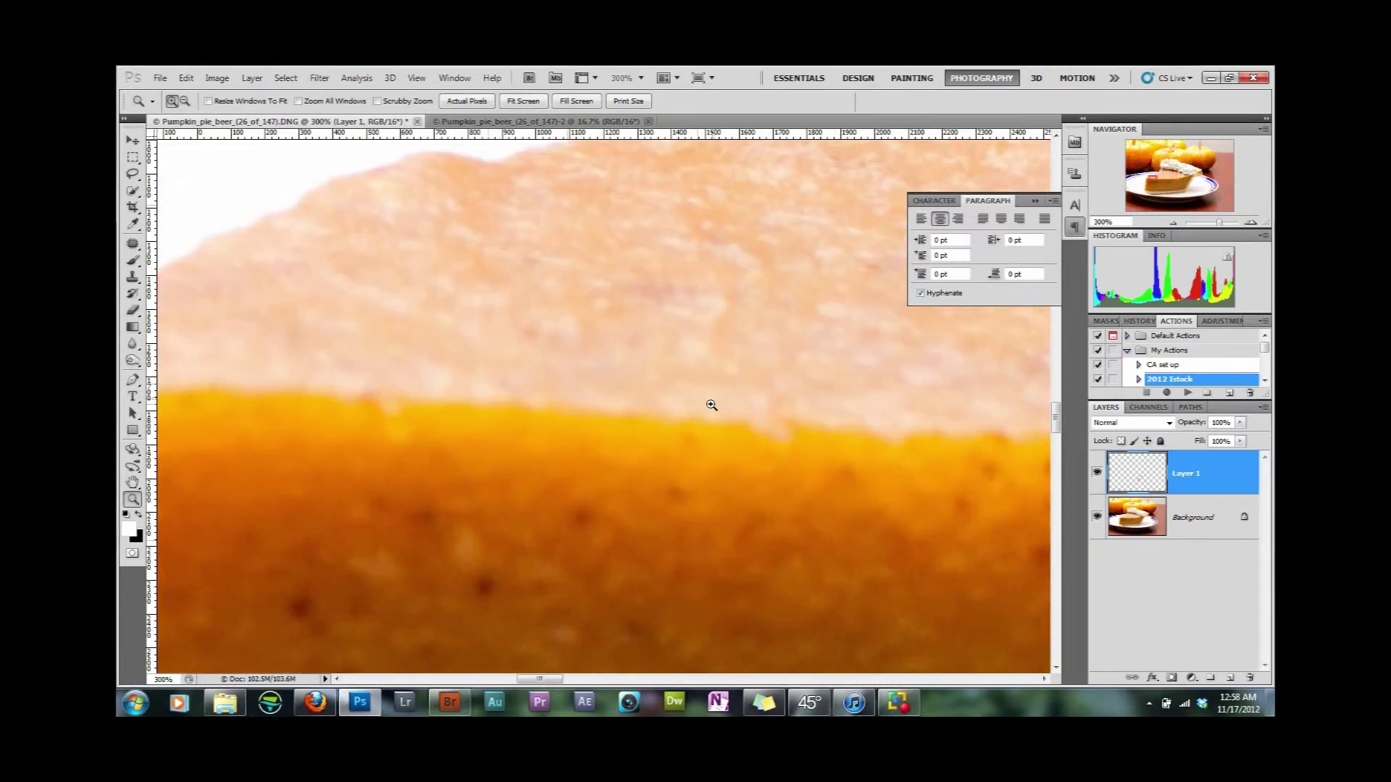
pyautogui.moveTo(604, 384); pyautogui.dragTo(807, 553)
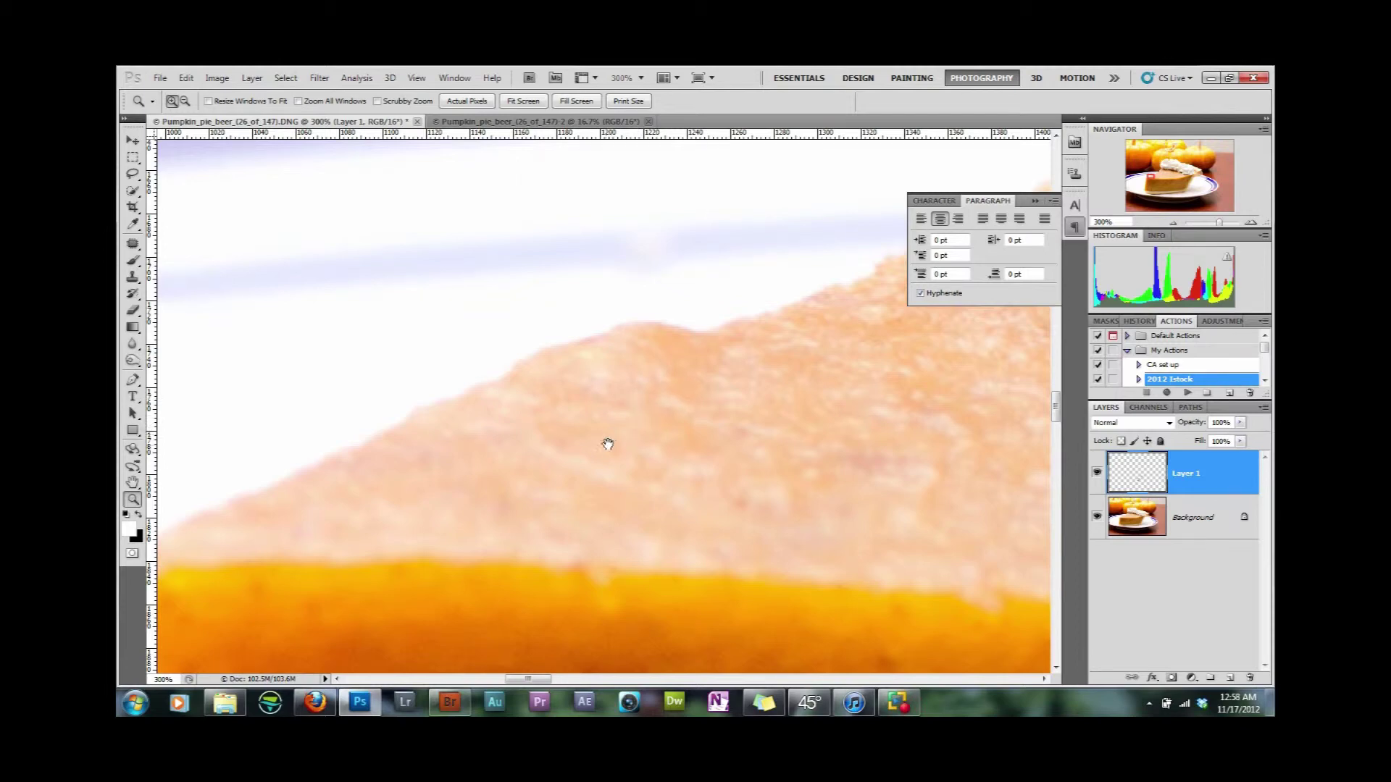
pyautogui.moveTo(608, 445); pyautogui.dragTo(575, 460)
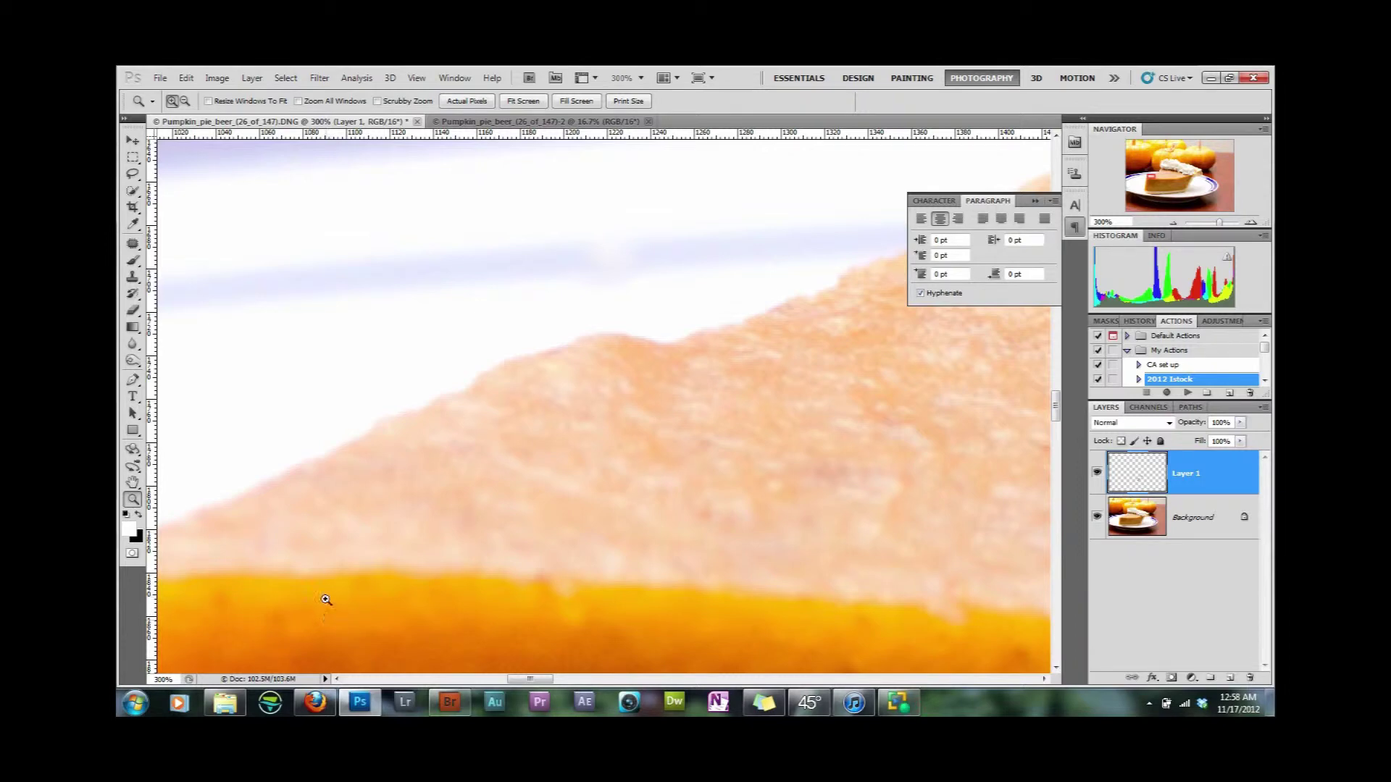
# Set up the Clone Stamp with a 25 px brush, undoing a misplaced test stamp
pyautogui.click(135, 260)
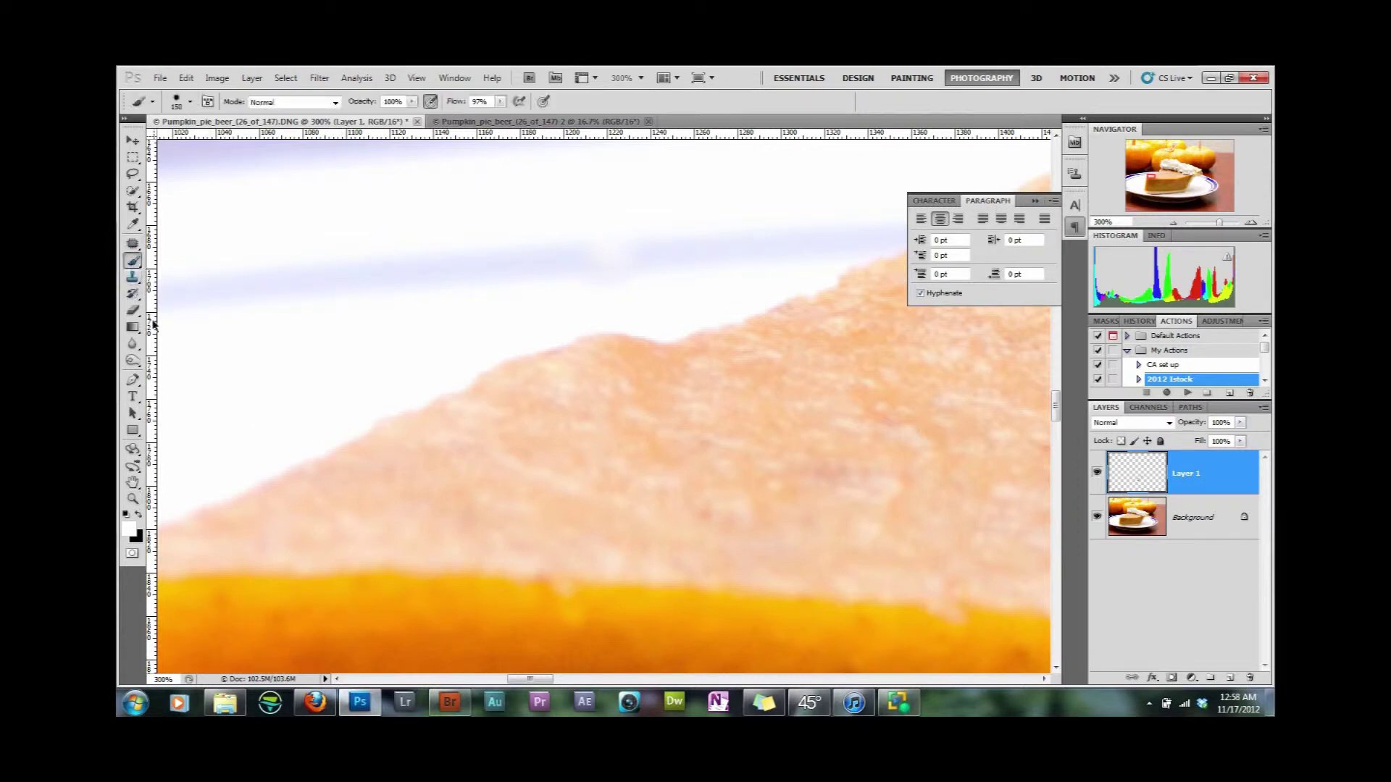
pyautogui.press('[')
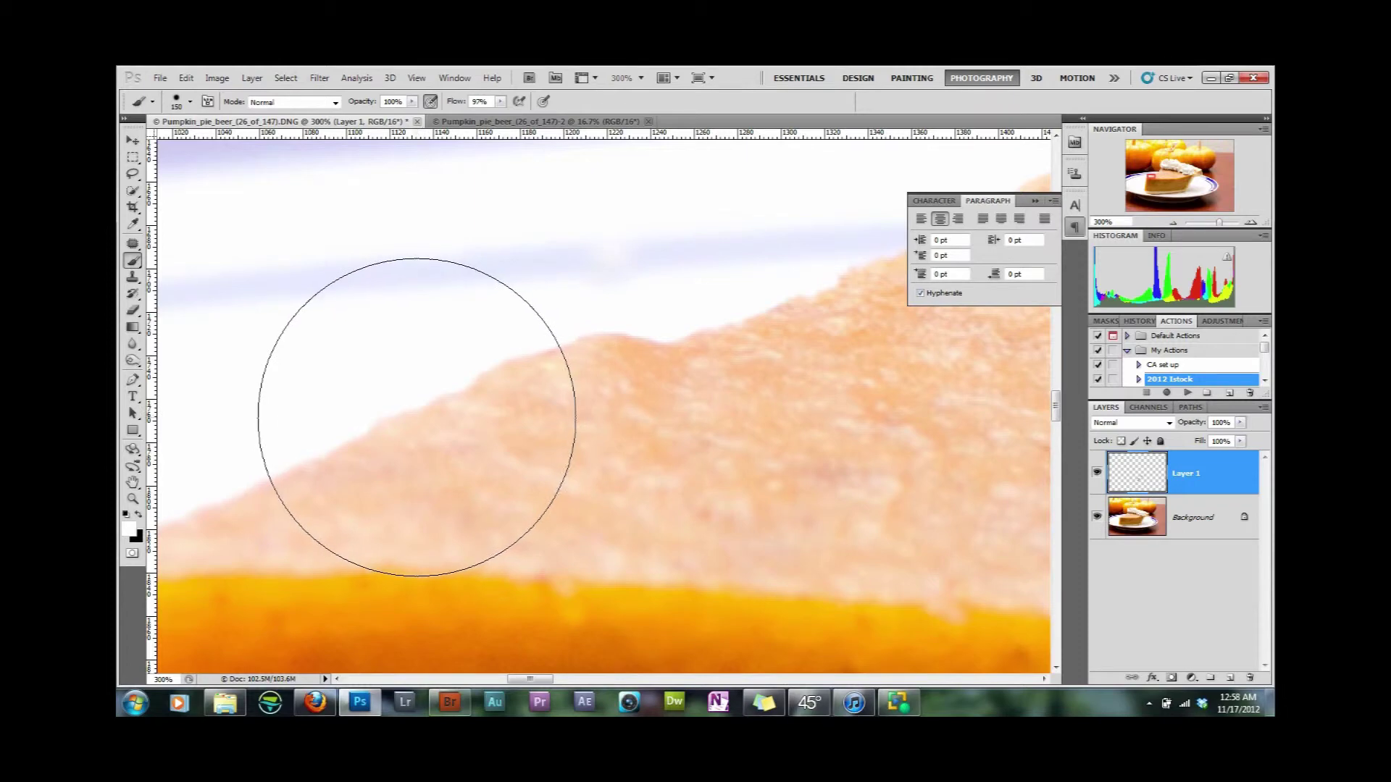
pyautogui.press('[')
pyautogui.press('[')
pyautogui.press('[')
pyautogui.press('[')
pyautogui.press('[')
pyautogui.press('[')
pyautogui.press('[')
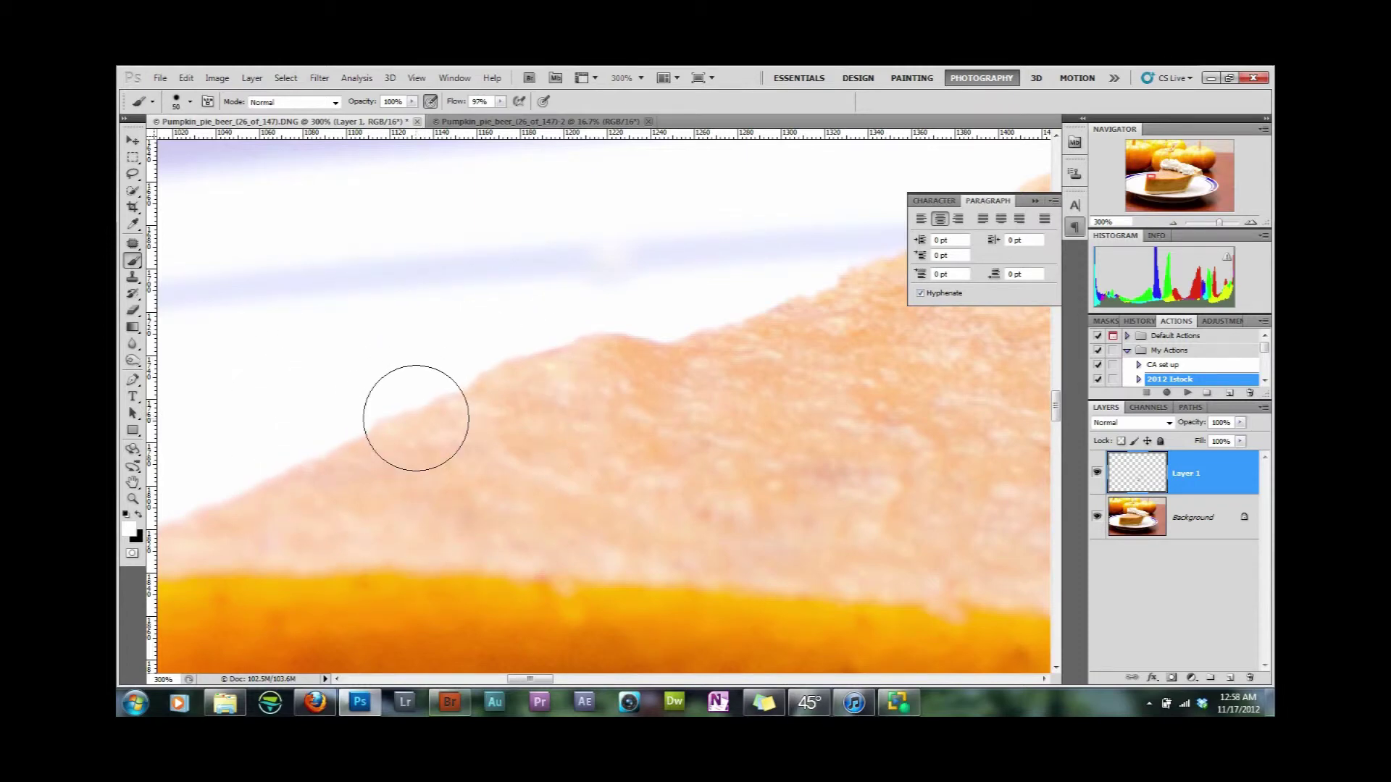
pyautogui.press('[')
pyautogui.press('[')
pyautogui.press('[')
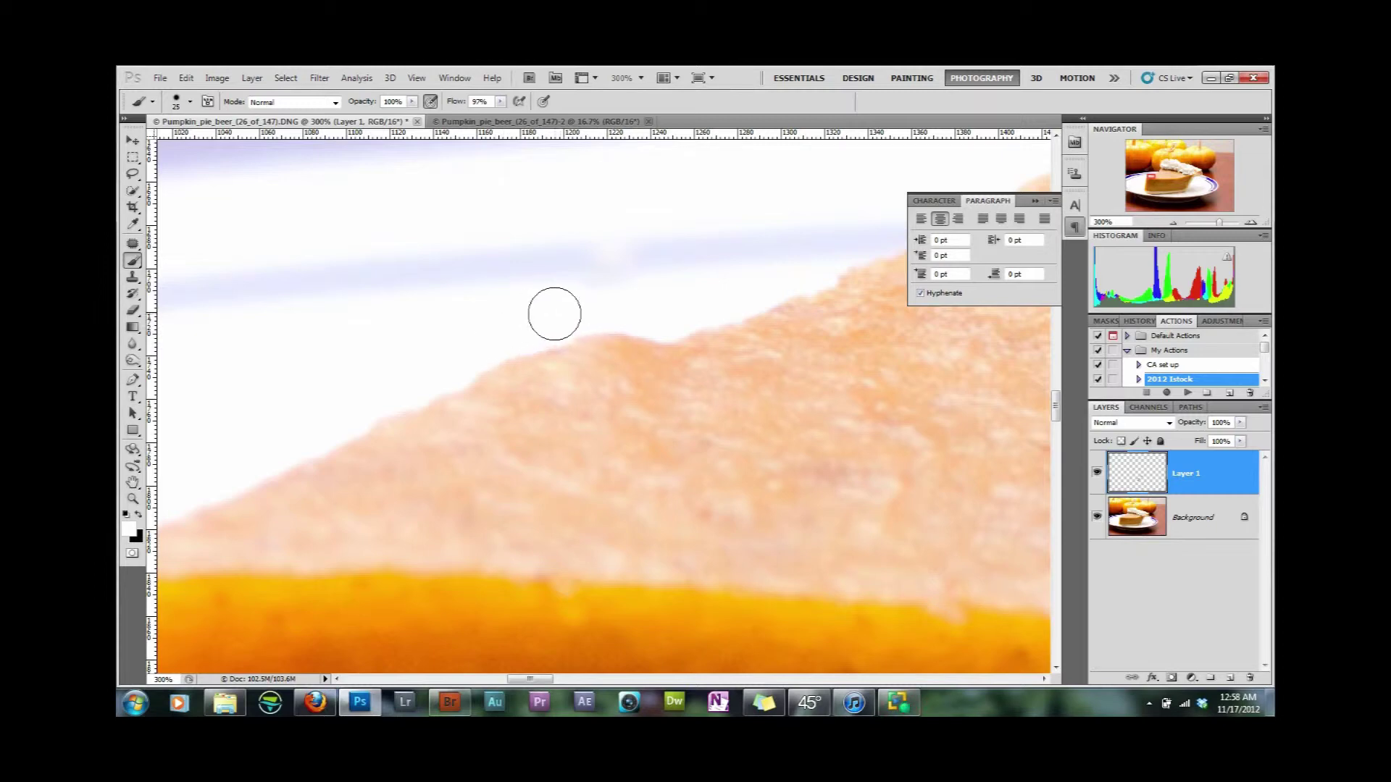
pyautogui.press('alt')
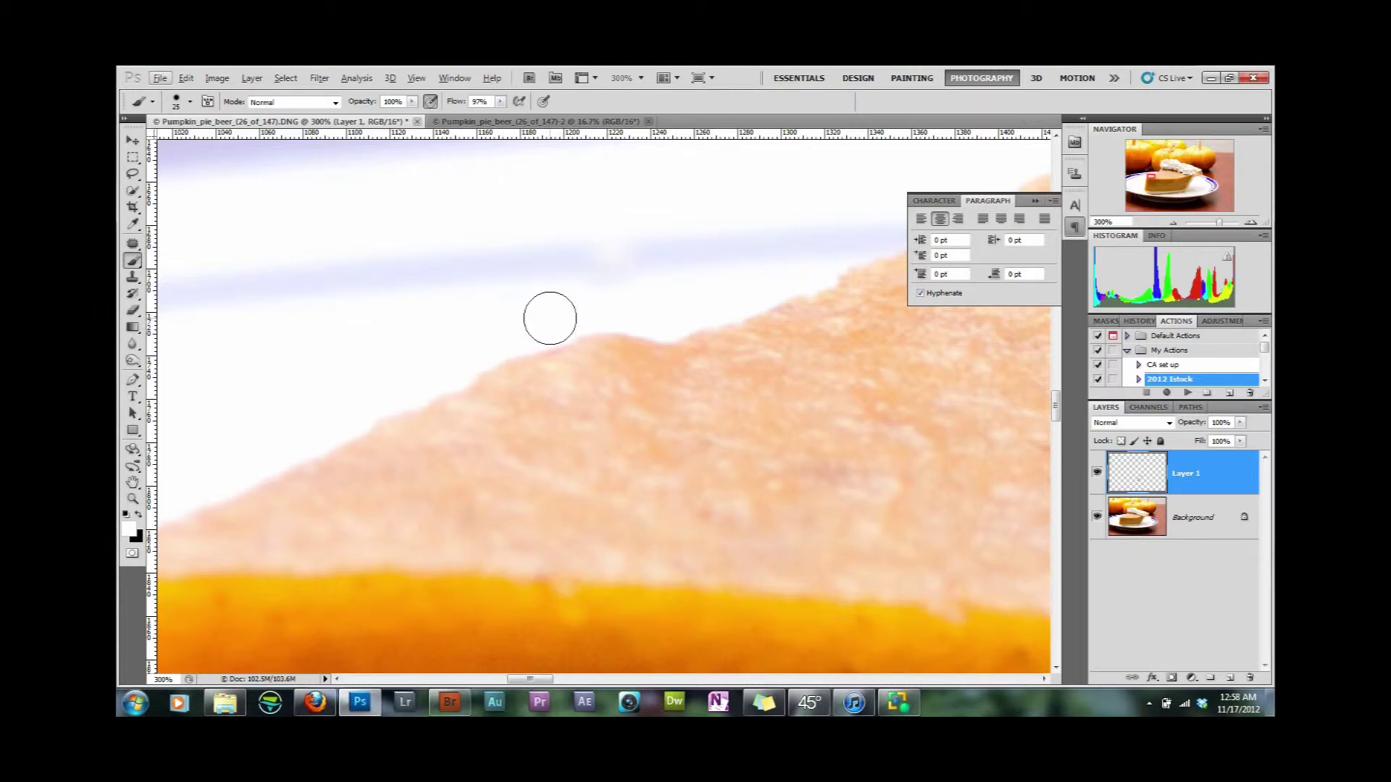
pyautogui.click(132, 277)
pyautogui.click(362, 312)
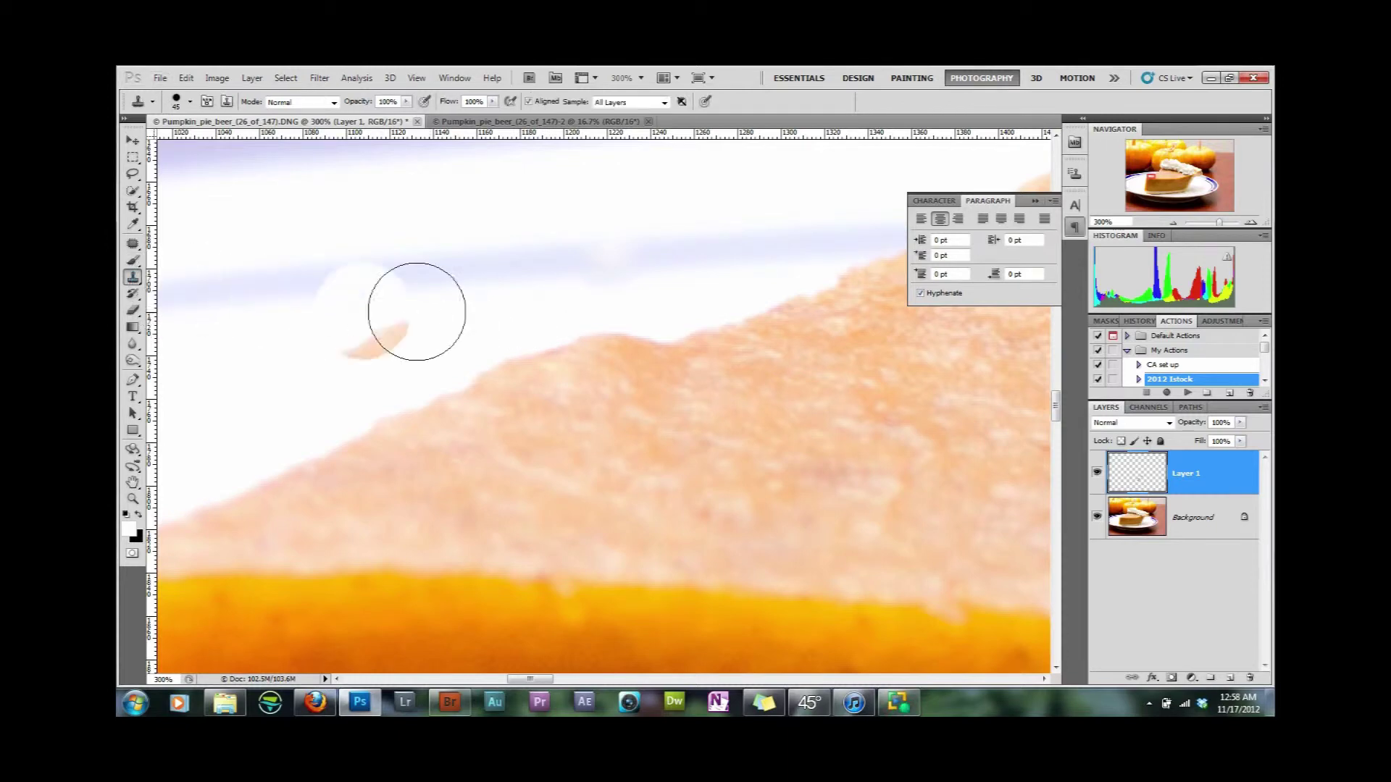
pyautogui.hotkey('ctrl', 'z')
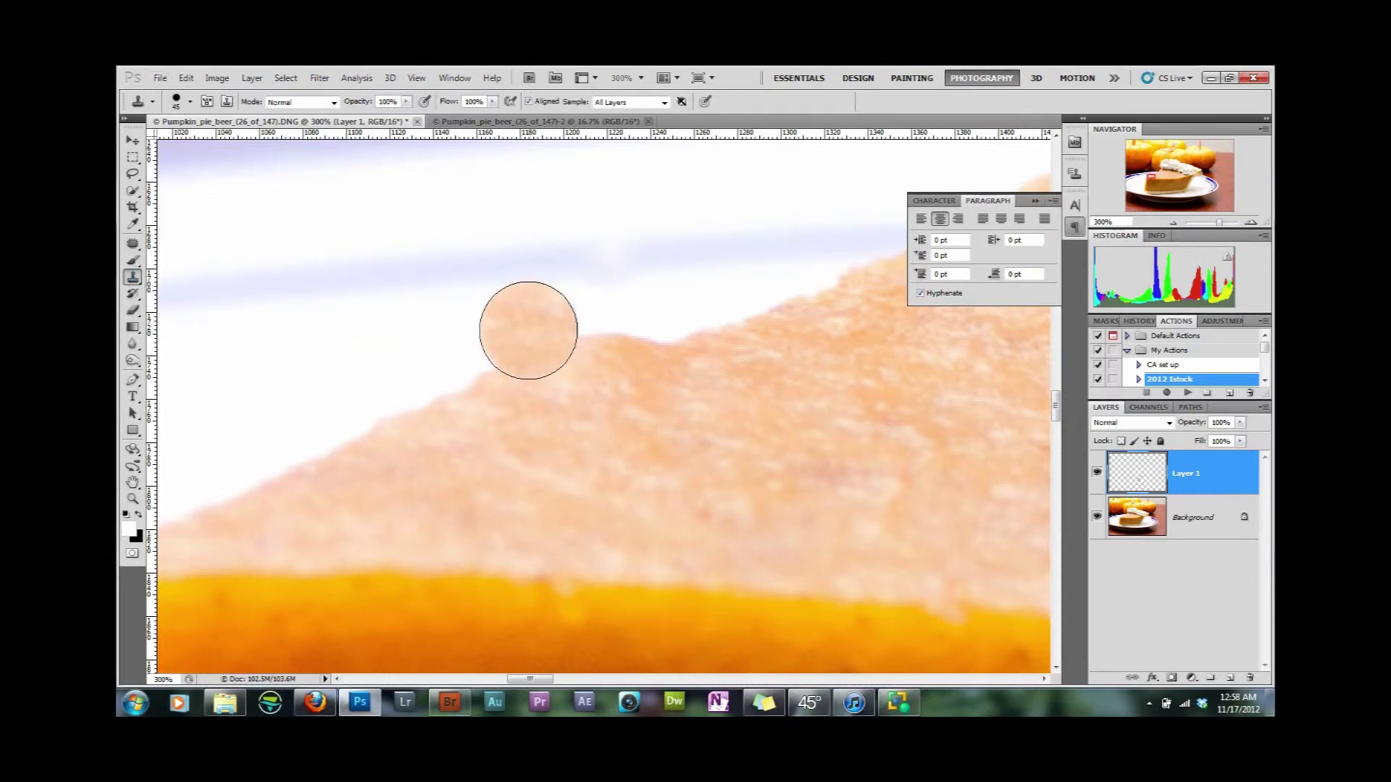
# Sample background beside the crust and clone it over the bumps along the top edge
pyautogui.press('[')
pyautogui.press('[')
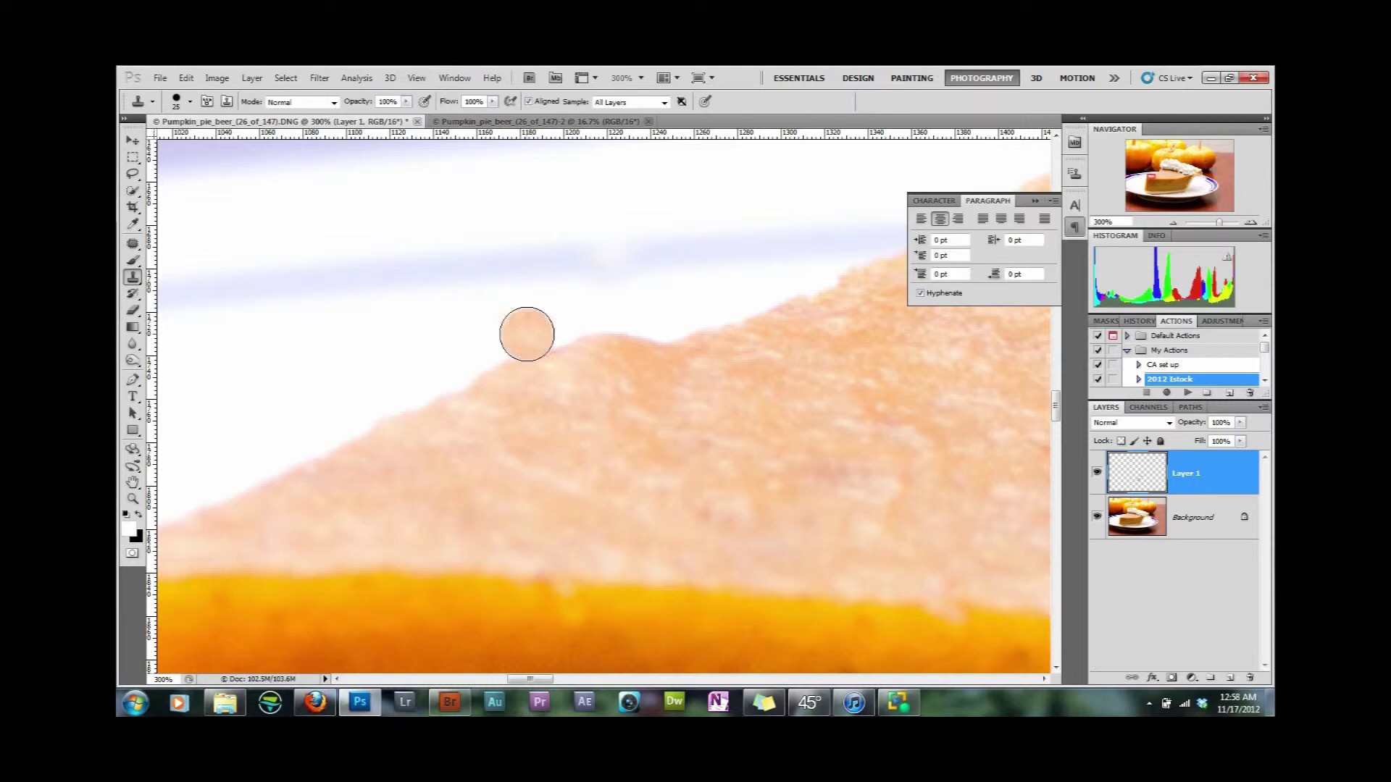
pyautogui.keyDown('alt'); pyautogui.click(525, 324); pyautogui.keyUp('alt')
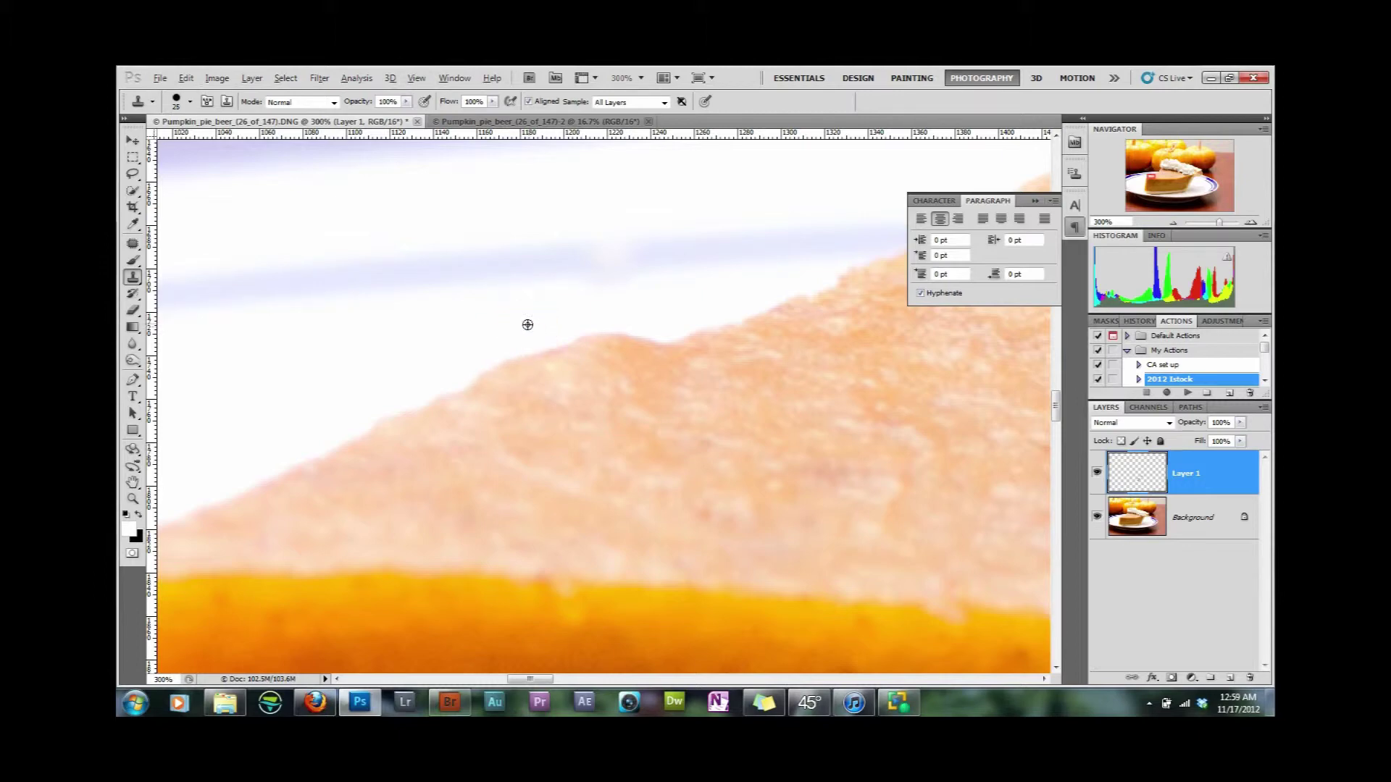
pyautogui.moveTo(618, 324); pyautogui.dragTo(457, 392)
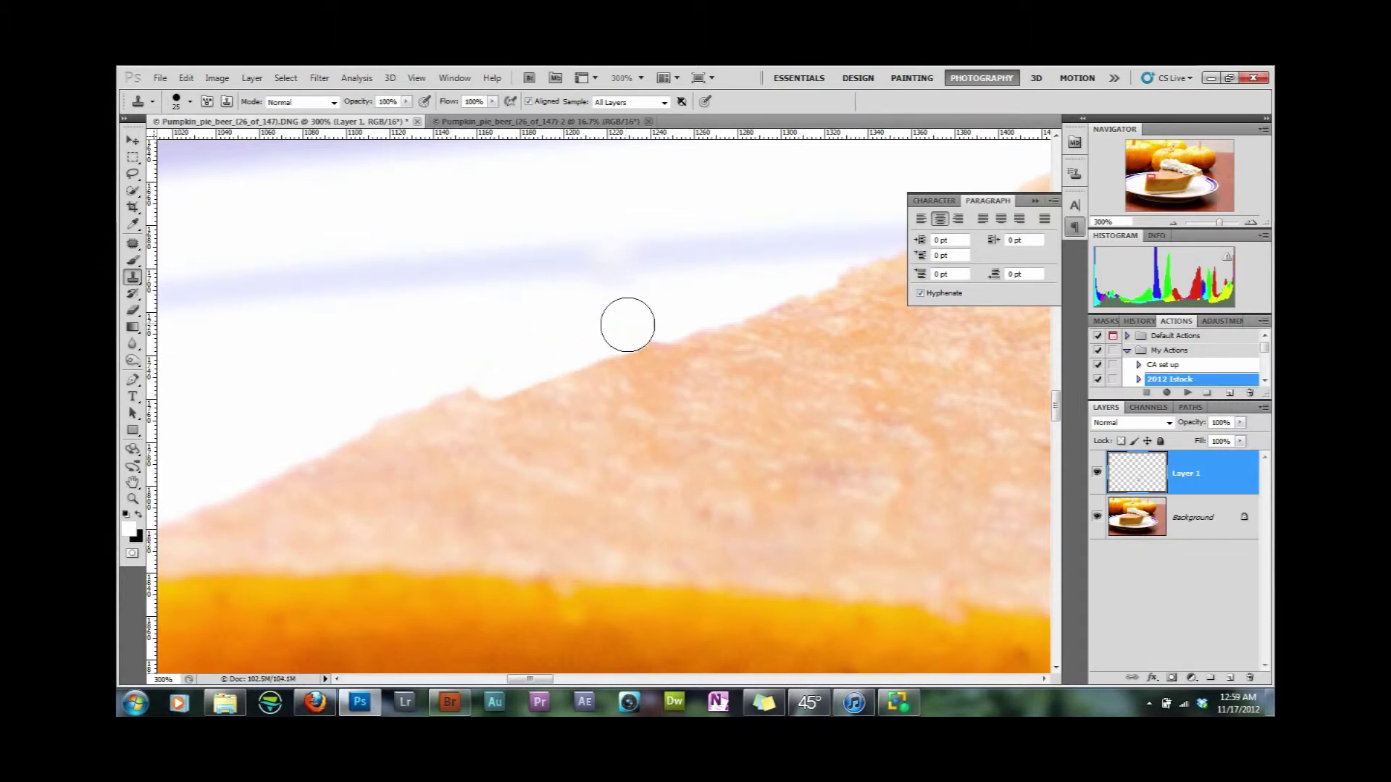
pyautogui.keyDown('alt'); pyautogui.click(580, 326); pyautogui.keyUp('alt')
pyautogui.moveTo(633, 319); pyautogui.dragTo(575, 341)
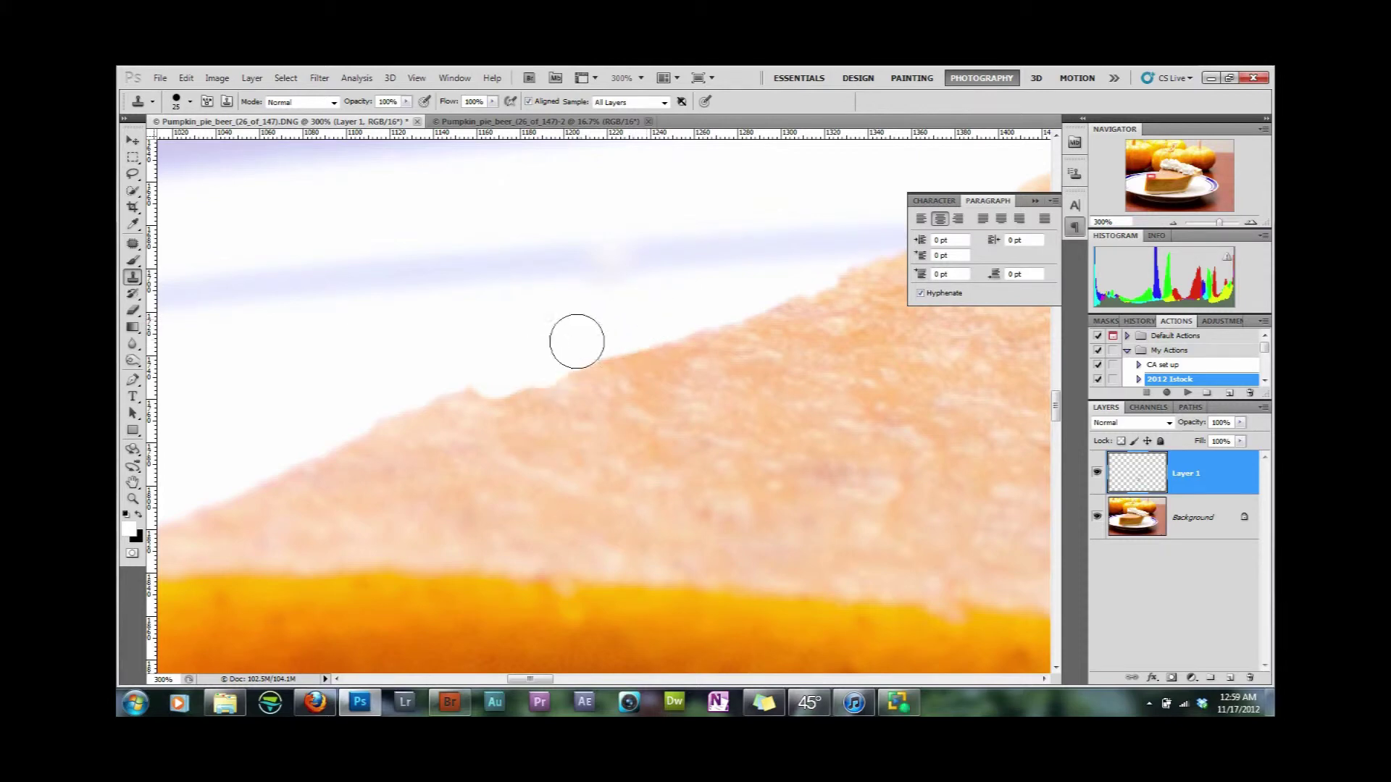
pyautogui.keyDown('alt'); pyautogui.click(444, 351); pyautogui.keyUp('alt')
pyautogui.moveTo(475, 368)
pyautogui.mouseDown()
pyautogui.moveTo(434, 387)
pyautogui.moveTo(487, 363)
pyautogui.moveTo(325, 426)
pyautogui.moveTo(476, 362)
pyautogui.mouseUp()
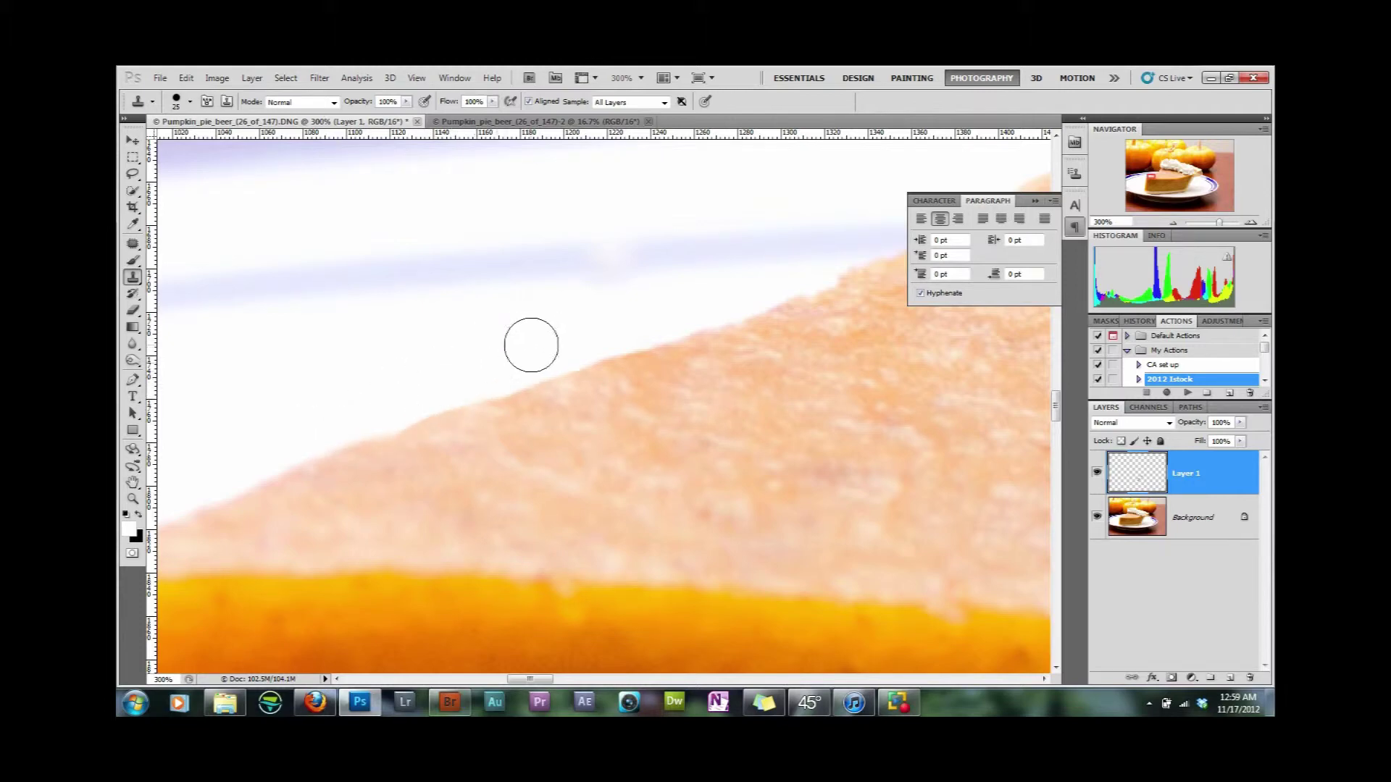
# Undo a stray lavender patch and clone away a small edge bump with a 9 px brush
pyautogui.press('space')
pyautogui.moveTo(626, 424); pyautogui.dragTo(487, 564)
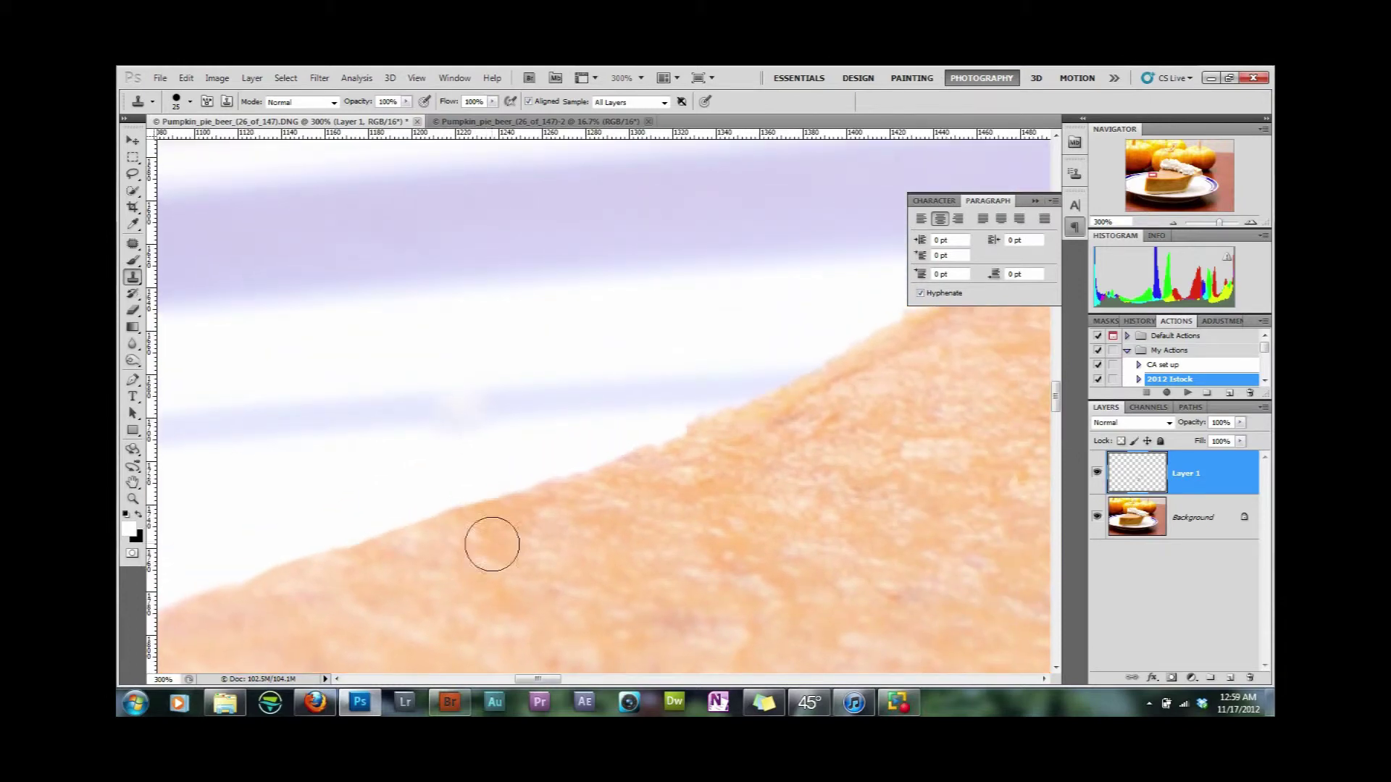
pyautogui.click(631, 407)
pyautogui.hotkey('ctrl', 'z')
pyautogui.press('[')
pyautogui.press('[')
pyautogui.press('[')
pyautogui.moveTo(696, 419); pyautogui.dragTo(692, 415)
pyautogui.moveTo(580, 448)
pyautogui.mouseDown()
pyautogui.moveTo(469, 454)
pyautogui.moveTo(606, 476)
pyautogui.moveTo(528, 447)
pyautogui.moveTo(529, 505)
pyautogui.moveTo(507, 503)
pyautogui.moveTo(669, 440)
pyautogui.moveTo(649, 466)
pyautogui.moveTo(733, 475)
pyautogui.moveTo(552, 639)
pyautogui.moveTo(671, 517)
pyautogui.moveTo(611, 571)
pyautogui.moveTo(646, 563)
pyautogui.moveTo(671, 503)
pyautogui.moveTo(631, 571)
pyautogui.moveTo(664, 410)
pyautogui.mouseUp()
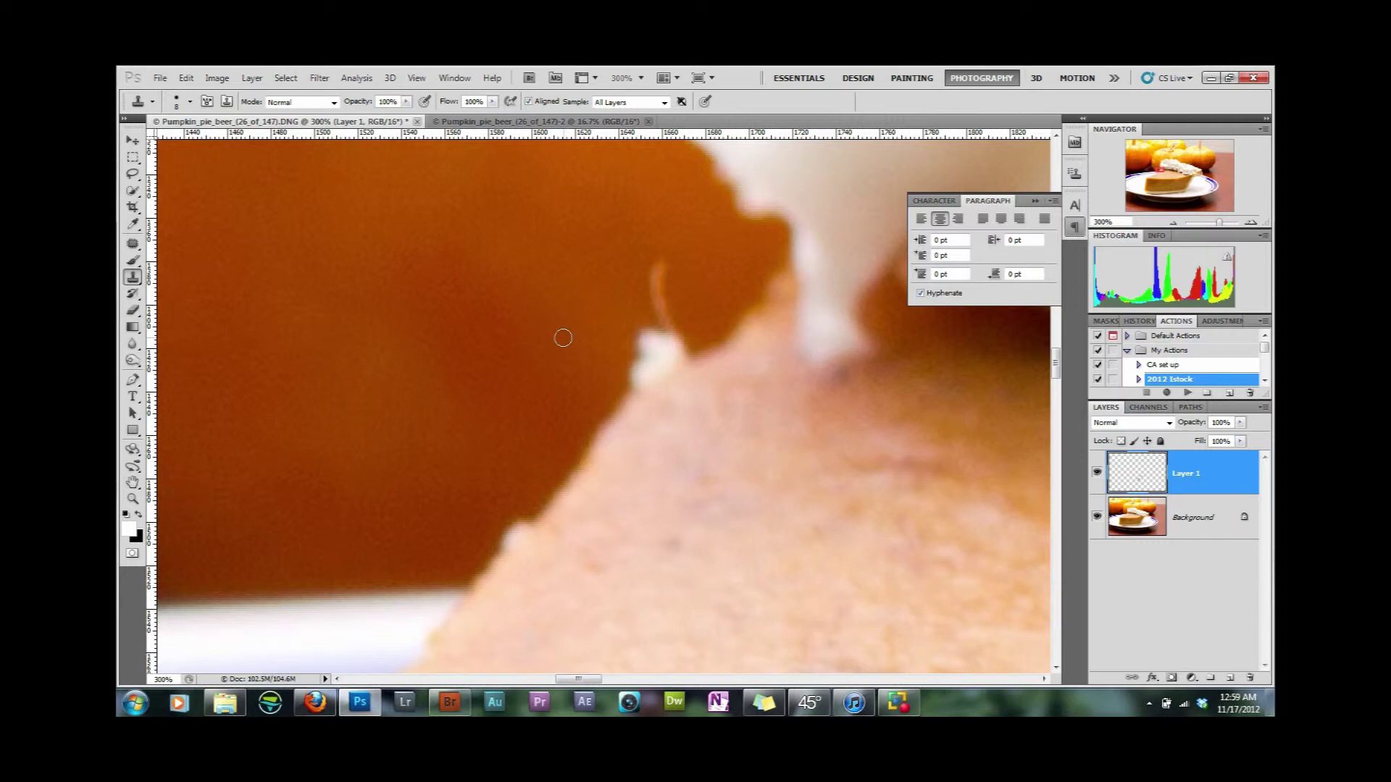
# With a 20 px brush, cover the thin light streak using sampled brown pumpkin
pyautogui.press('[')
pyautogui.press('[')
pyautogui.press('[')
pyautogui.keyDown('alt'); pyautogui.click(545, 335); pyautogui.keyUp('alt')
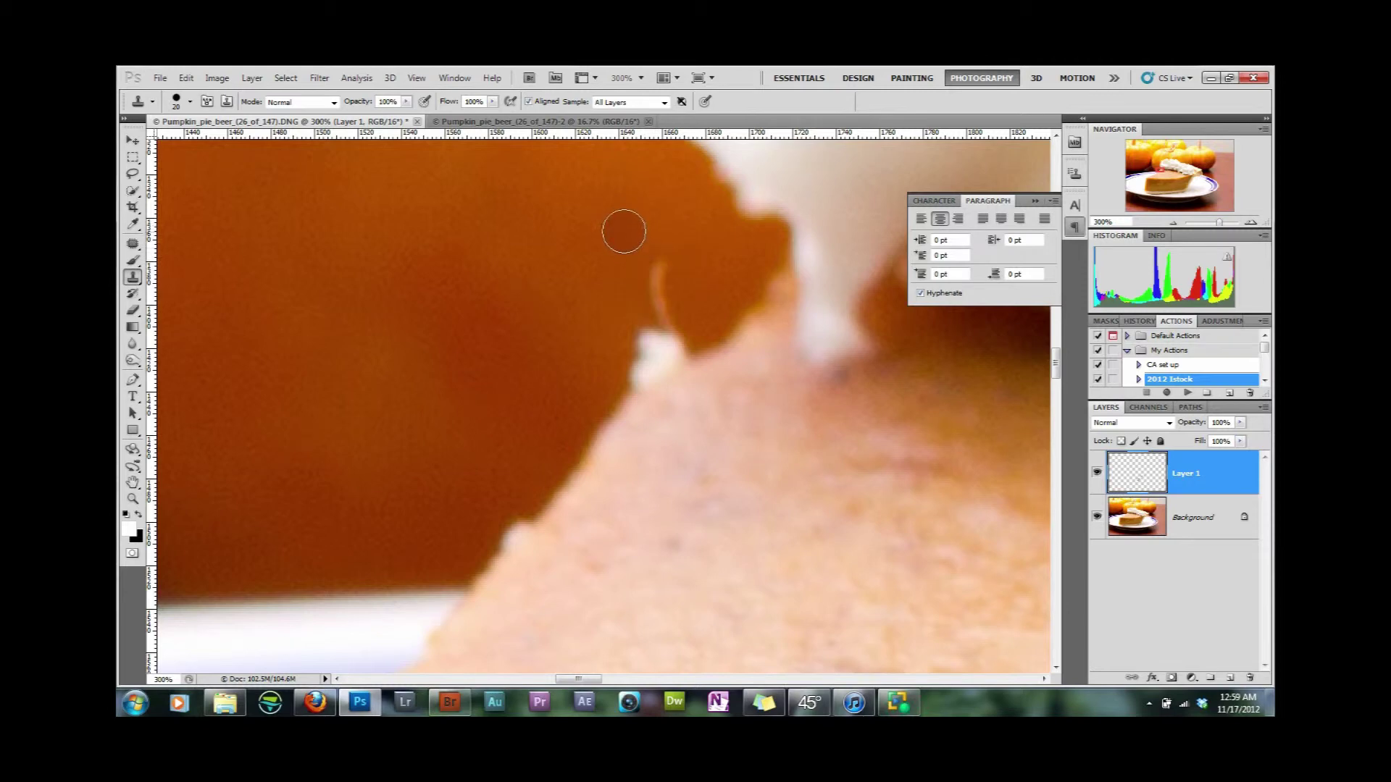
pyautogui.keyDown('alt'); pyautogui.click(643, 247); pyautogui.keyUp('alt')
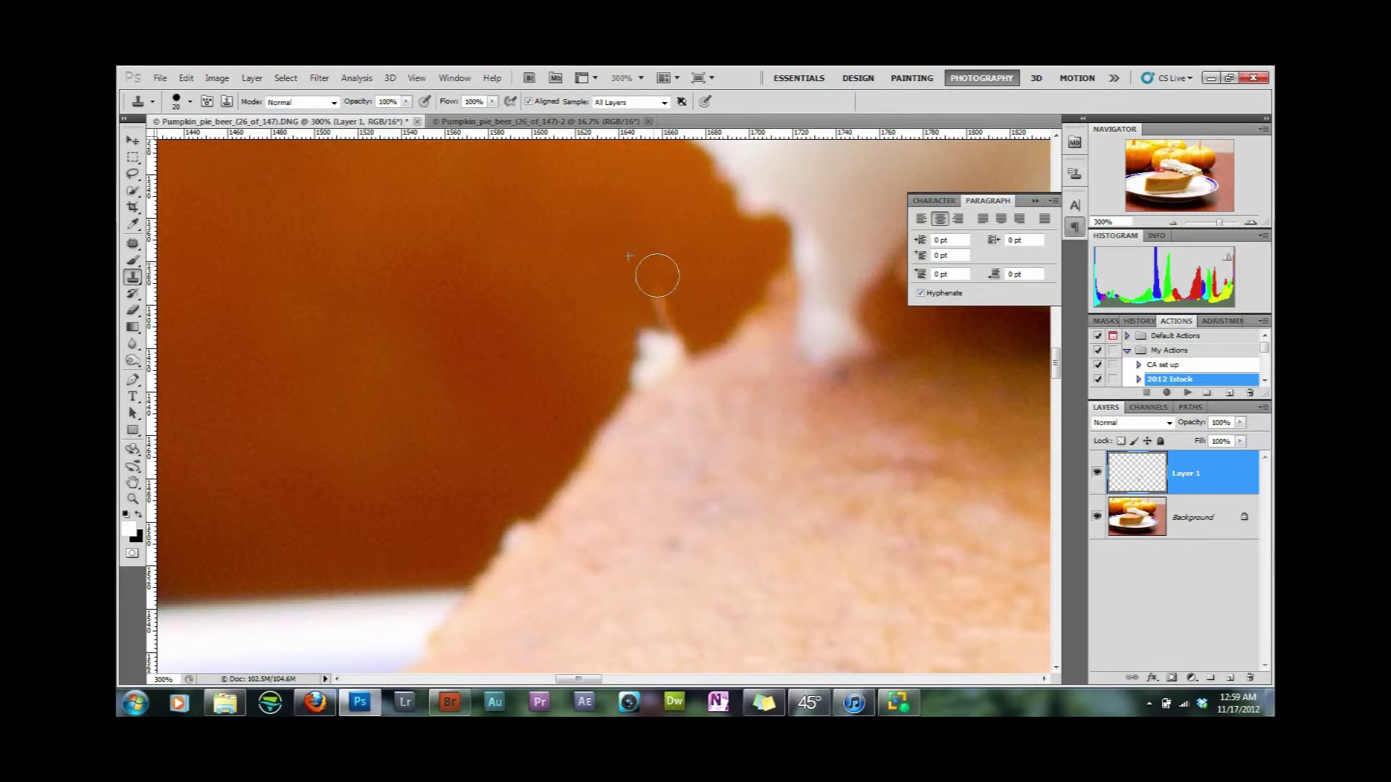
pyautogui.moveTo(655, 273)
pyautogui.mouseDown()
pyautogui.moveTo(663, 308)
pyautogui.moveTo(617, 288)
pyautogui.moveTo(679, 273)
pyautogui.moveTo(683, 308)
pyautogui.moveTo(667, 289)
pyautogui.moveTo(683, 298)
pyautogui.mouseUp()
pyautogui.keyDown('alt'); pyautogui.click(616, 289); pyautogui.keyUp('alt')
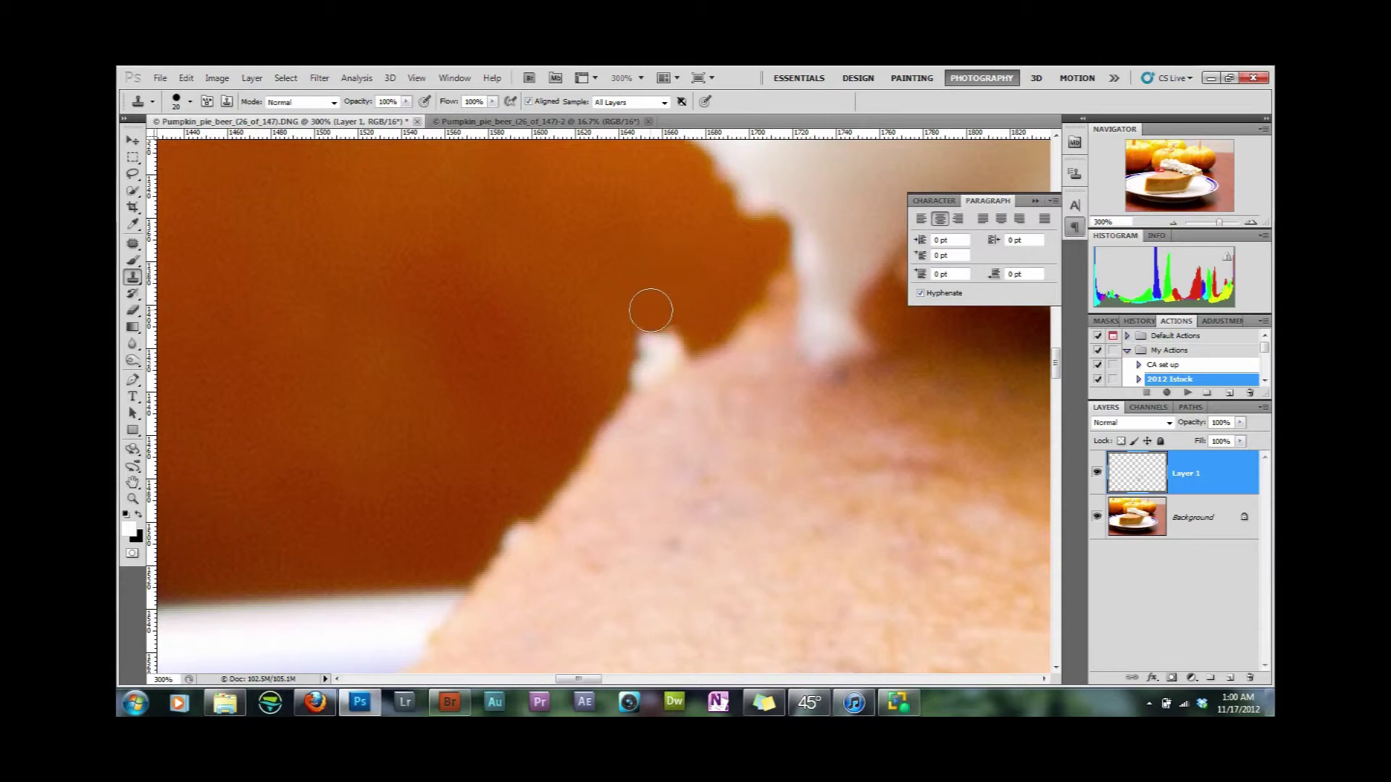
# Clone orange over the white specks and the bump along the filling's edge
pyautogui.moveTo(645, 308); pyautogui.dragTo(646, 333)
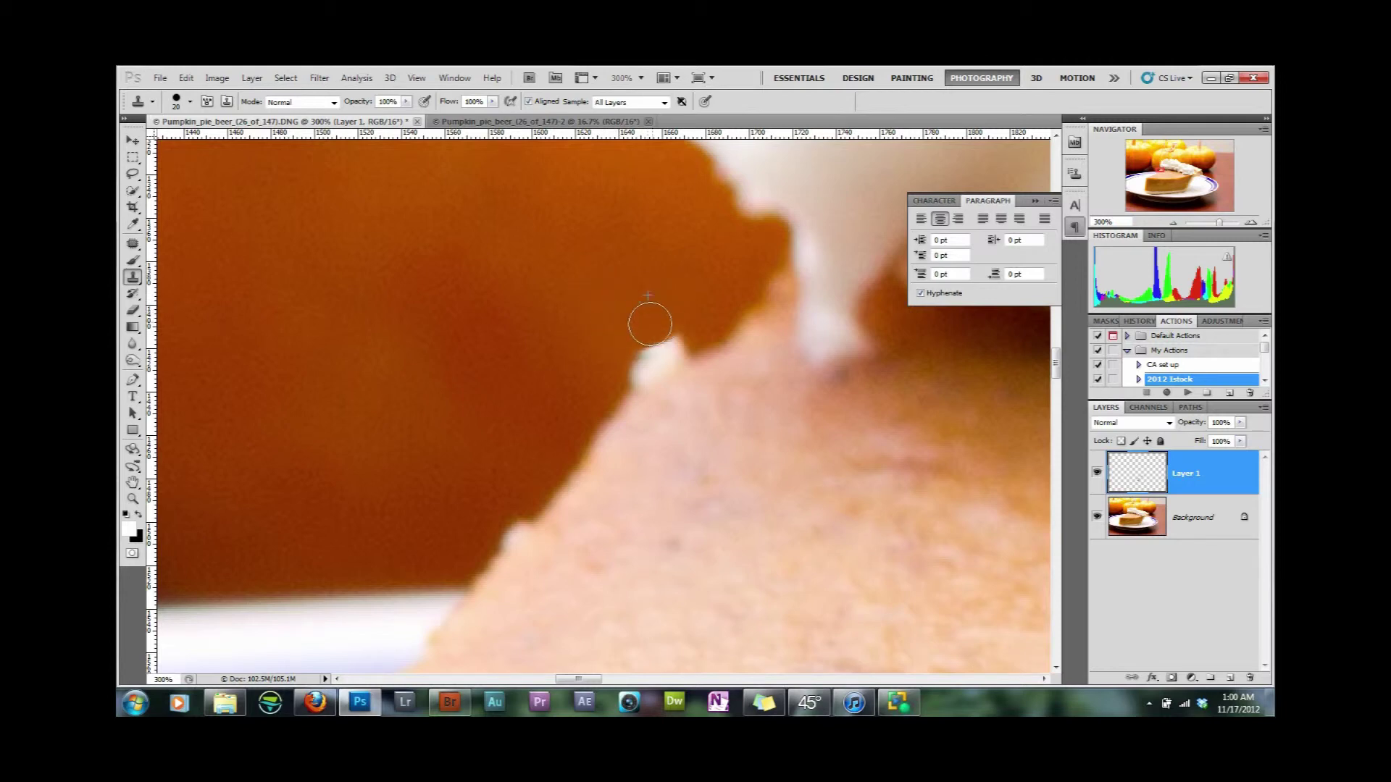
pyautogui.moveTo(655, 319); pyautogui.dragTo(631, 348)
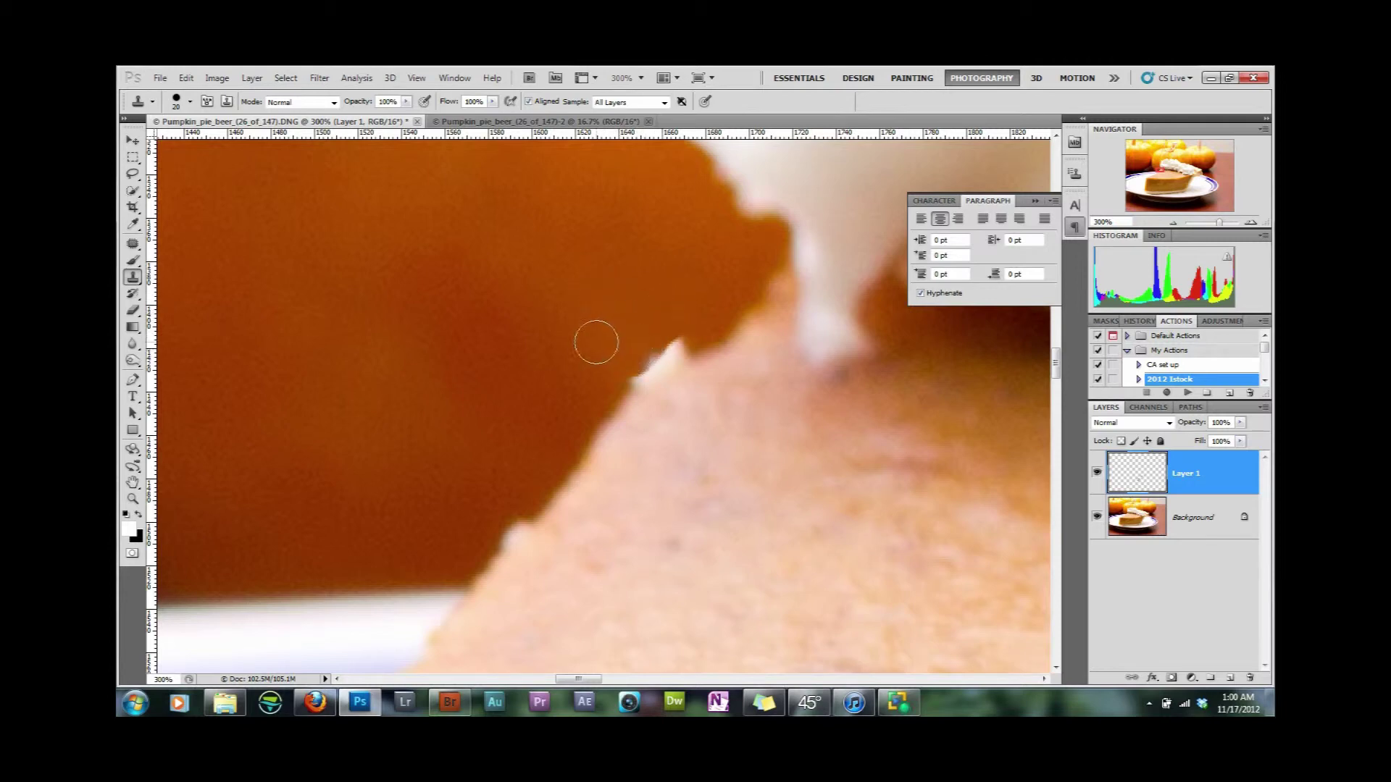
pyautogui.keyDown('alt'); pyautogui.click(589, 349); pyautogui.keyUp('alt')
pyautogui.moveTo(677, 320)
pyautogui.mouseDown()
pyautogui.moveTo(658, 363)
pyautogui.moveTo(640, 345)
pyautogui.moveTo(603, 353)
pyautogui.moveTo(674, 333)
pyautogui.moveTo(599, 394)
pyautogui.mouseUp()
pyautogui.keyDown('alt'); pyautogui.click(595, 362); pyautogui.keyUp('alt')
pyautogui.keyDown('alt'); pyautogui.click(500, 472); pyautogui.keyUp('alt')
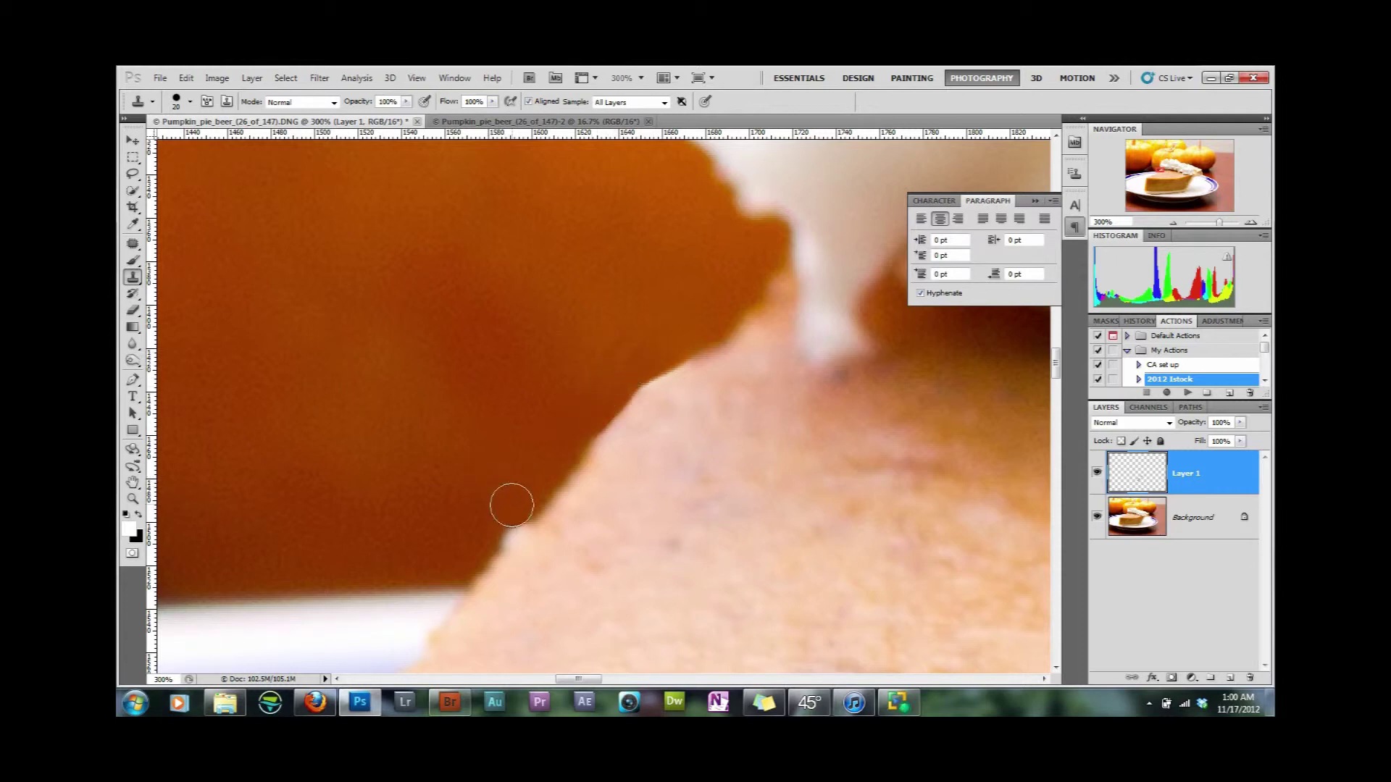
pyautogui.moveTo(512, 505)
pyautogui.mouseDown()
pyautogui.moveTo(487, 534)
pyautogui.moveTo(482, 515)
pyautogui.mouseUp()
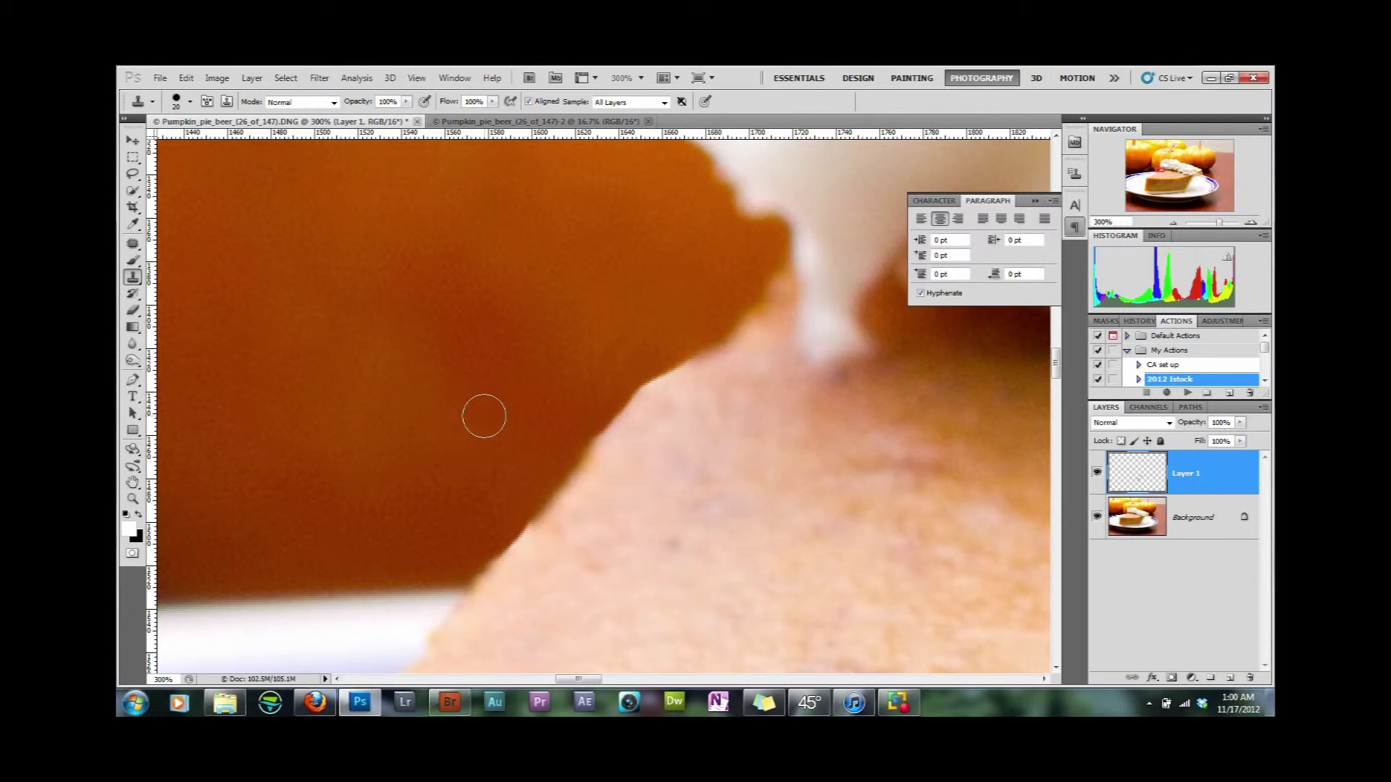
pyautogui.moveTo(643, 379); pyautogui.dragTo(635, 392)
pyautogui.click(134, 245)
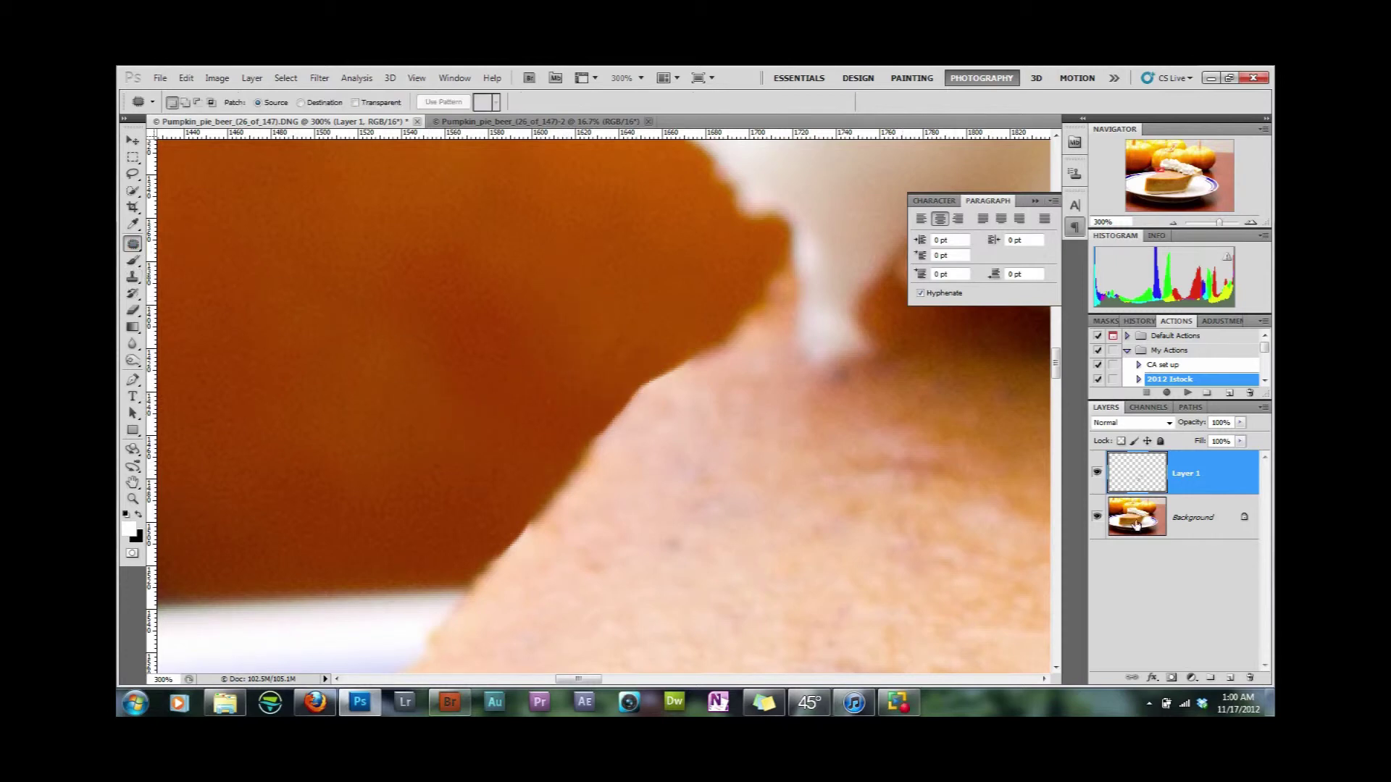
# On the Background layer, patch the pale spot with nearby crust texture and deselect
pyautogui.click(1199, 520)
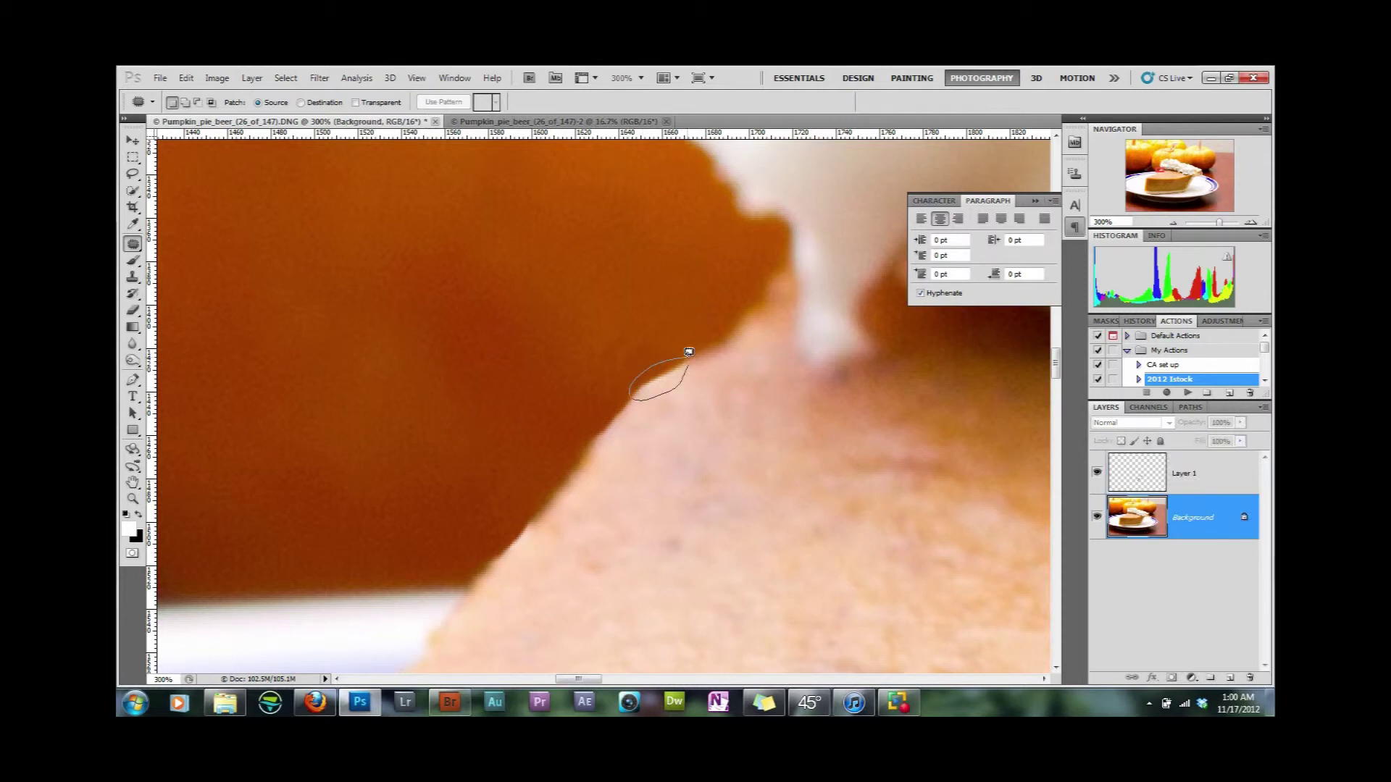
pyautogui.moveTo(689, 353); pyautogui.dragTo(593, 434)
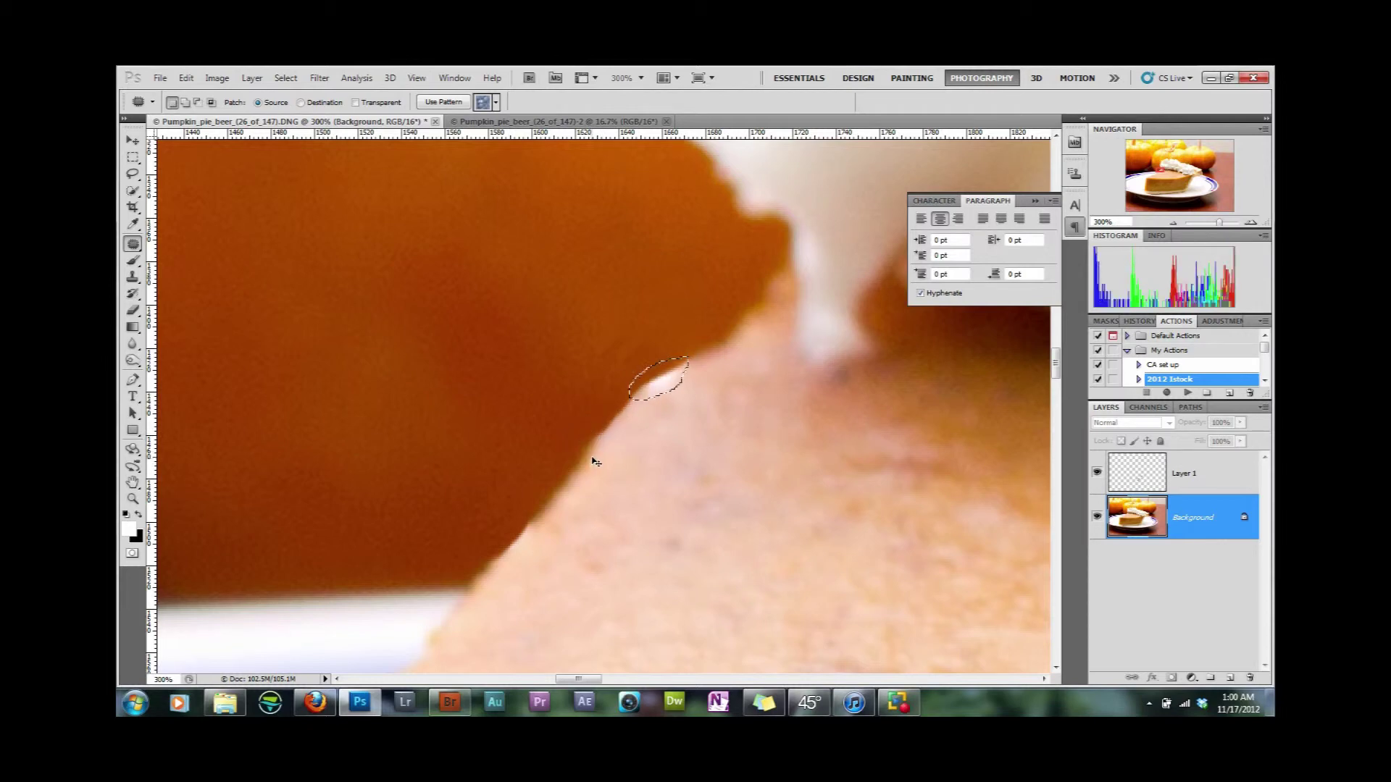
pyautogui.hotkey('ctrl', 'd')
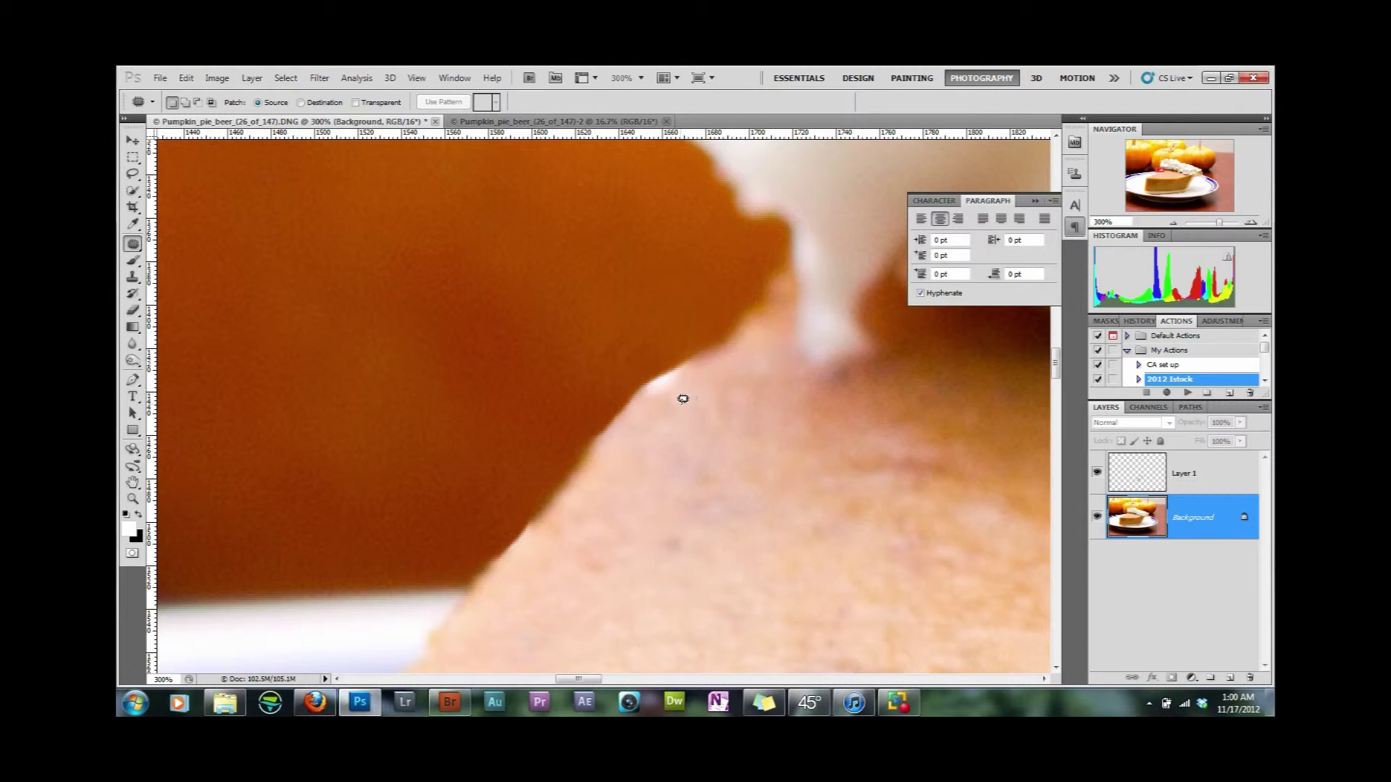
# Fit the whole photo on screen from the Zoom tool's context menu
pyautogui.click(133, 499)
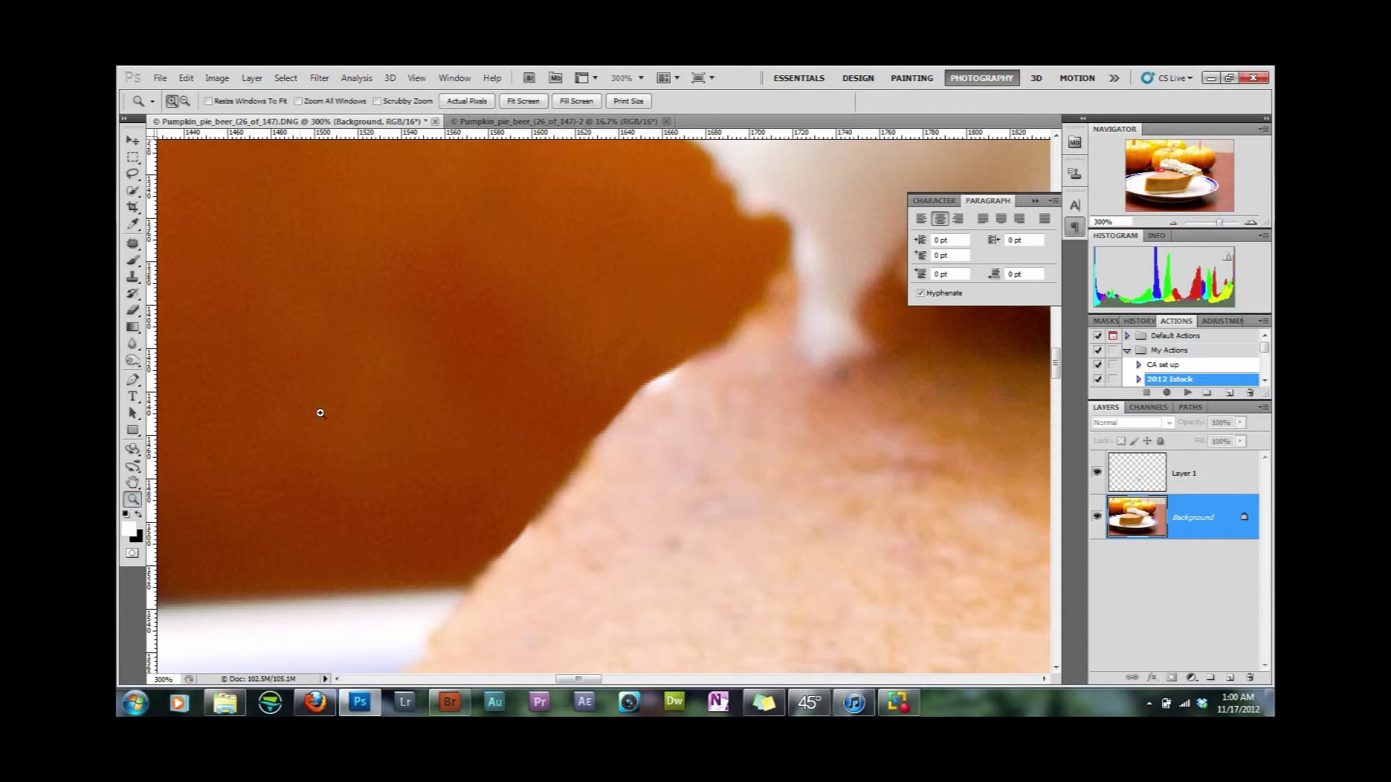
pyautogui.rightClick(320, 410)
pyautogui.click(355, 419)
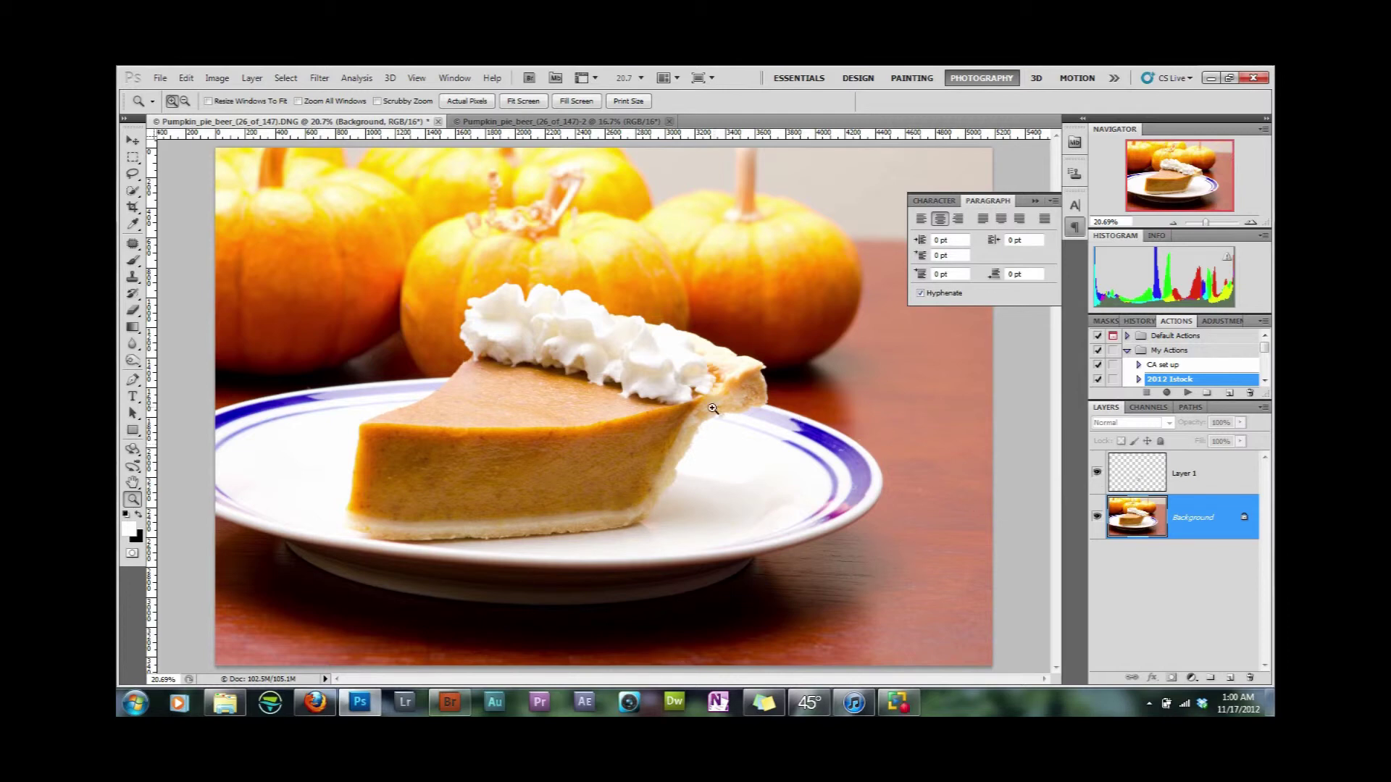
# Zoom in on the crust's back end and clone-smooth the ragged edge along the plate
pyautogui.moveTo(714, 399); pyautogui.dragTo(734, 442)
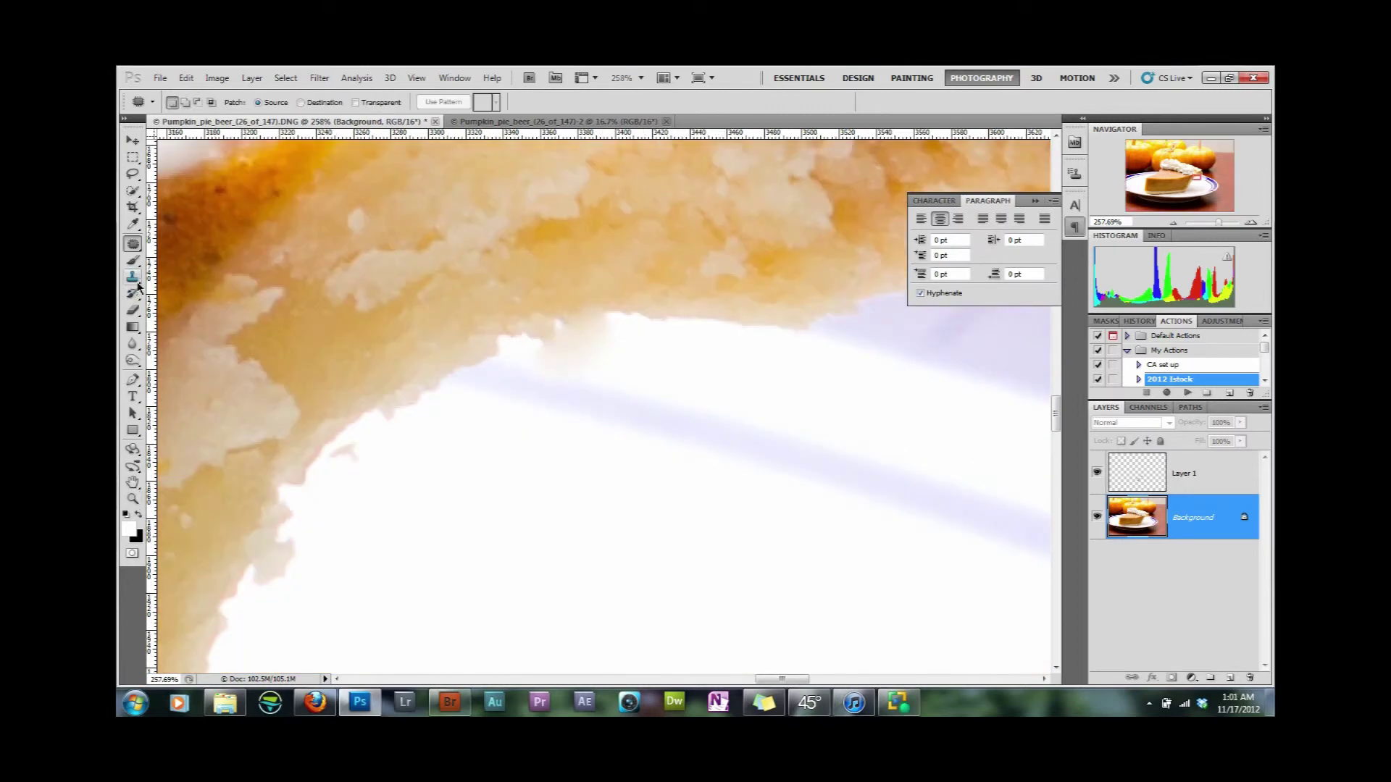
pyautogui.press('s')
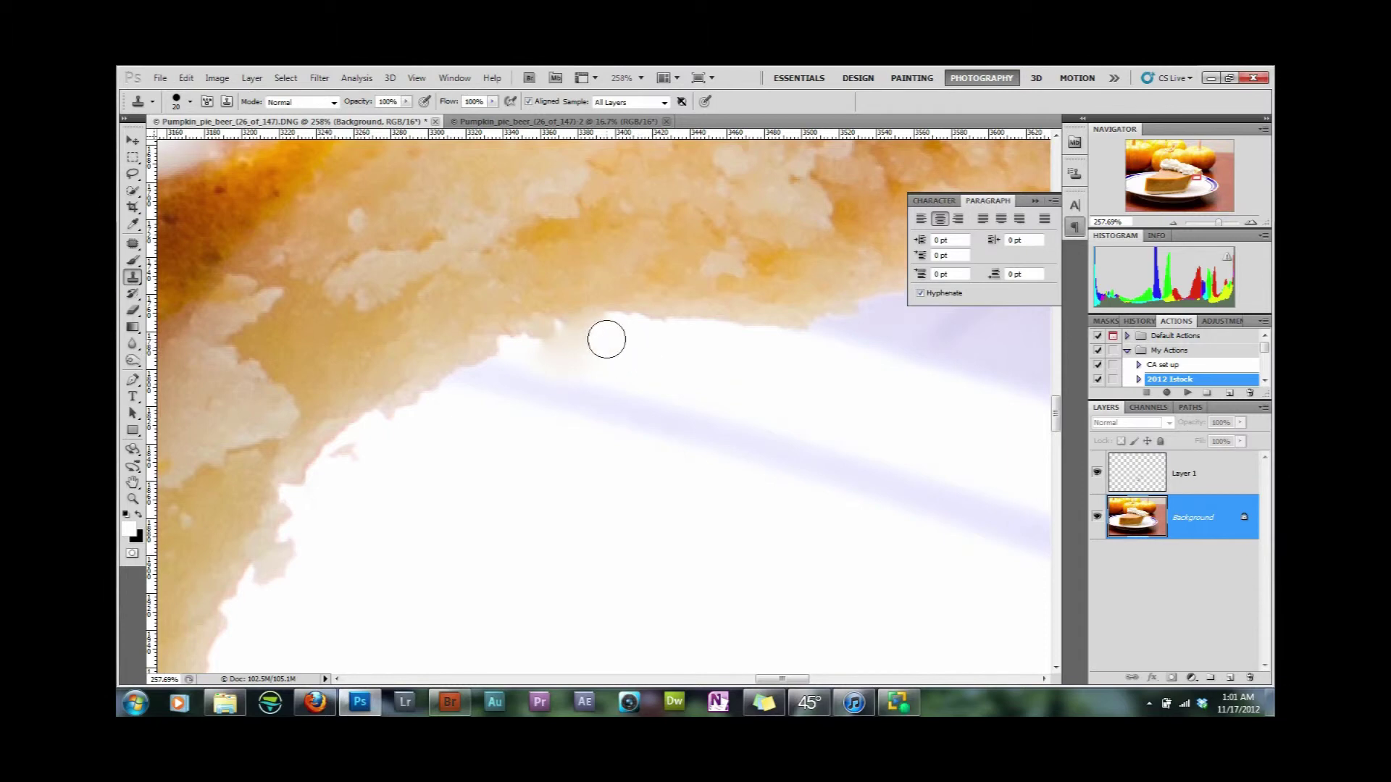
pyautogui.moveTo(607, 340); pyautogui.dragTo(572, 358)
pyautogui.press('[')
pyautogui.press('[')
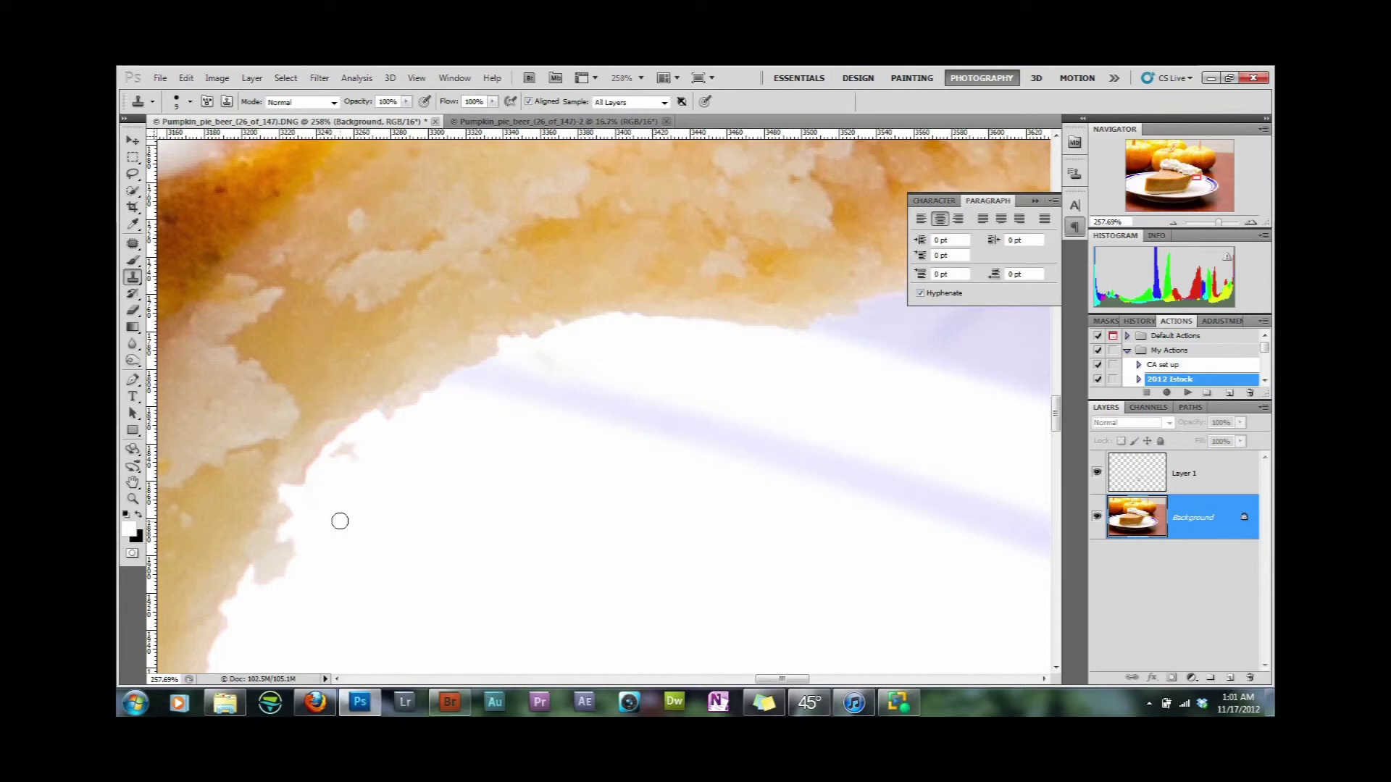
pyautogui.press(']')
pyautogui.press(']')
pyautogui.moveTo(294, 562)
pyautogui.mouseDown()
pyautogui.moveTo(270, 584)
pyautogui.moveTo(302, 456)
pyautogui.moveTo(302, 472)
pyautogui.mouseUp()
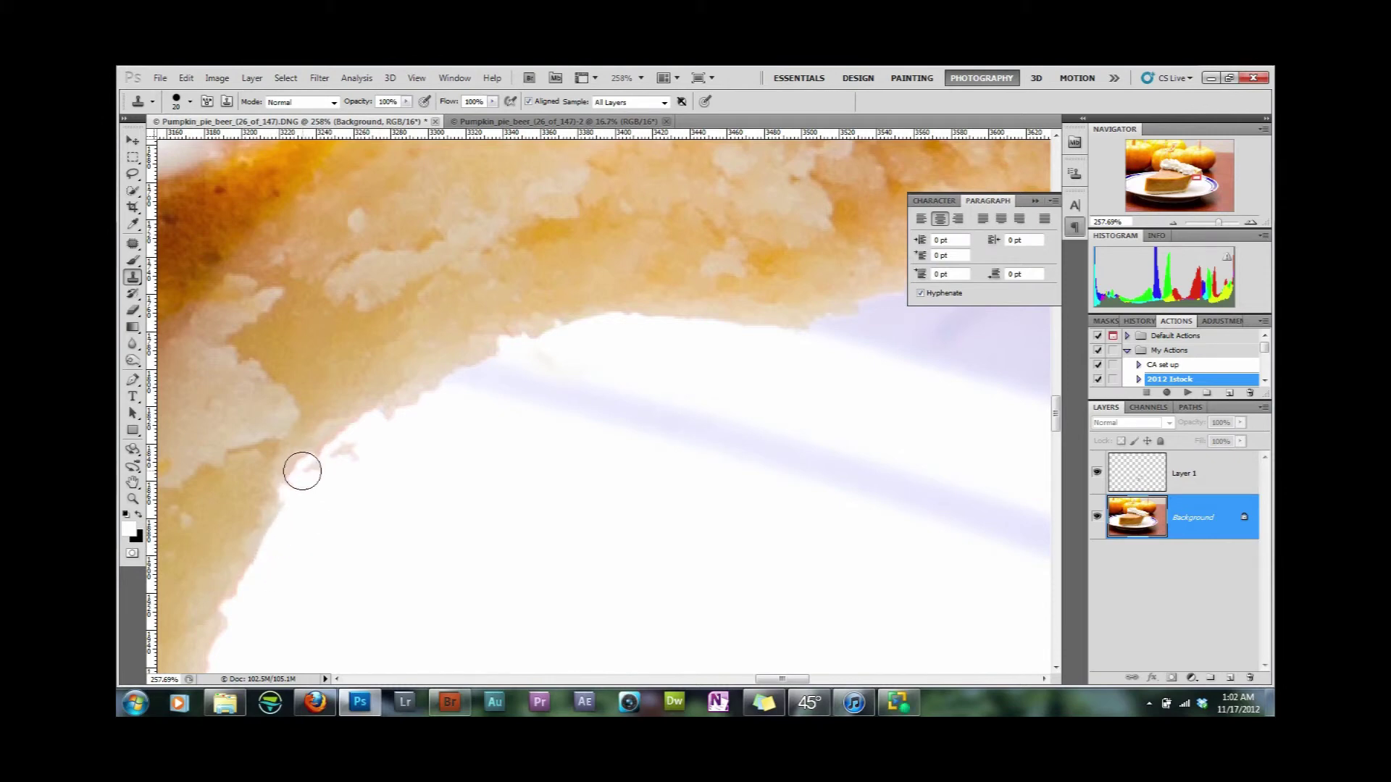
# Sample clean white plate with a smaller brush and paint over the loose crust fragment
pyautogui.press('[')
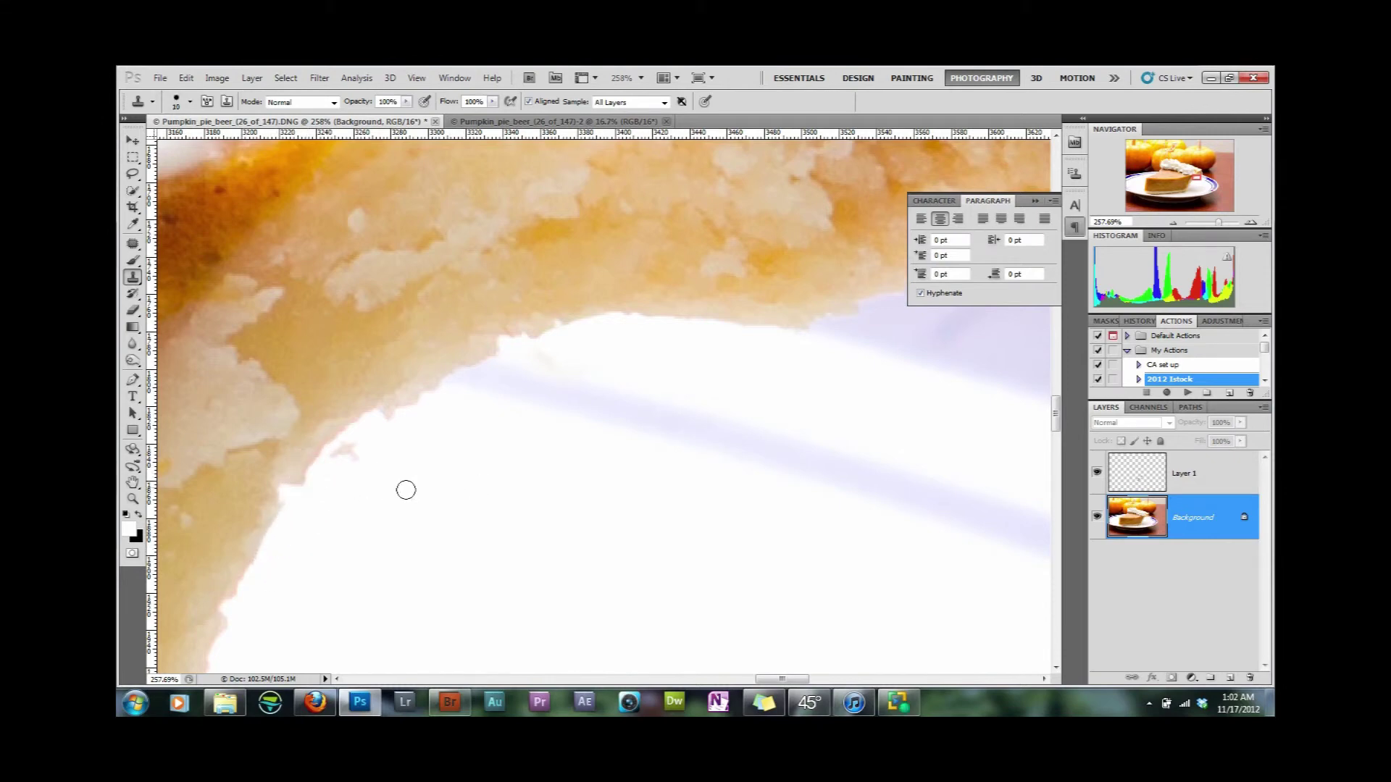
pyautogui.press('[')
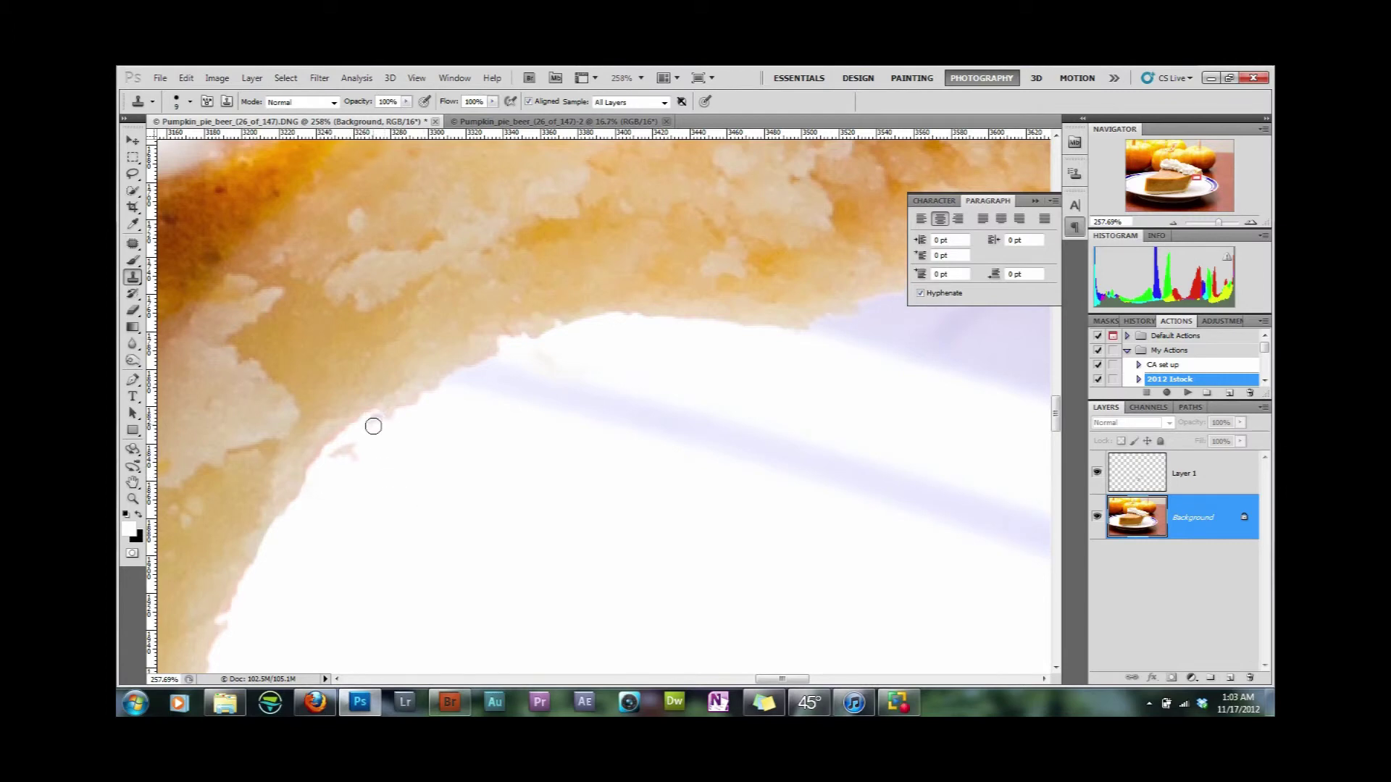
pyautogui.keyDown('alt'); pyautogui.click(391, 476); pyautogui.keyUp('alt')
pyautogui.moveTo(355, 443); pyautogui.dragTo(342, 471)
pyautogui.keyDown('alt'); pyautogui.click(338, 480); pyautogui.keyUp('alt')
pyautogui.click(348, 450)
# Toggle Layer 1 to compare, then clone out the notch on Layer 1, redoing a stray stroke
pyautogui.click(1096, 474)
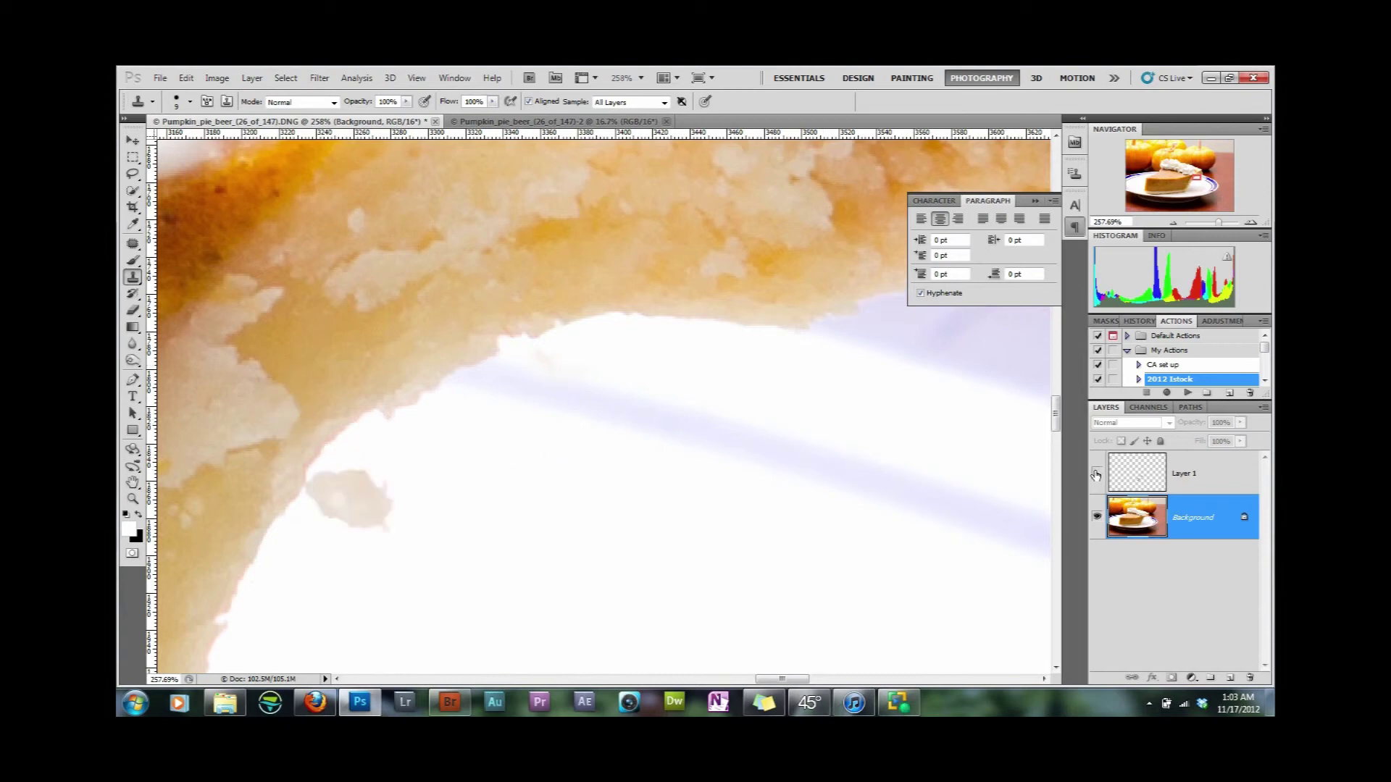
pyautogui.click(1096, 477)
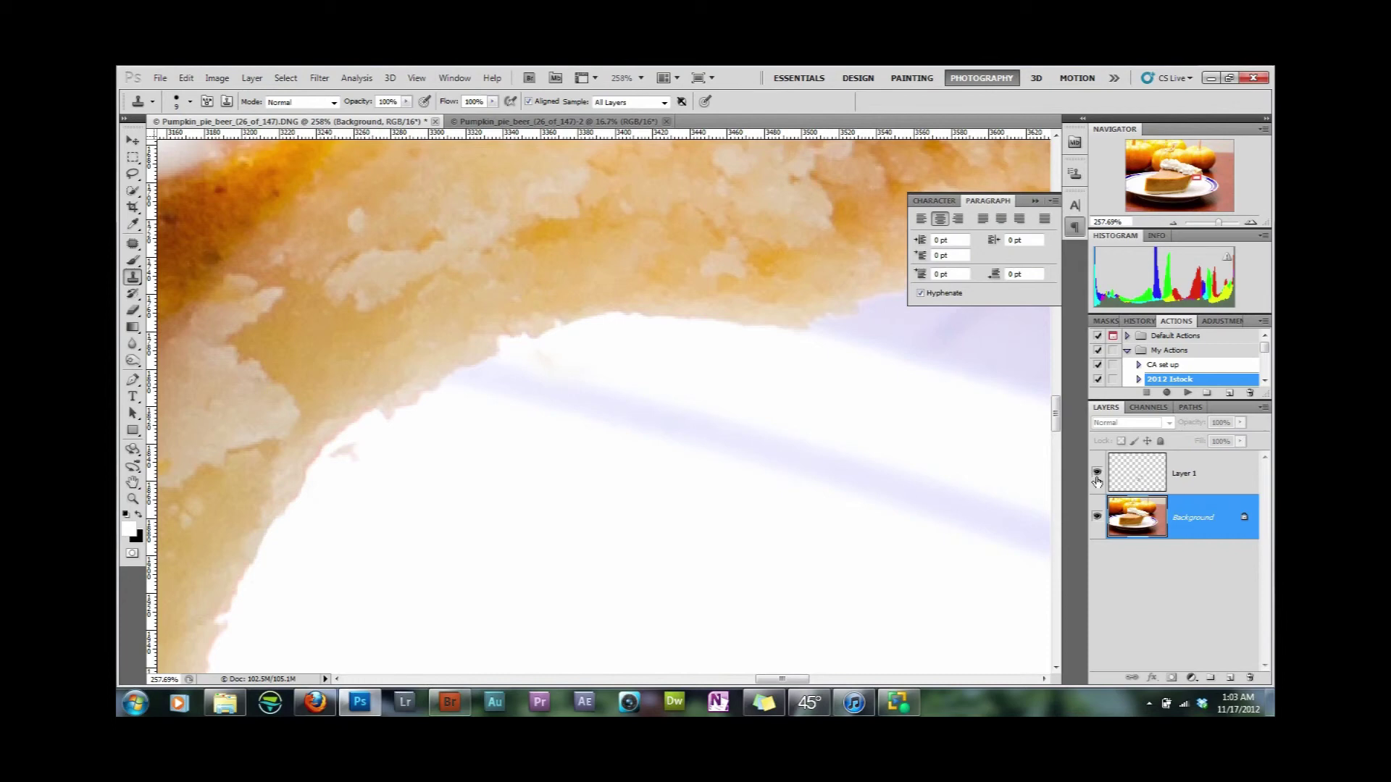
pyautogui.click(1136, 478)
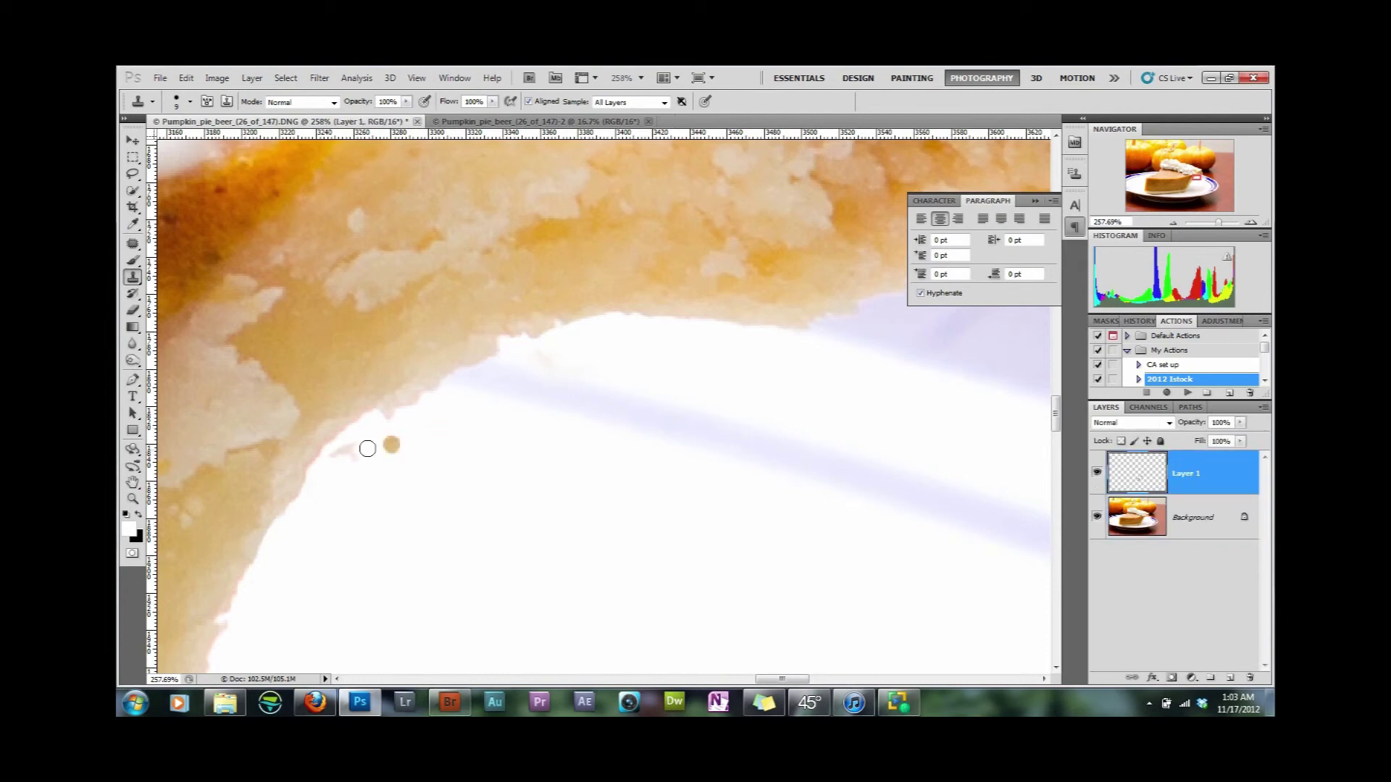
pyautogui.moveTo(359, 444); pyautogui.dragTo(338, 461)
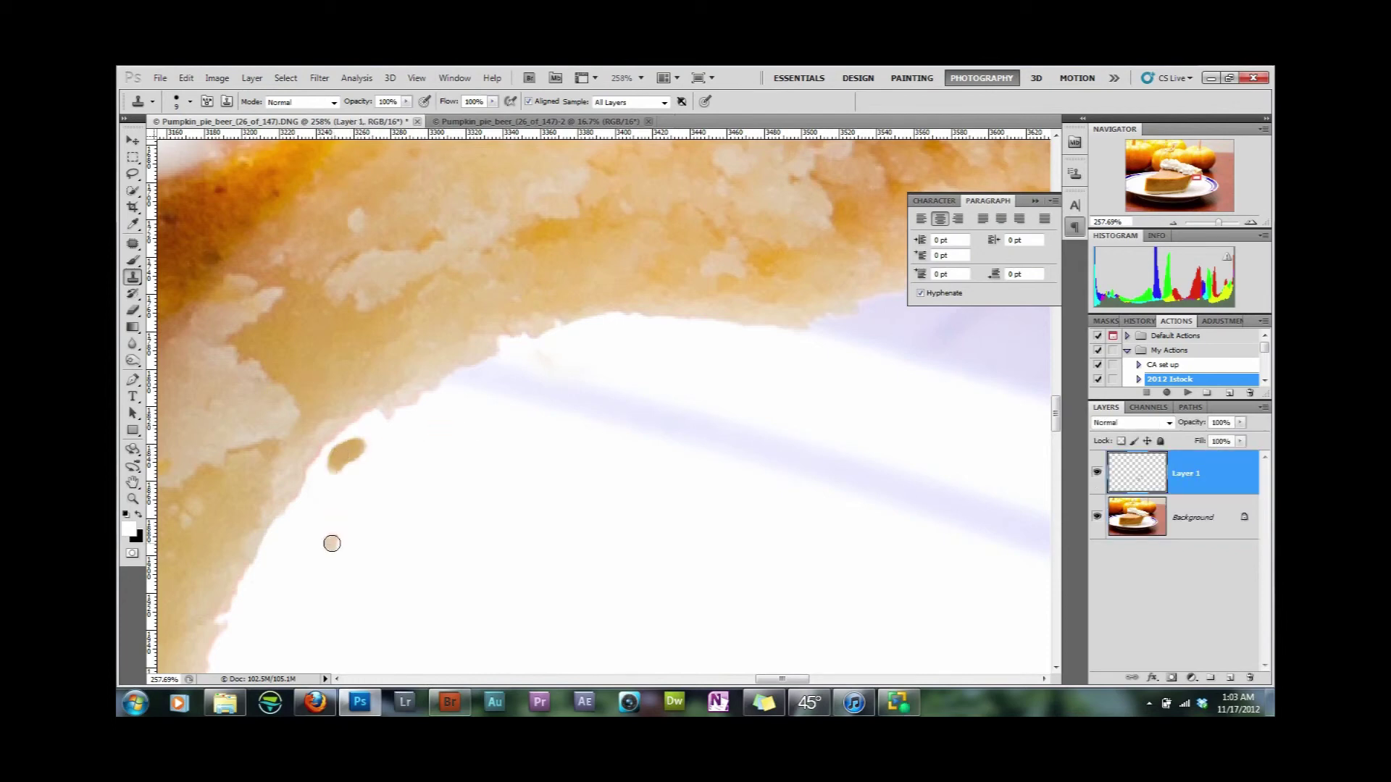
pyautogui.hotkey('ctrl', 'z')
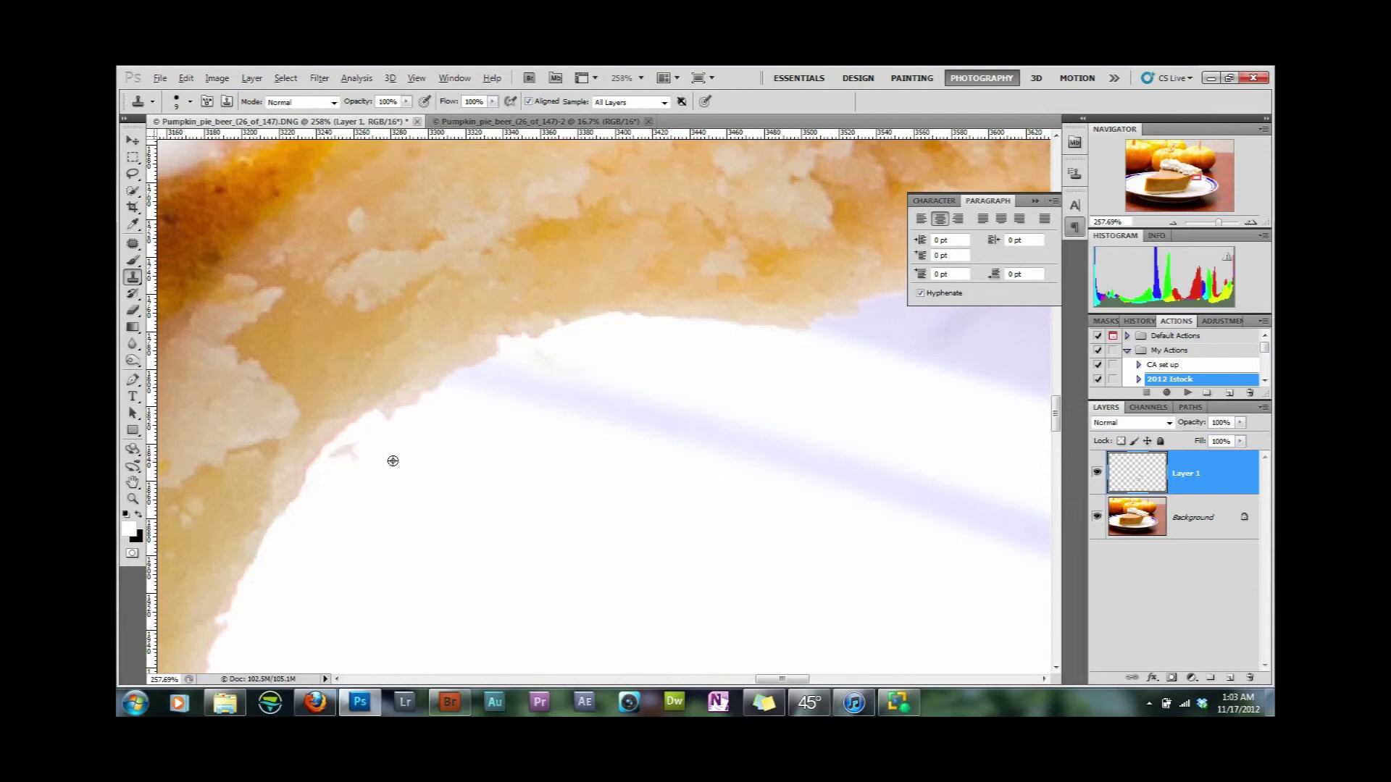
pyautogui.moveTo(355, 447); pyautogui.dragTo(337, 460)
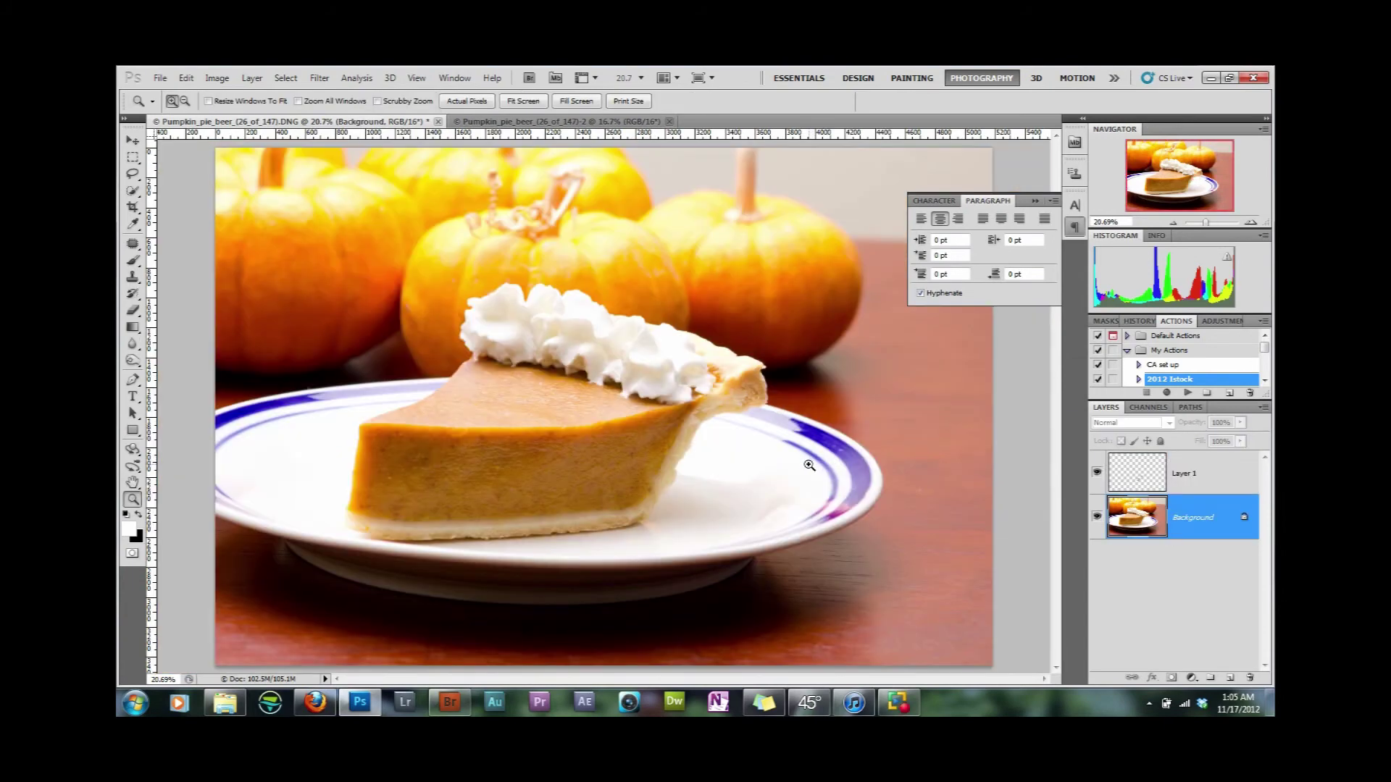
# Crop tightly around the pie and pumpkins, nudging the frame down, then play the 2012 Istock action
pyautogui.click(1035, 202)
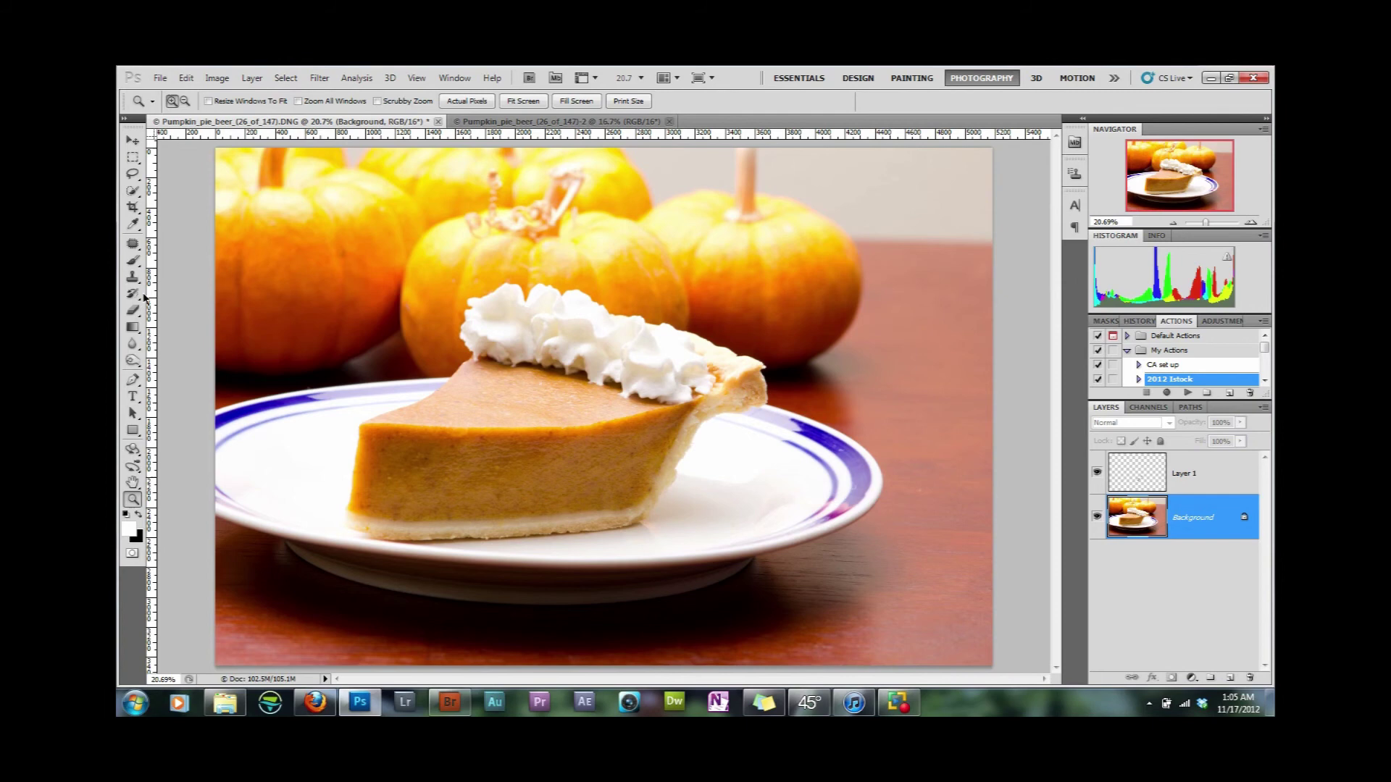
pyautogui.click(132, 207)
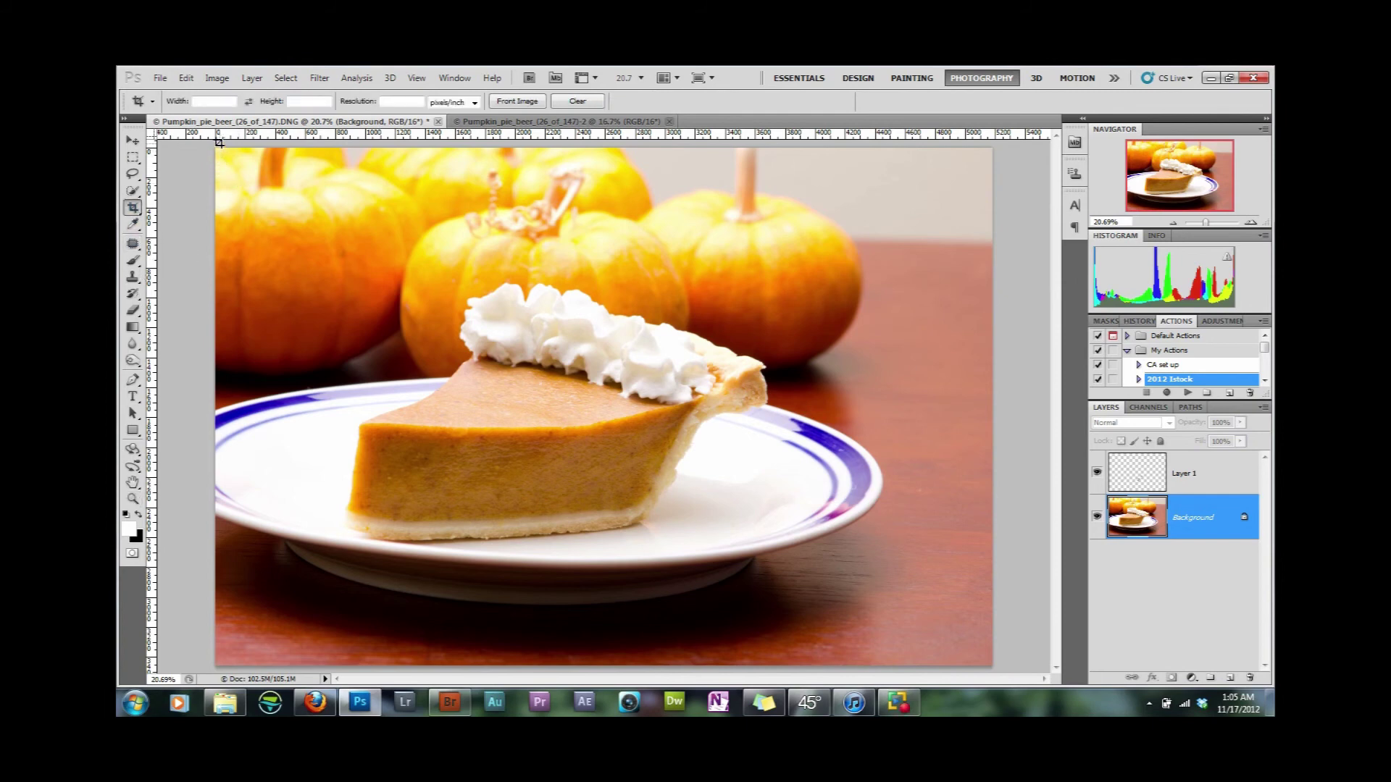
pyautogui.moveTo(226, 580); pyautogui.dragTo(902, 630)
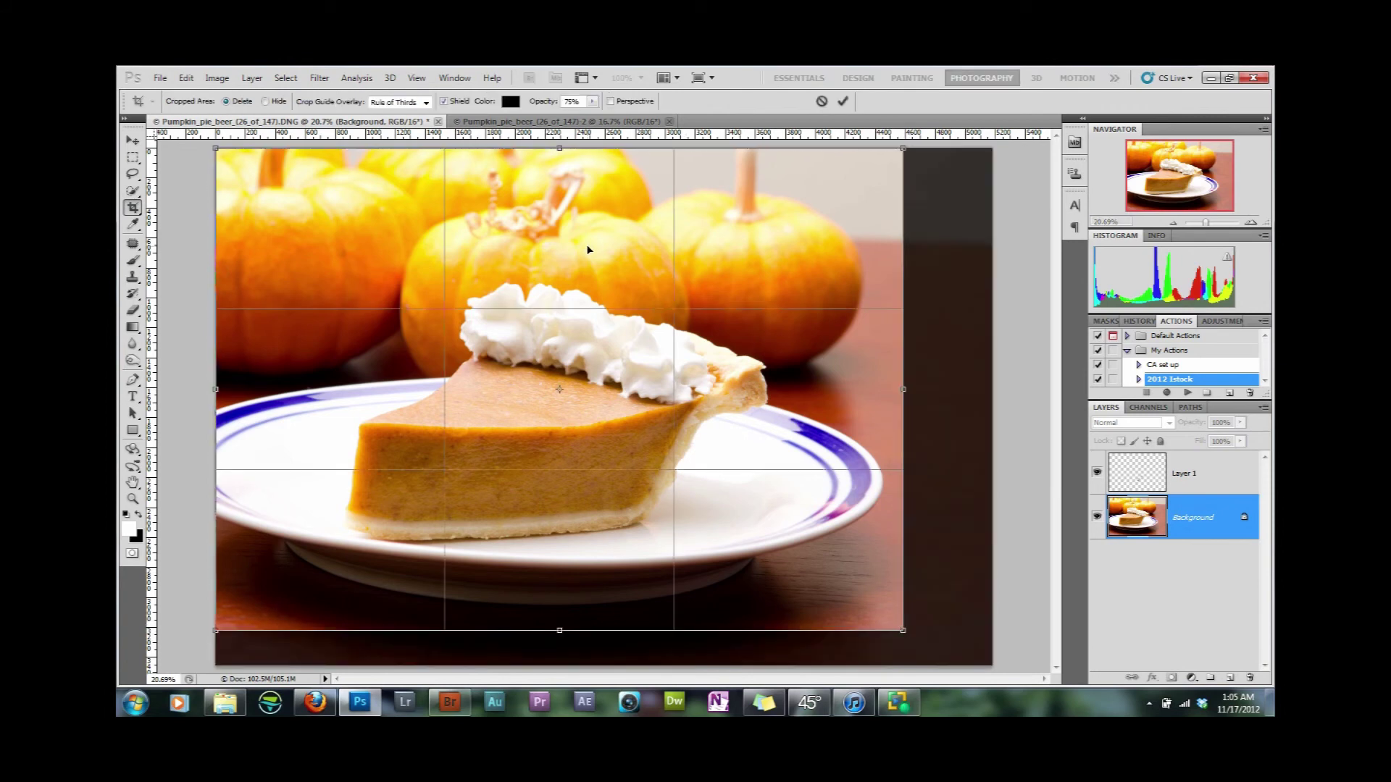
pyautogui.moveTo(603, 239); pyautogui.dragTo(602, 244)
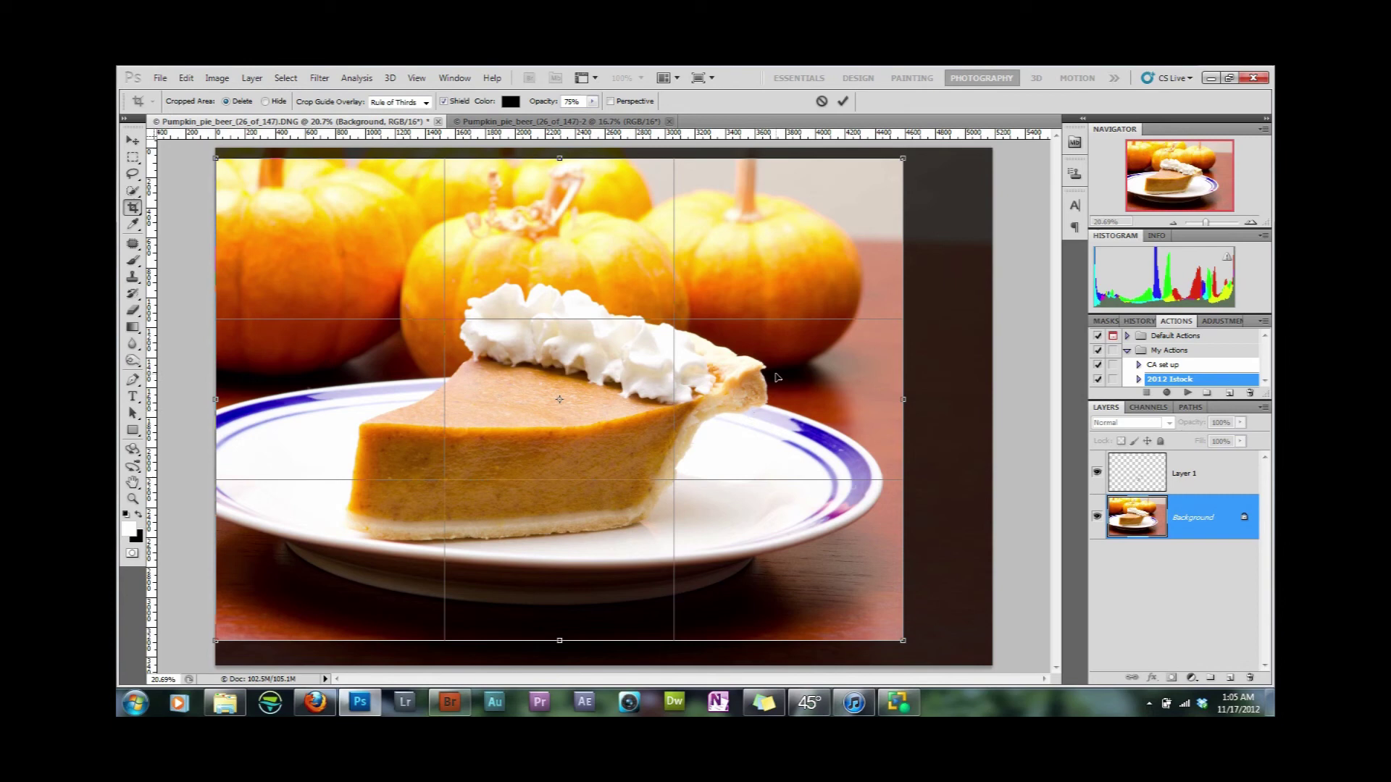
pyautogui.press('Return')
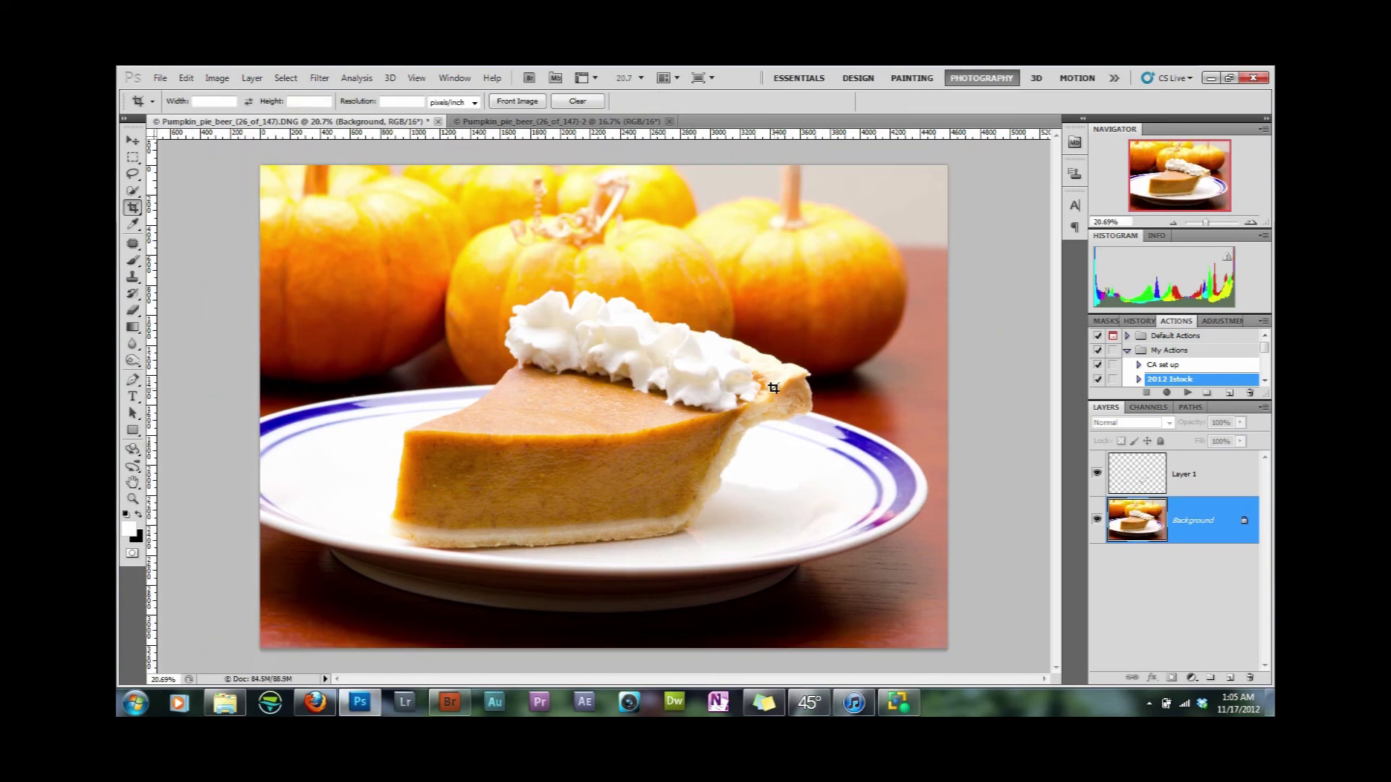
pyautogui.click(1187, 392)
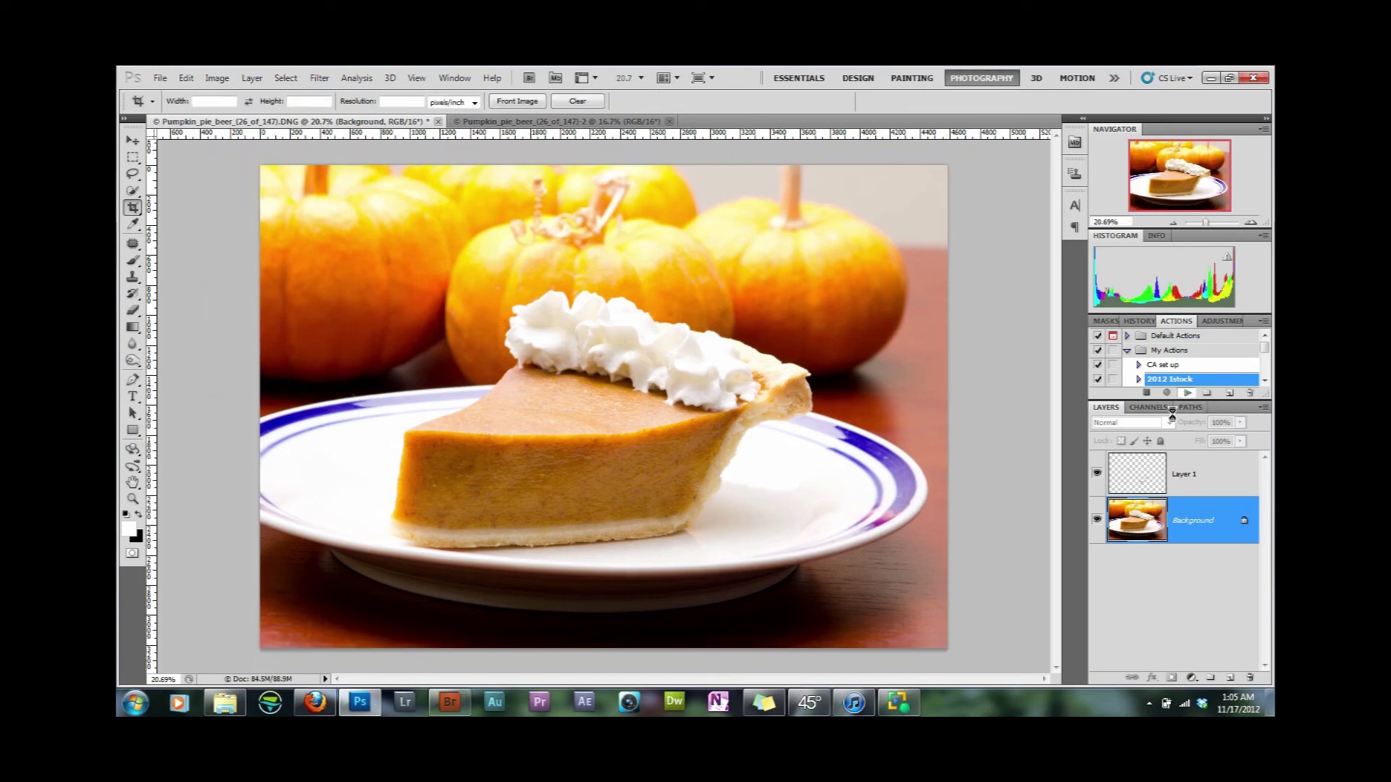